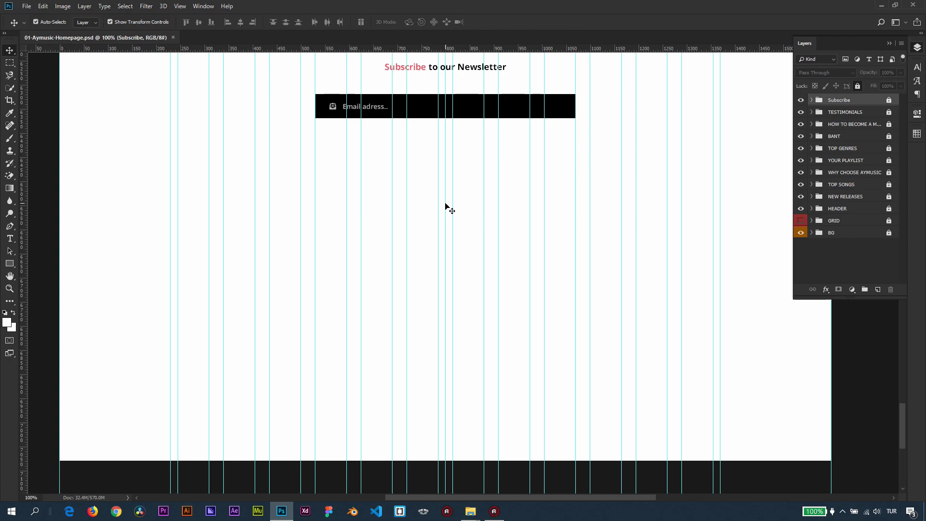
Draw a rectangle 1600 px wide and about 392 px high across the page below the newsletter section
scroll(443, 175, "up", 1)
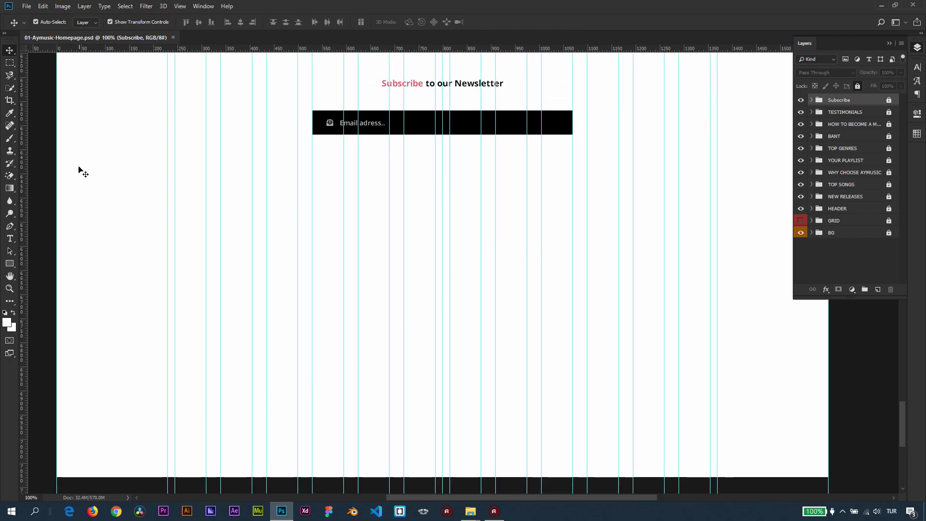
key("u")
left_click_drag(57, 165, 358, 355)
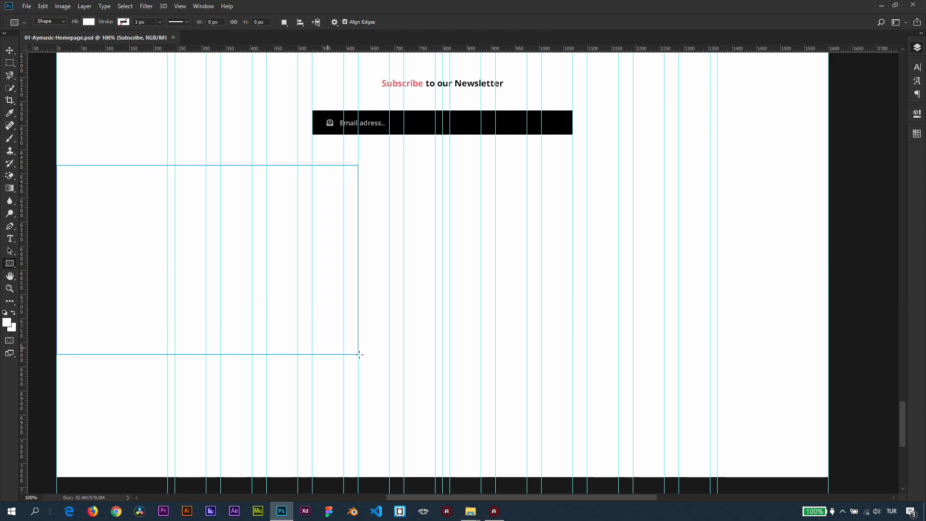
type("1600")
key("Return")
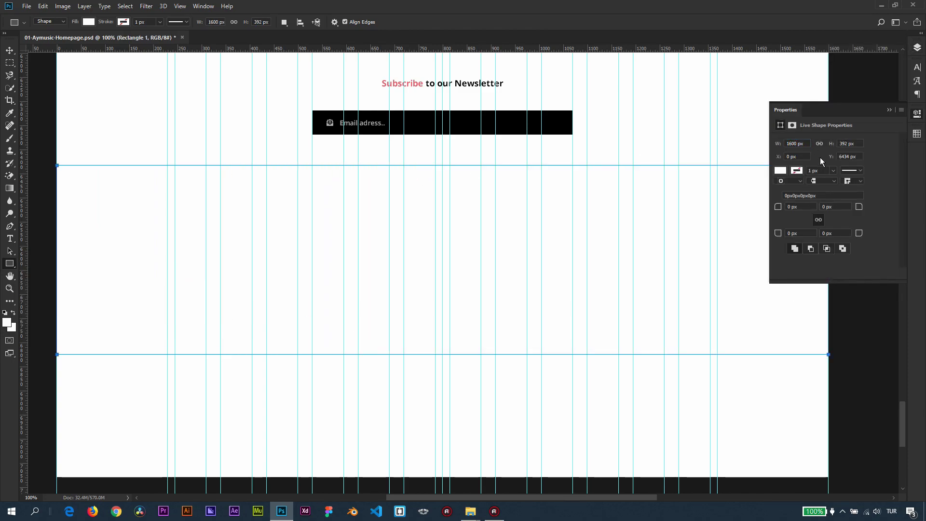
Fill the full-width rectangle with black
left_click(10, 50)
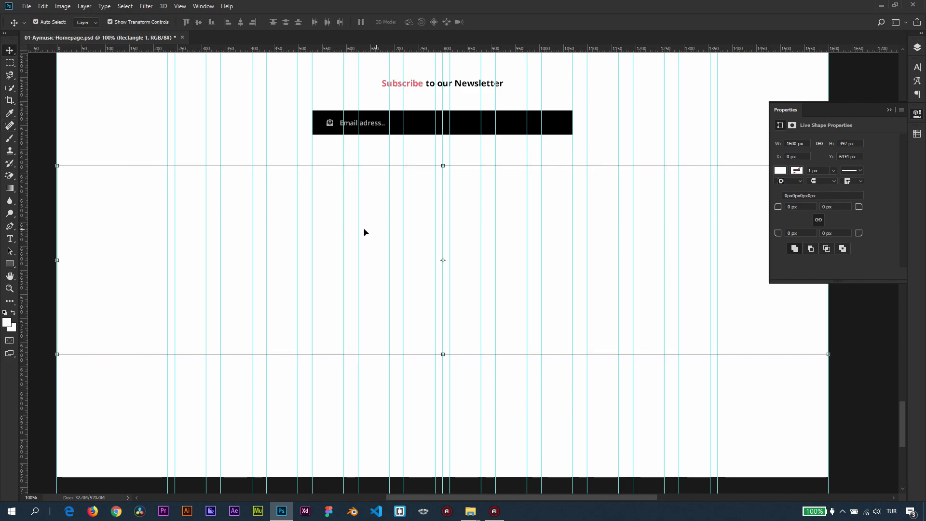
left_click(9, 264)
left_click(89, 22)
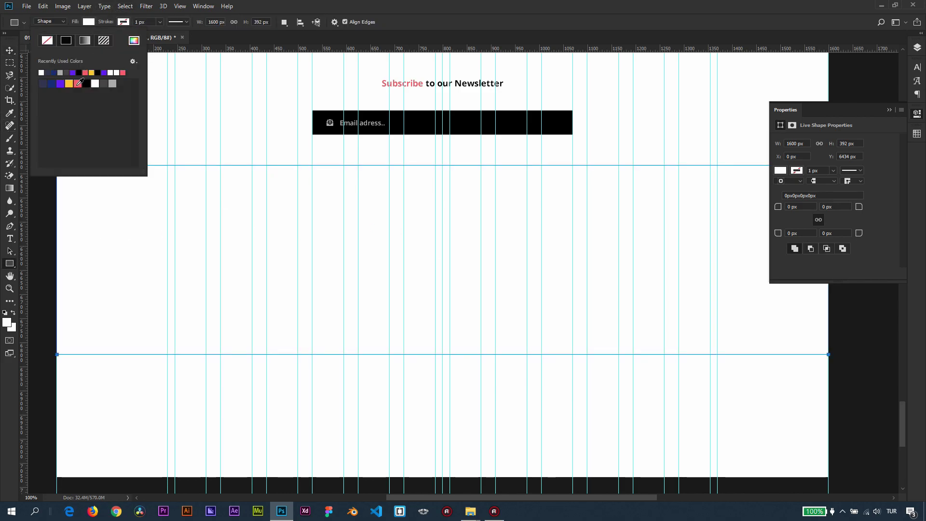
left_click(86, 83)
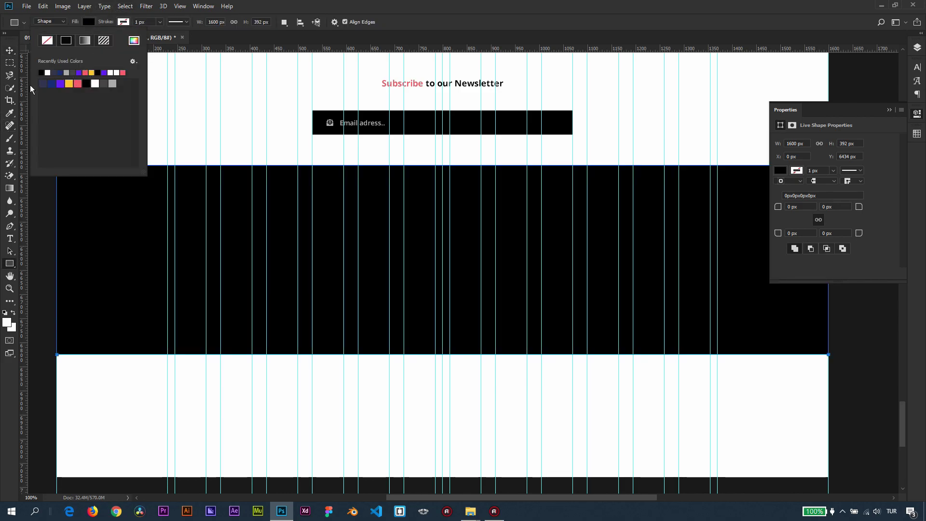
Extend the rectangle down to the canvas's bottom edge and lower its top edge, making it about 610 px high
left_click(9, 50)
left_click_drag(348, 270, 337, 157)
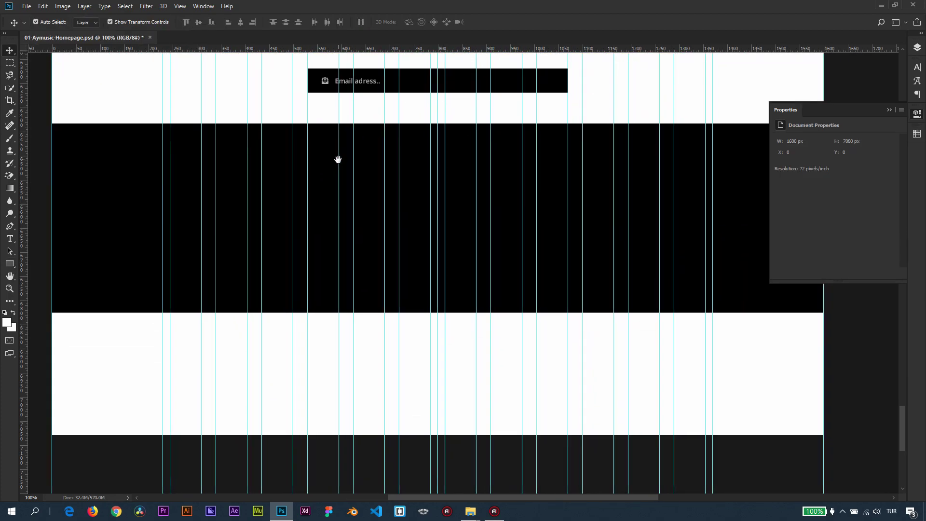
left_click(450, 246)
left_click_drag(440, 311, 439, 435)
mouse_move(438, 123)
left_mouse_down()
mouse_move(441, 94)
mouse_move(442, 141)
left_mouse_up()
key("Return")
left_click_drag(471, 218, 463, 161)
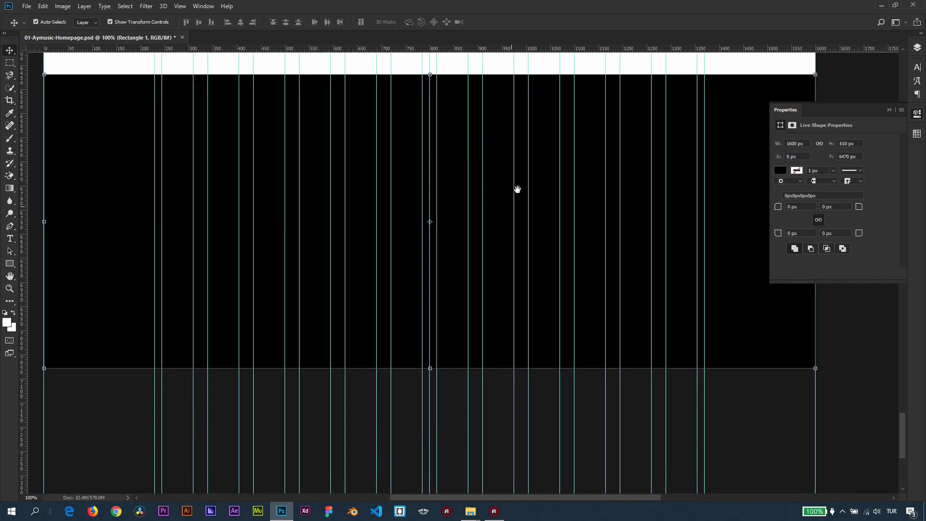
Change the footer rectangle's fill to the dark navy blue from the recently used colors
left_click_drag(391, 206, 403, 225)
left_click(11, 264)
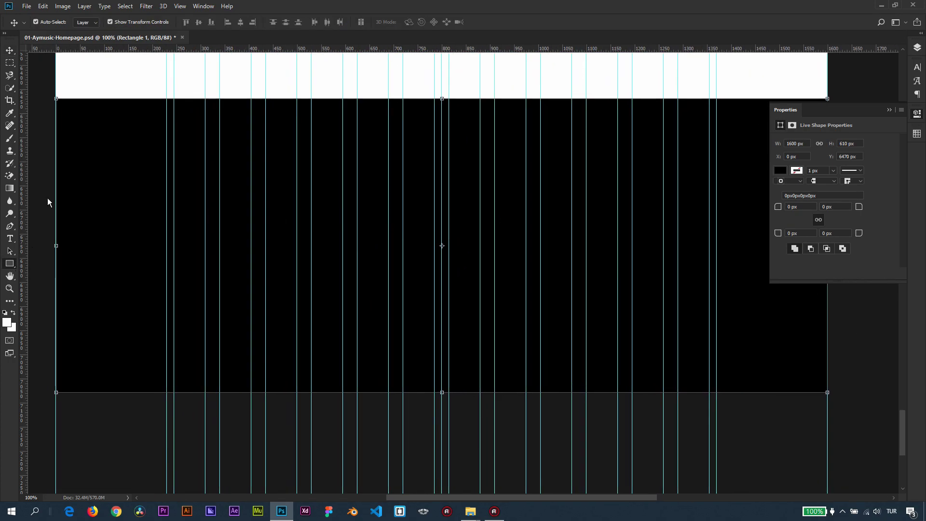
left_click(89, 22)
left_click(47, 82)
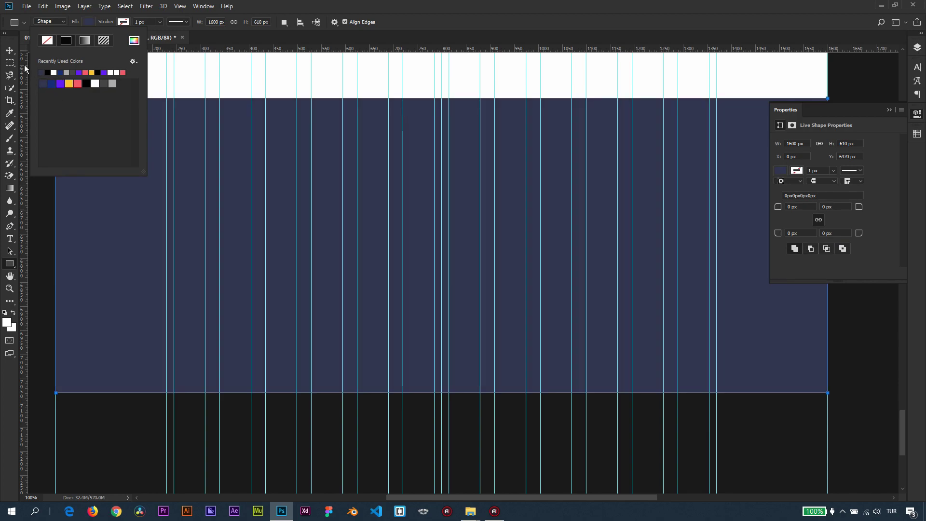
left_click(25, 82)
key("v")
left_click_drag(457, 177, 463, 221)
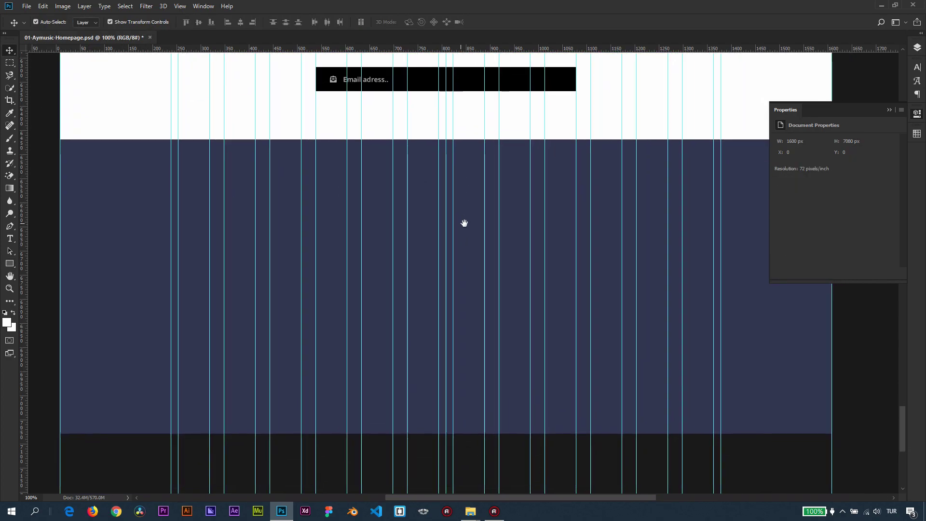
Lock the footer rectangle's layer and rename it Bg
left_click(888, 110)
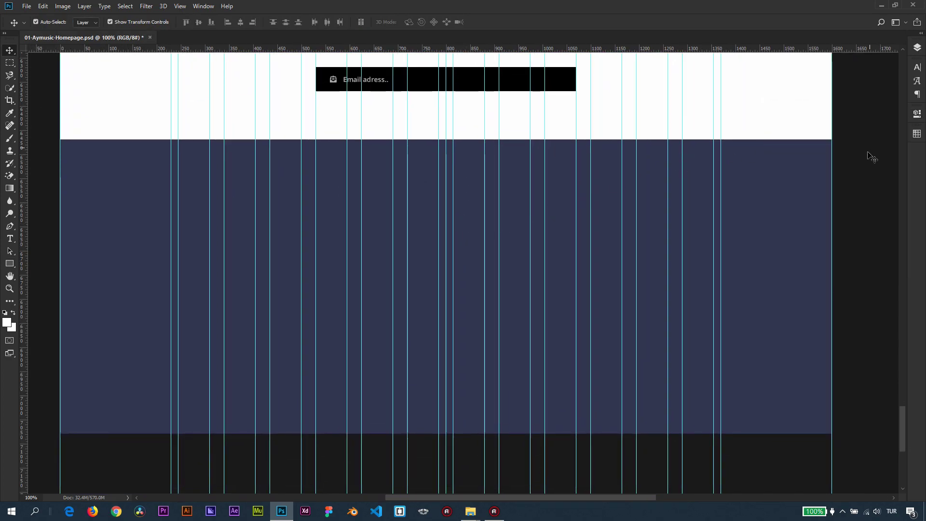
left_click_drag(428, 193, 431, 181)
left_click(352, 197)
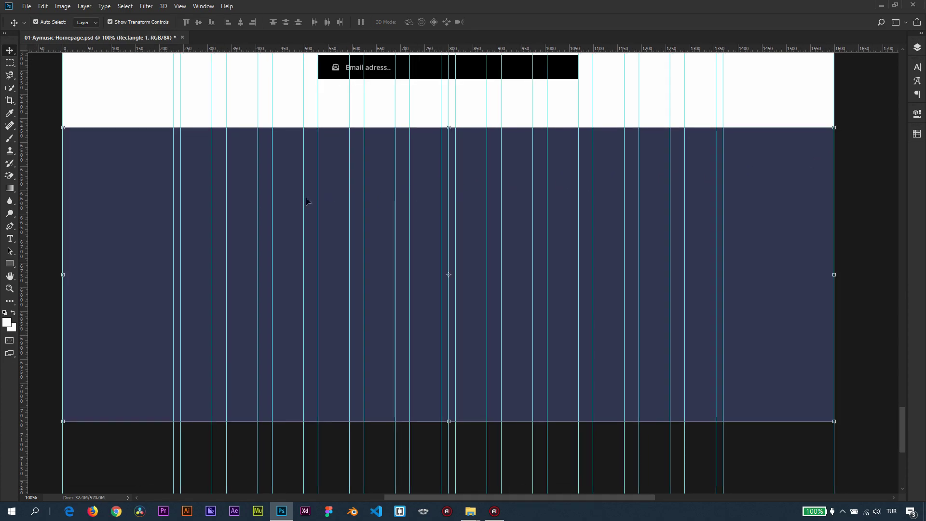
left_click(917, 47)
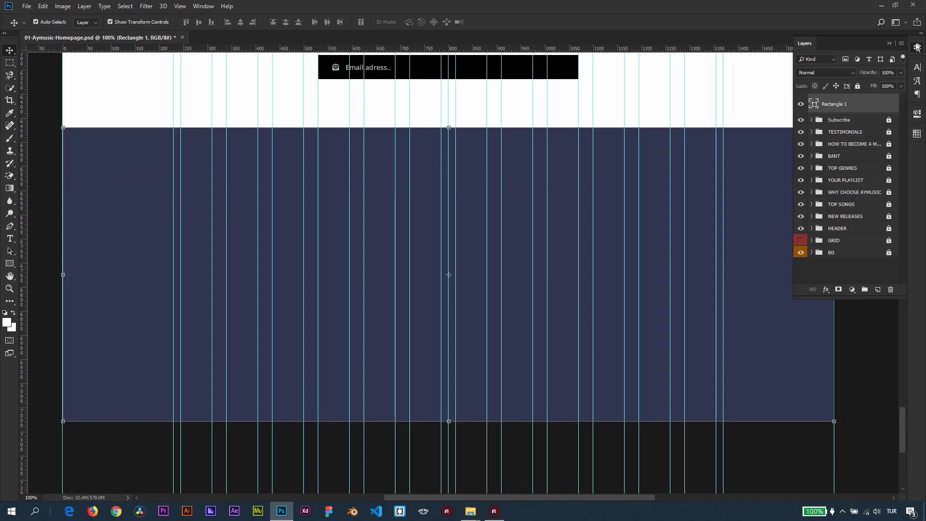
left_click(858, 87)
double_click(838, 106)
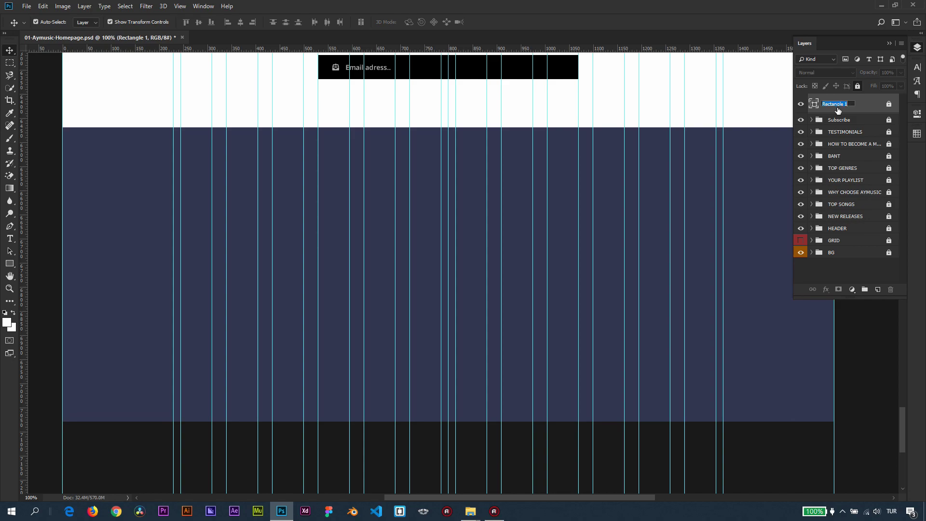
type("Bg")
key("Return")
left_click(429, 181)
Add the text "About" on the second column guide near the upper edge of the navy footer
left_click_drag(465, 222, 467, 210)
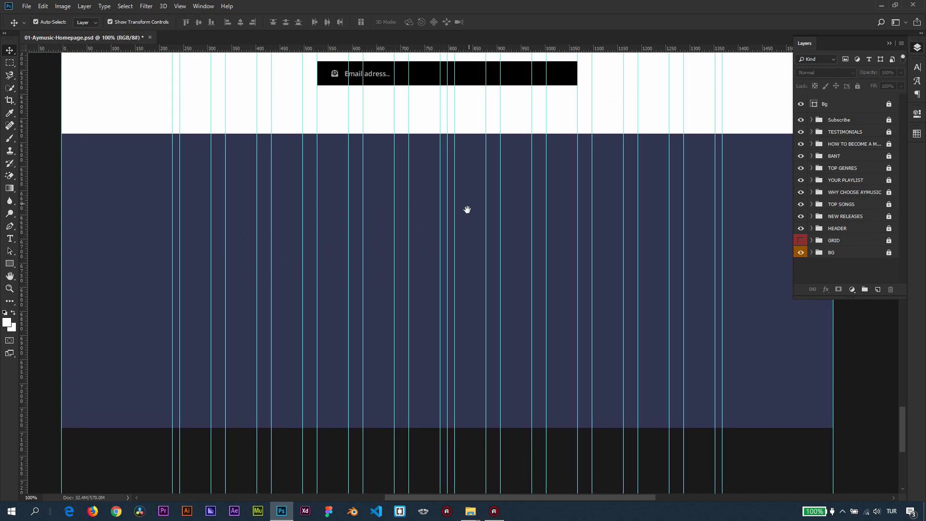
left_click(8, 239)
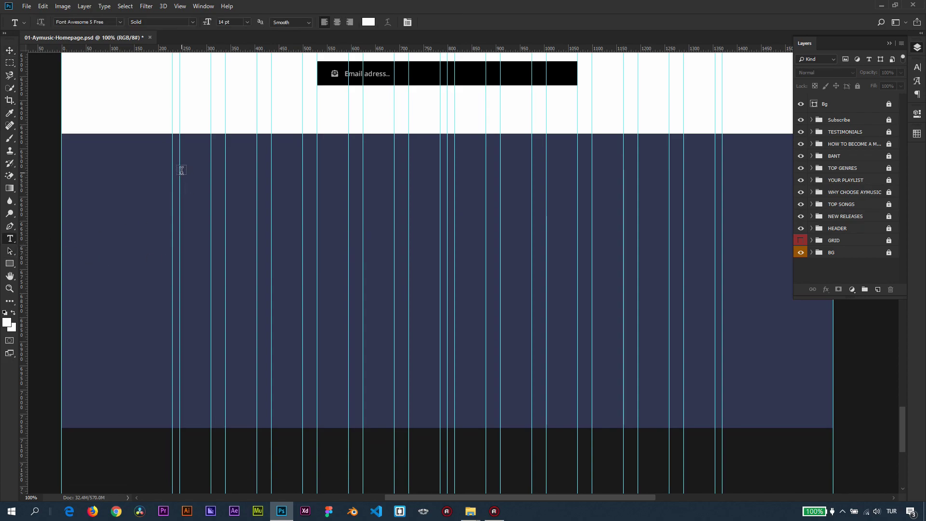
left_click(181, 172)
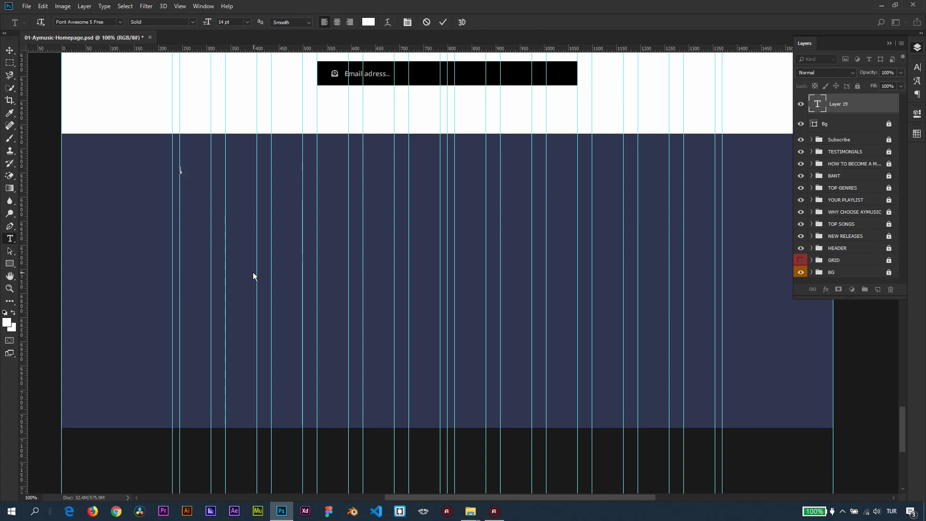
type("About")
Set the "About" text's font to Open Sans Bold
double_click(191, 169)
left_click(917, 67)
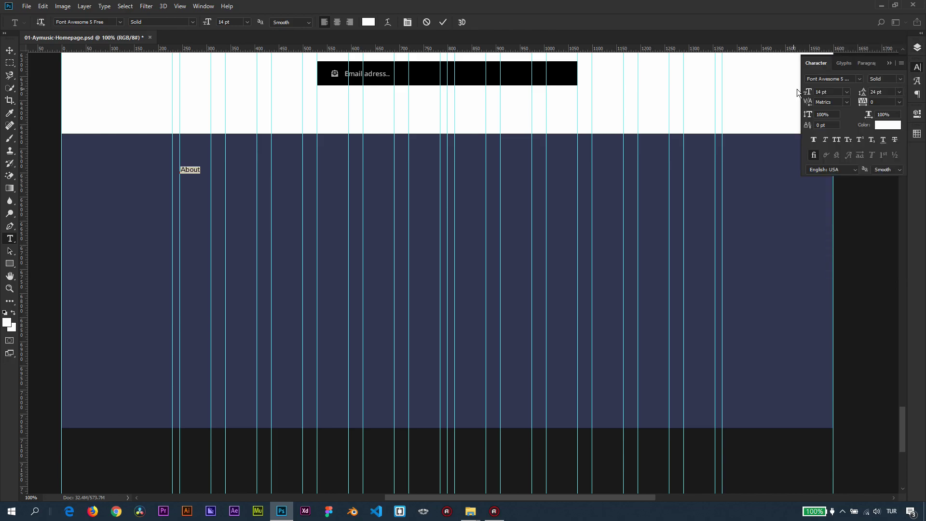
left_click(858, 79)
left_click(849, 127)
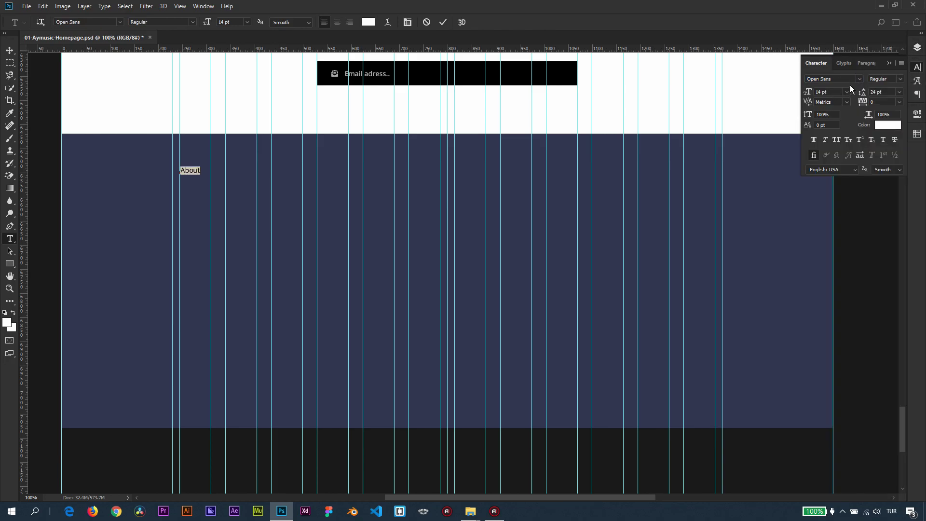
left_click(897, 80)
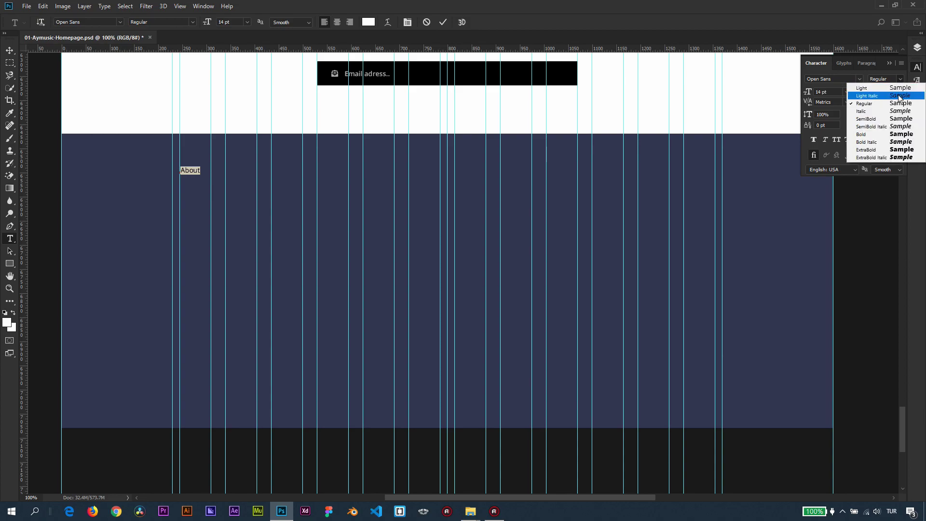
left_click(878, 133)
Make the "About" heading all caps at 18 pt
left_click(847, 92)
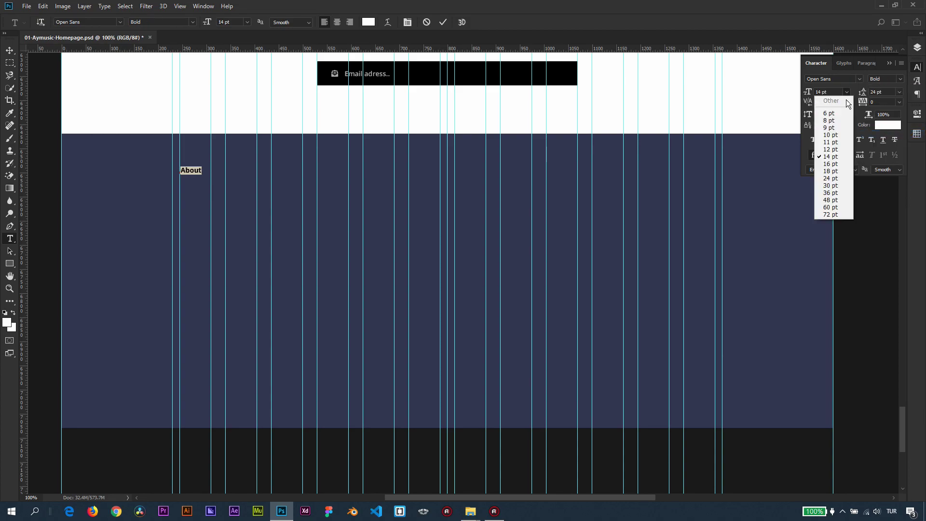
left_click(827, 173)
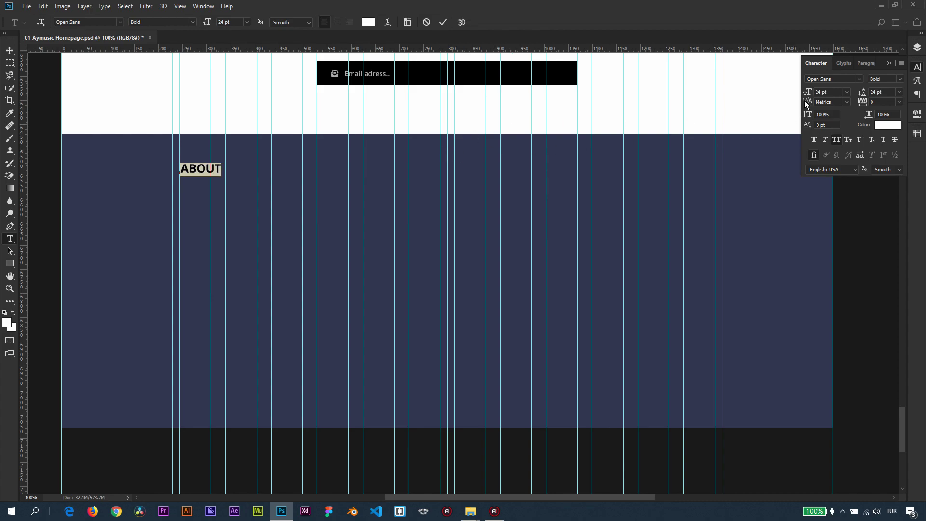
left_click(847, 92)
left_click(832, 167)
left_click(9, 51)
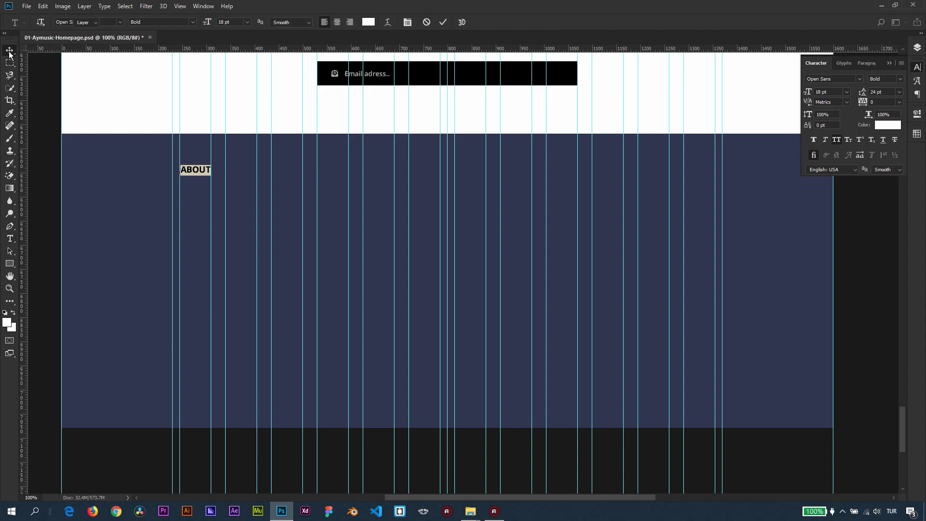
Align the ABOUT heading with the footer background's top edge, and nudge it 100 px down
scroll(324, 171, "up", 1)
left_click_drag(197, 185, 199, 153)
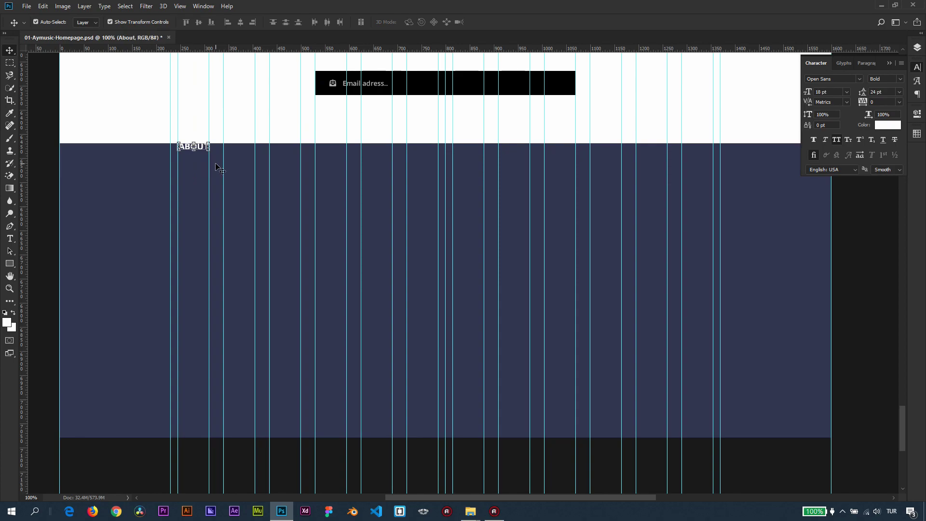
key("shift+Down")
key("shift+Down")
key("shift+Down")
key("shift+Down")
key("shift+Down")
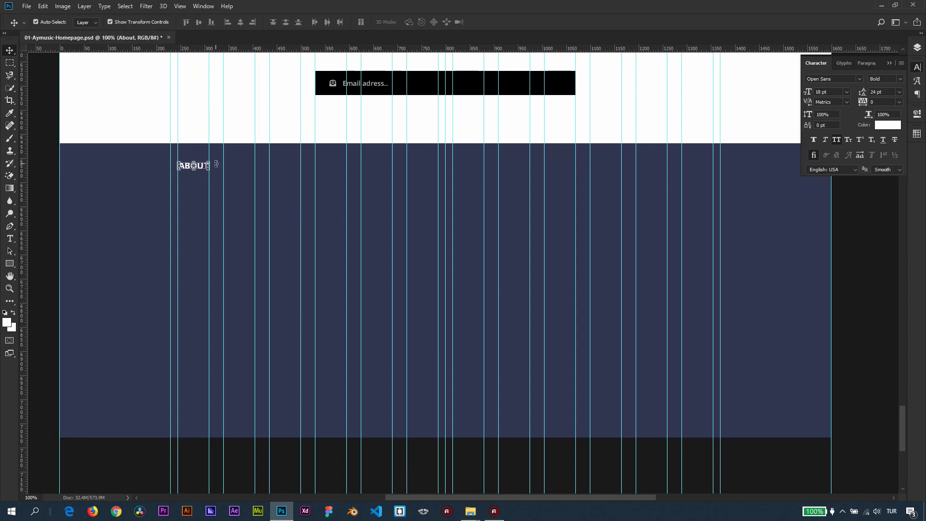
key("shift+Down")
key("shift+Down")
key("shift+Down")
key("shift+Down")
key("shift+Down")
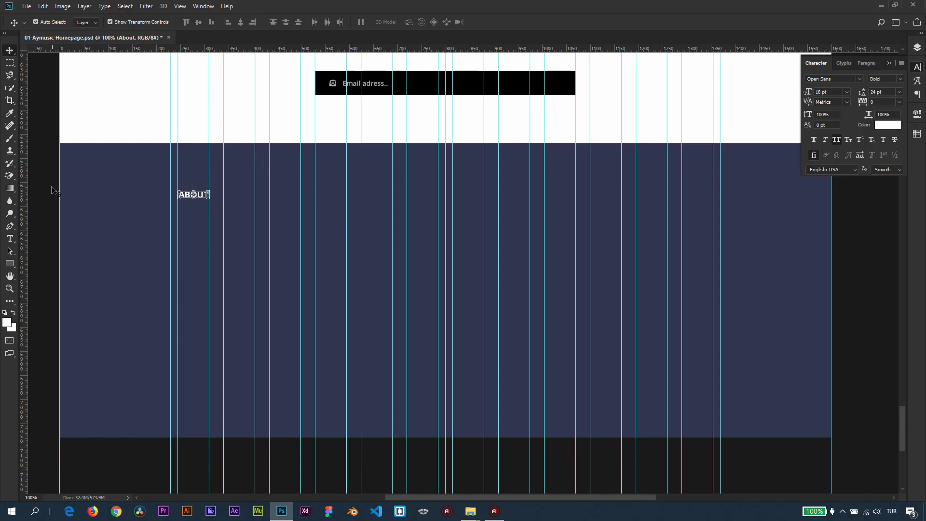
Unlock the TESTIMONIALS layer group above the newsletter section
scroll(244, 207, "up", 1)
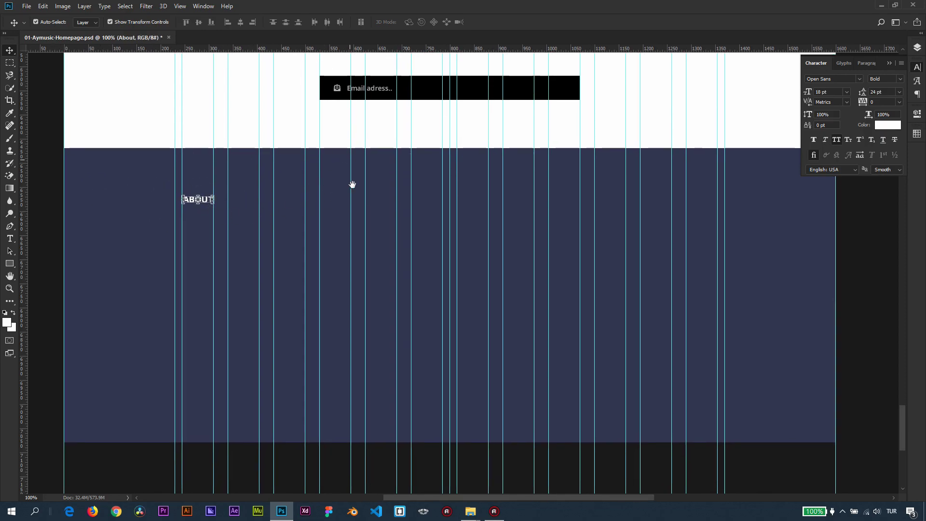
scroll(352, 184, "up", 5)
scroll(226, 283, "down", 4)
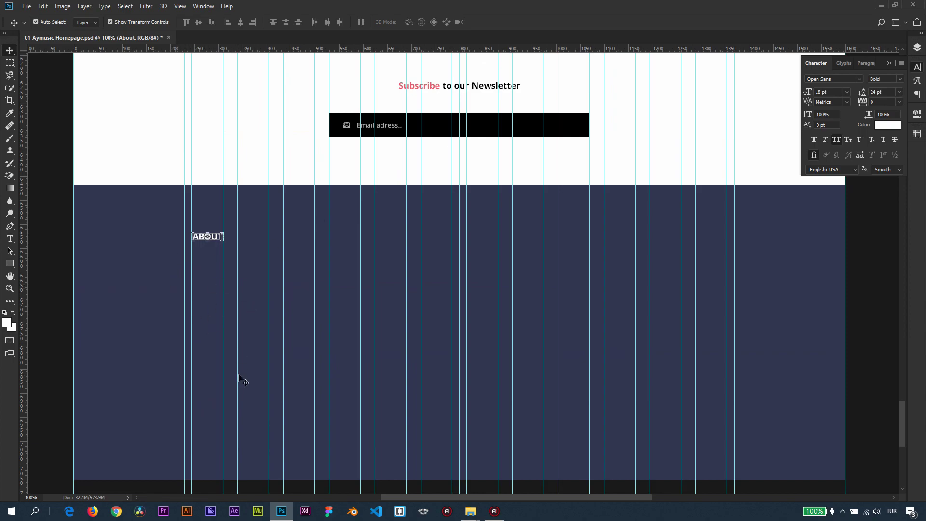
scroll(246, 211, "up", 5)
scroll(328, 313, "down", 1)
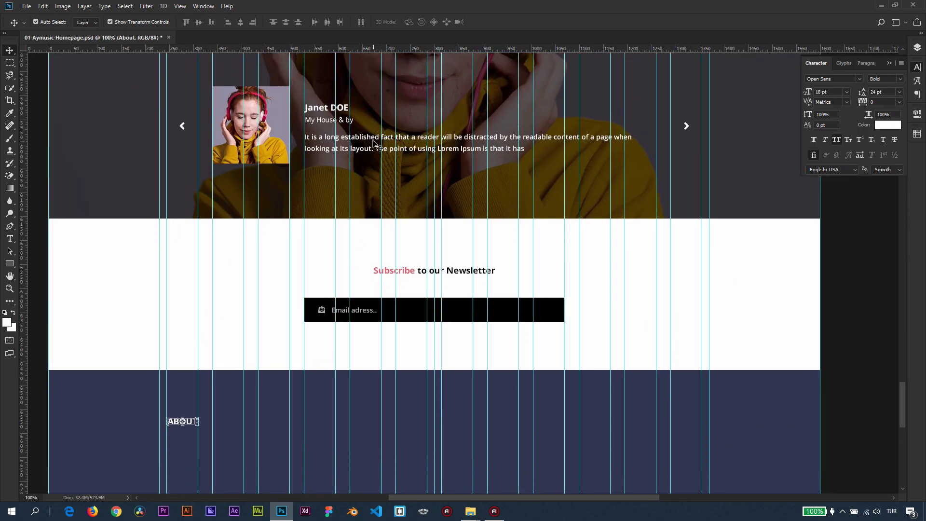
left_click(917, 48)
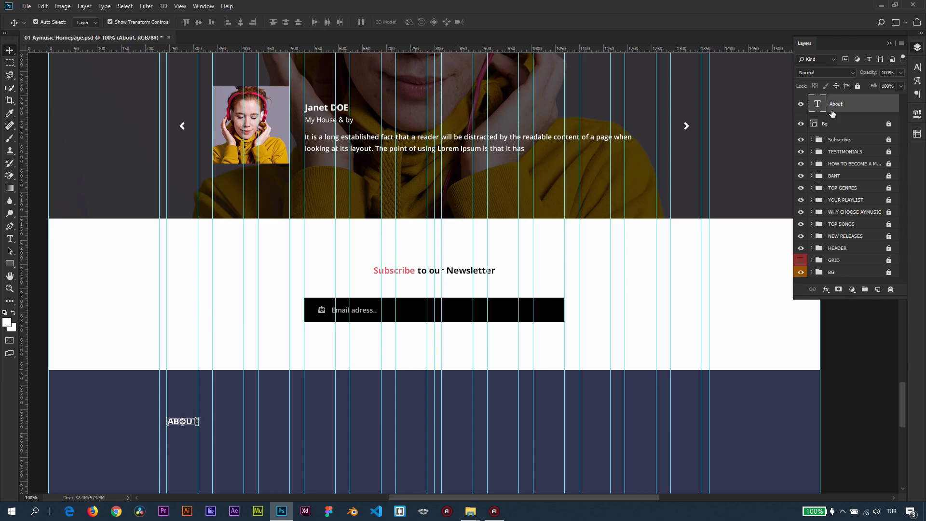
left_click(834, 144)
left_click(843, 151)
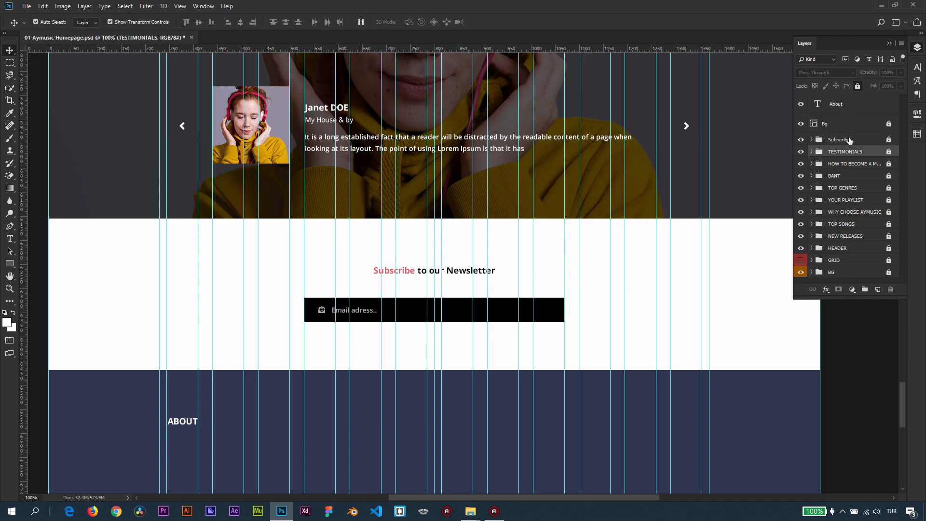
Copy the testimonial paragraph's text, and lock the TESTIMONIALS layer group again
double_click(530, 149)
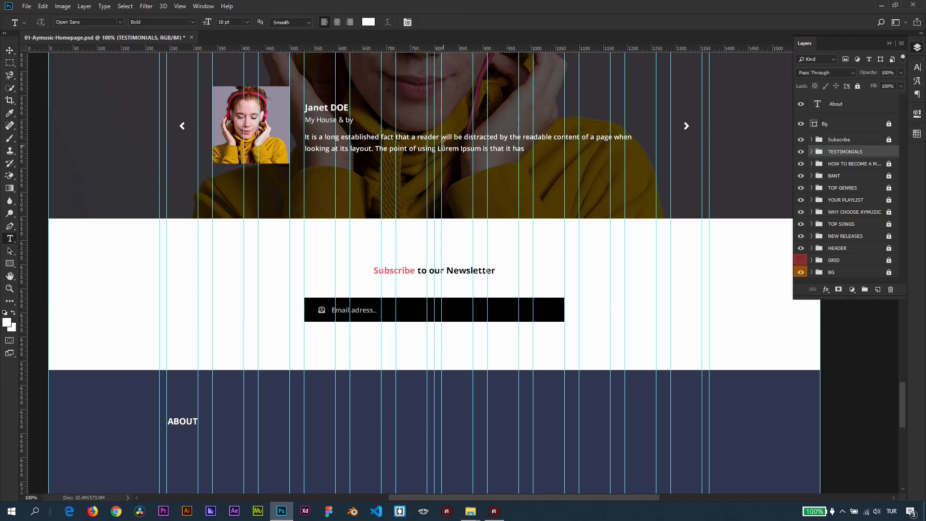
left_click_drag(530, 149, 301, 142)
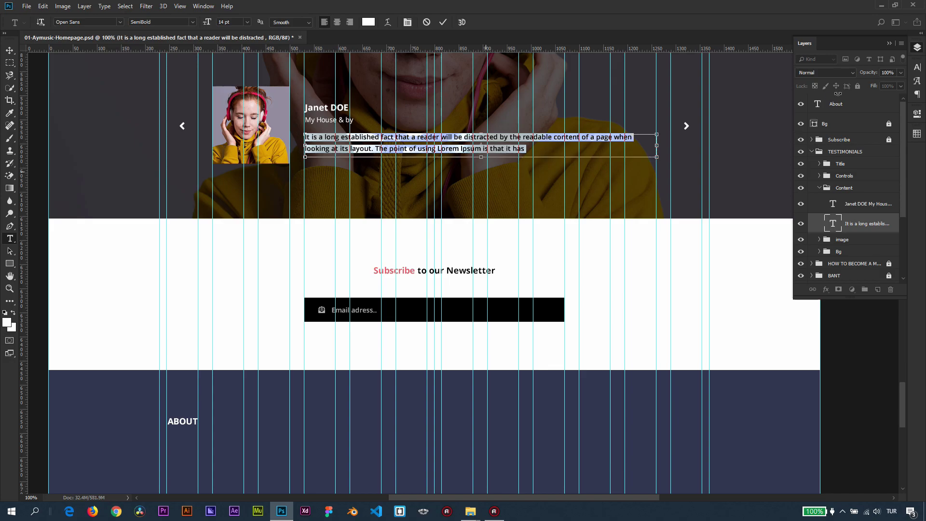
left_click(821, 188)
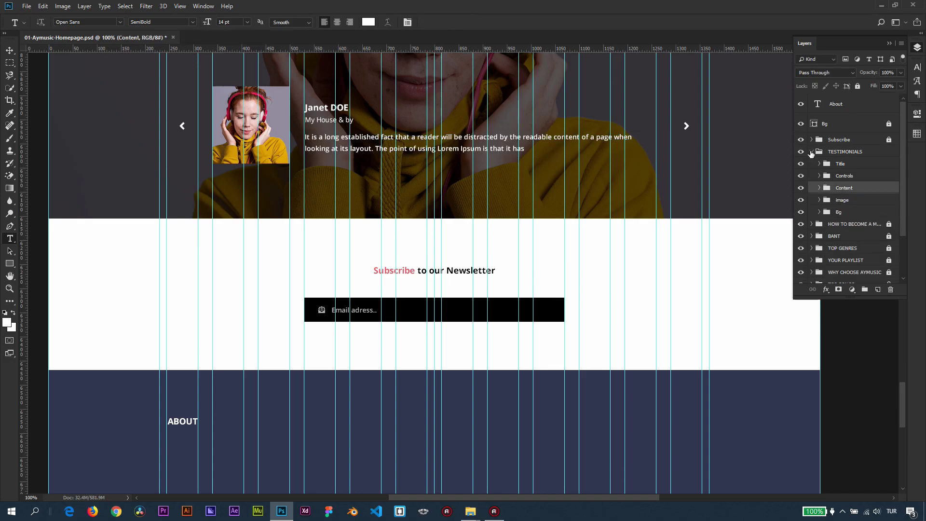
left_click(812, 151)
left_click(859, 86)
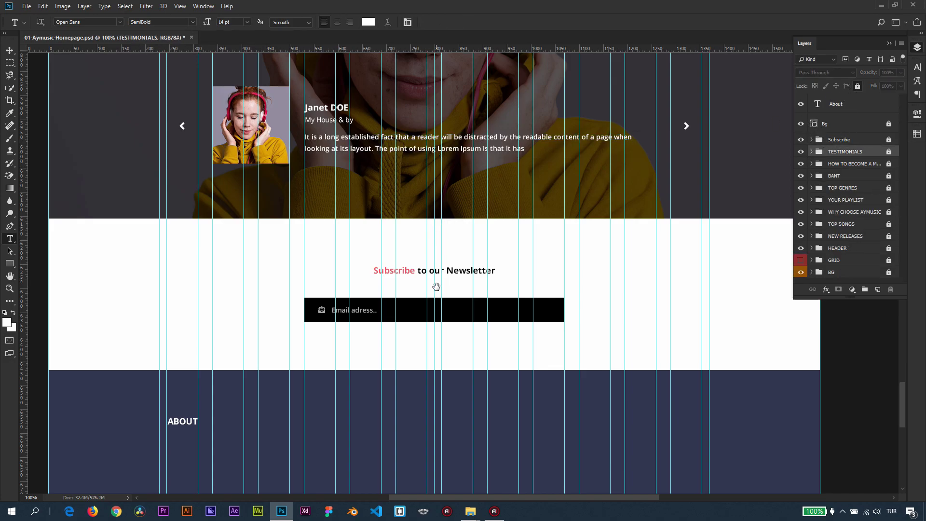
Paste the copied text into a new paragraph box under the ABOUT heading, and move its layer above the footer's Bg layer
left_click_drag(434, 281, 424, 77)
left_click_drag(151, 196, 324, 287)
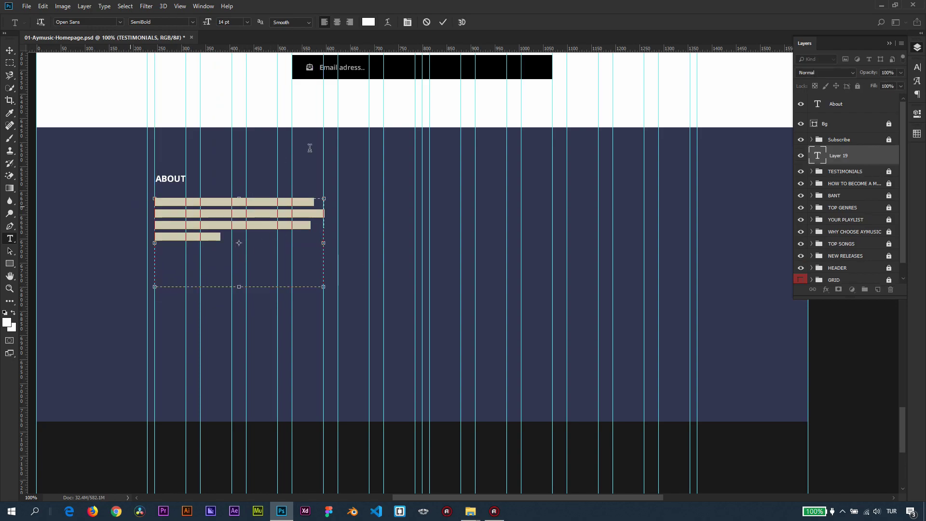
key("Escape")
left_click_drag(840, 139, 852, 115)
Shorten the ABOUT paragraph's text box to fit its four lines, and check the layout with the guides hidden
left_click(262, 212)
triple_click(263, 213)
key("ctrl+a")
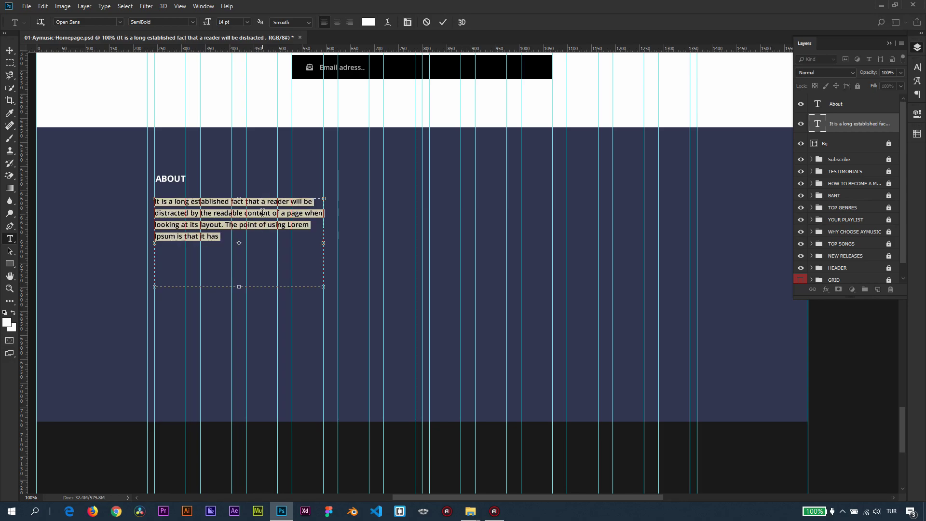
left_click(918, 67)
left_click_drag(238, 286, 239, 243)
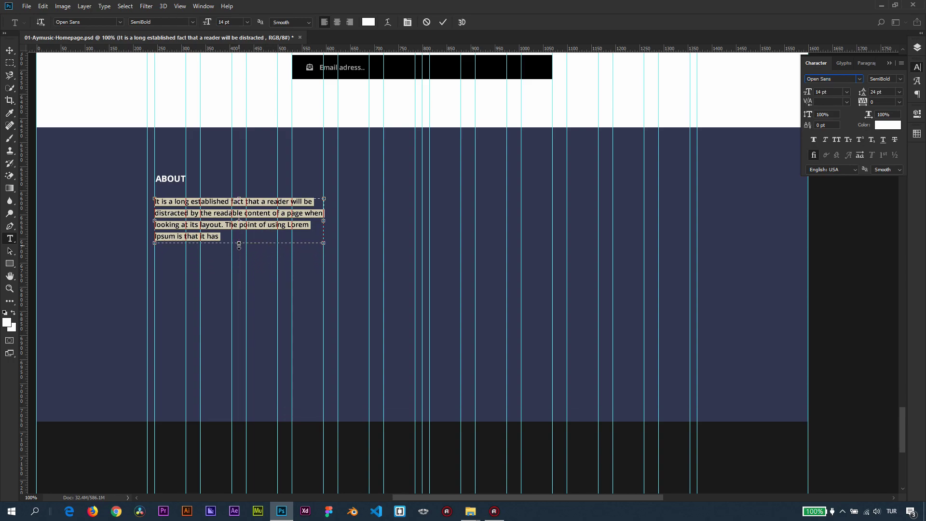
left_click(9, 52)
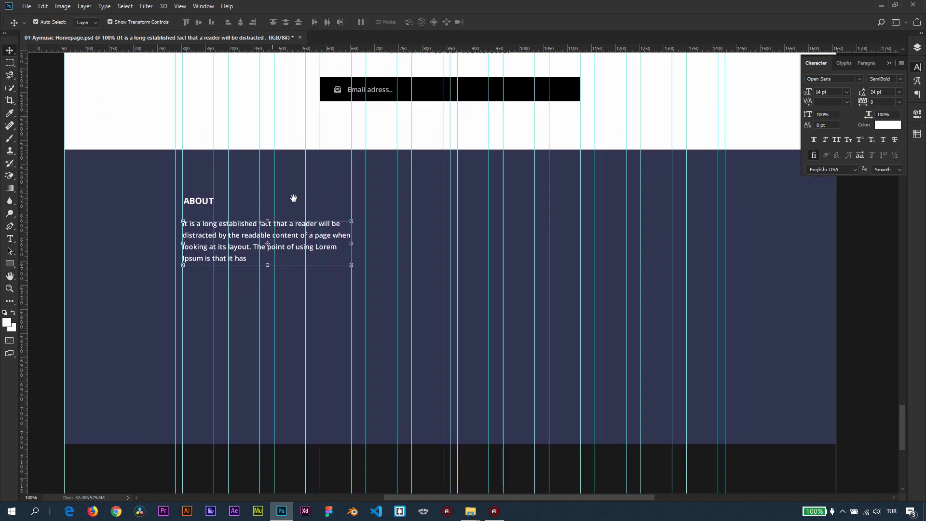
key("ctrl+h")
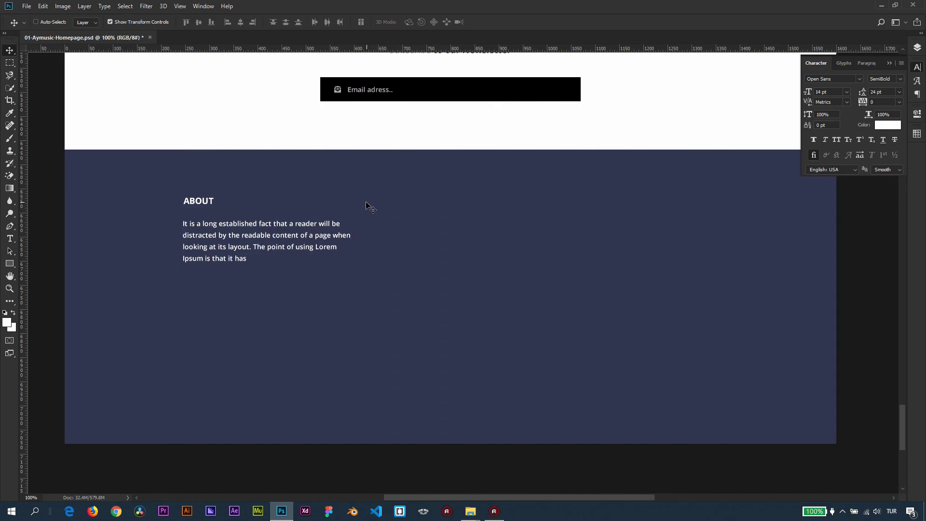
key("ctrl+h")
Move the paragraph slightly down to widen the gap under the ABOUT heading, and check it without guides
left_click(286, 235, "ctrl")
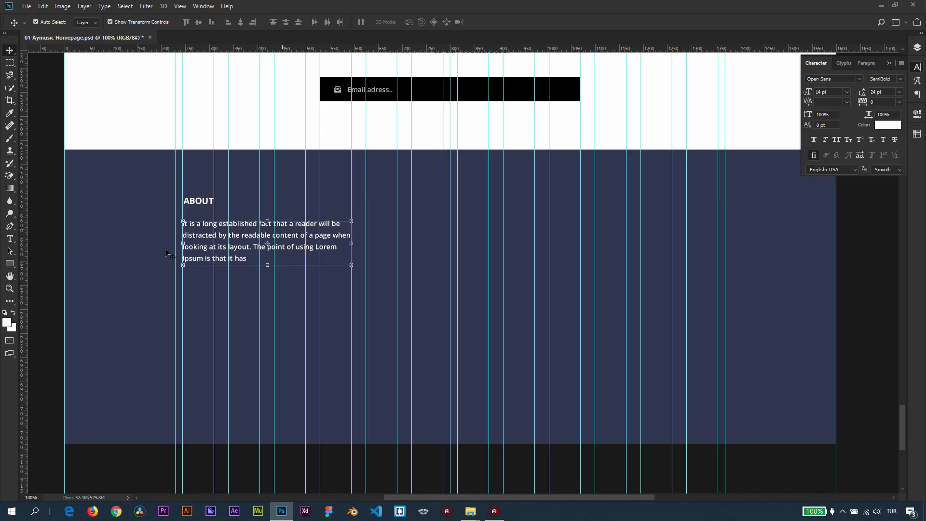
left_click(10, 239)
left_click(218, 247)
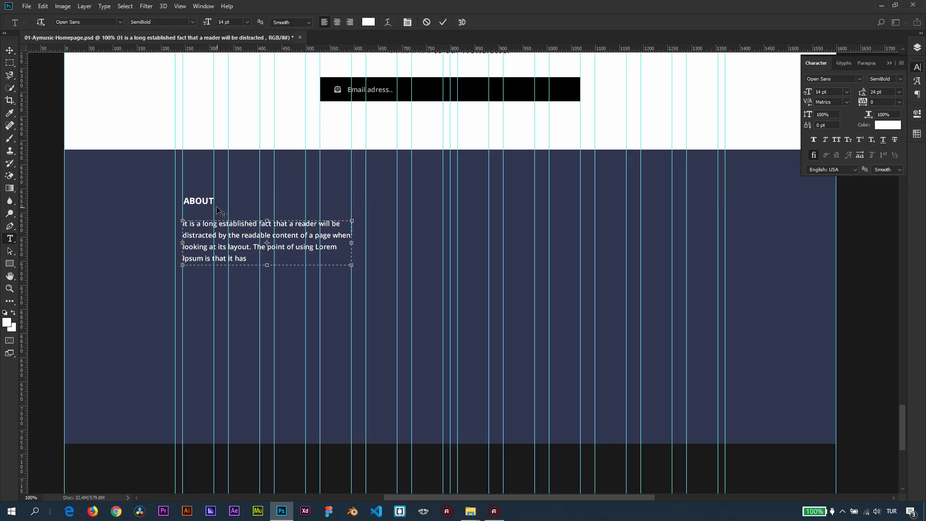
left_click(9, 51)
mouse_move(236, 237)
left_mouse_down()
mouse_move(236, 220)
mouse_move(244, 235)
left_mouse_up()
key("shift+Down")
key("ctrl+h")
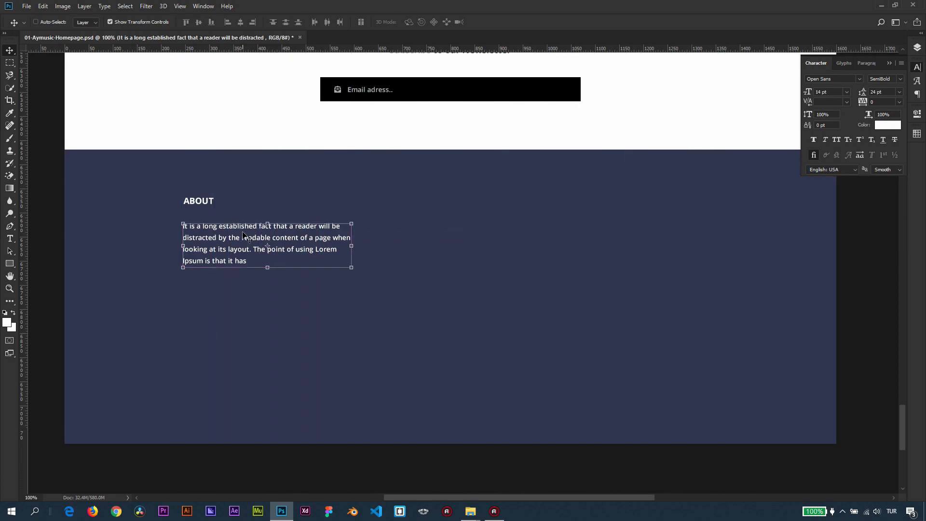
key("ctrl+h")
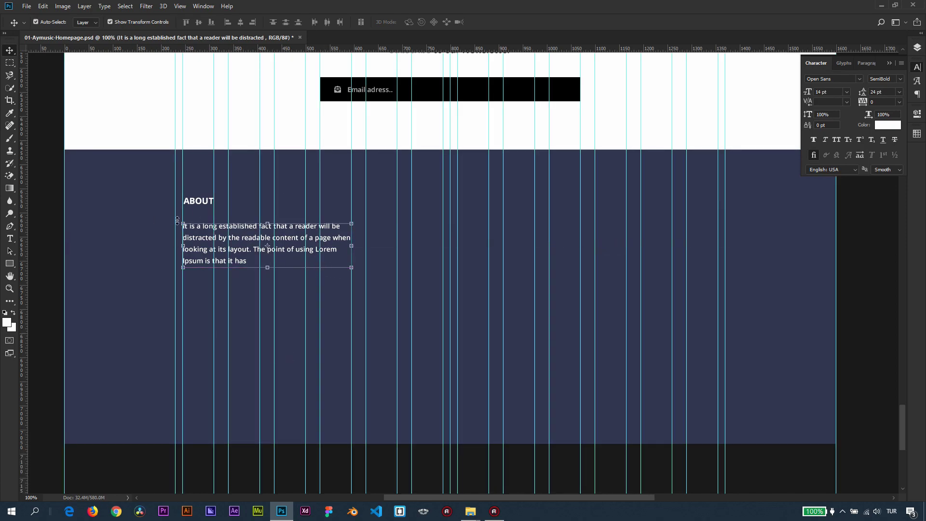
Try the dark blue swatch as the ABOUT paragraph's text colour, and set it back to white
left_click(10, 238)
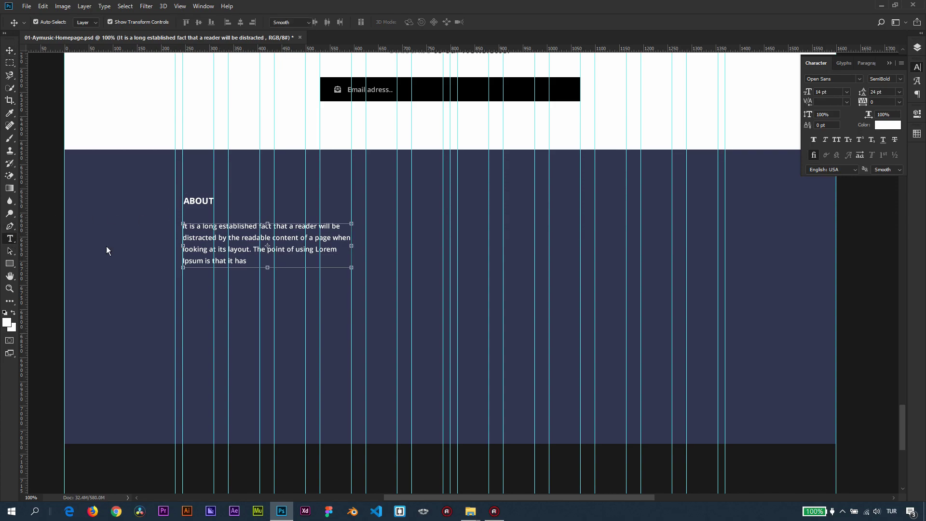
left_click(297, 256)
left_click_drag(256, 262, 137, 220)
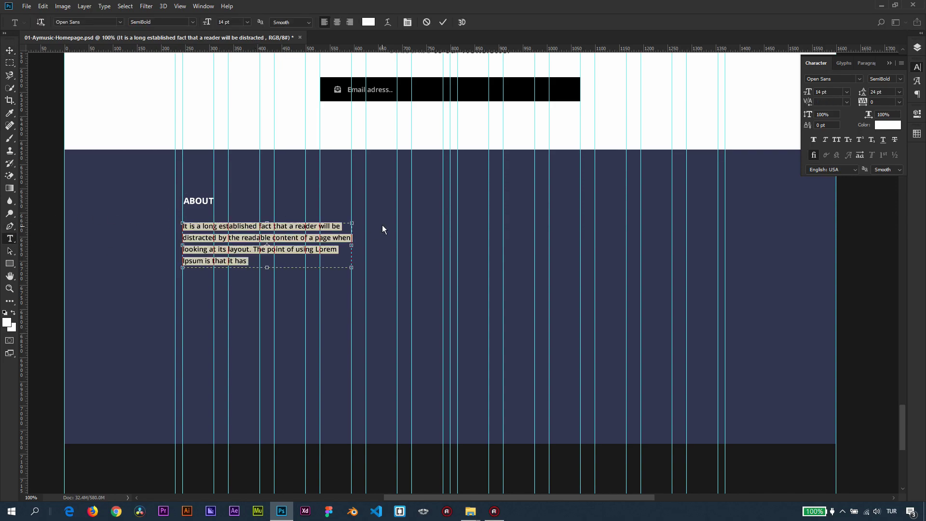
left_click(917, 136)
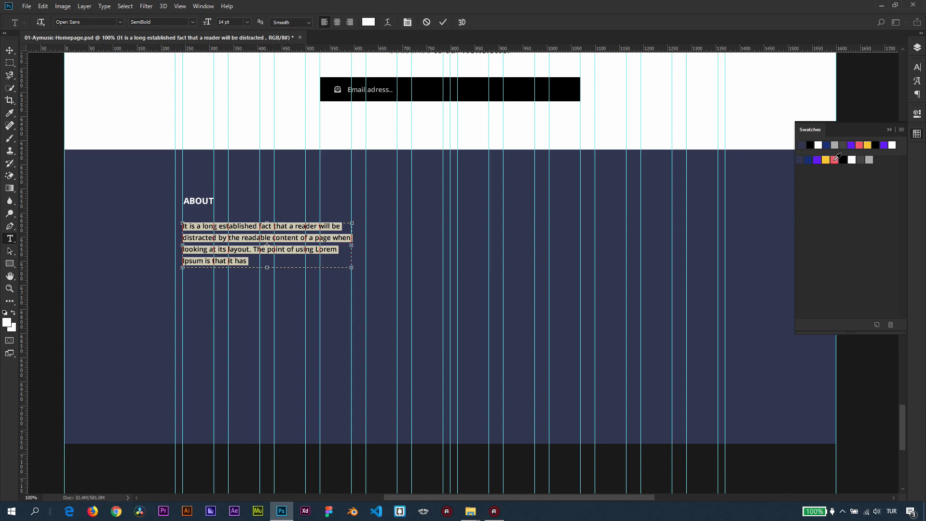
left_click(809, 159)
left_click(329, 228)
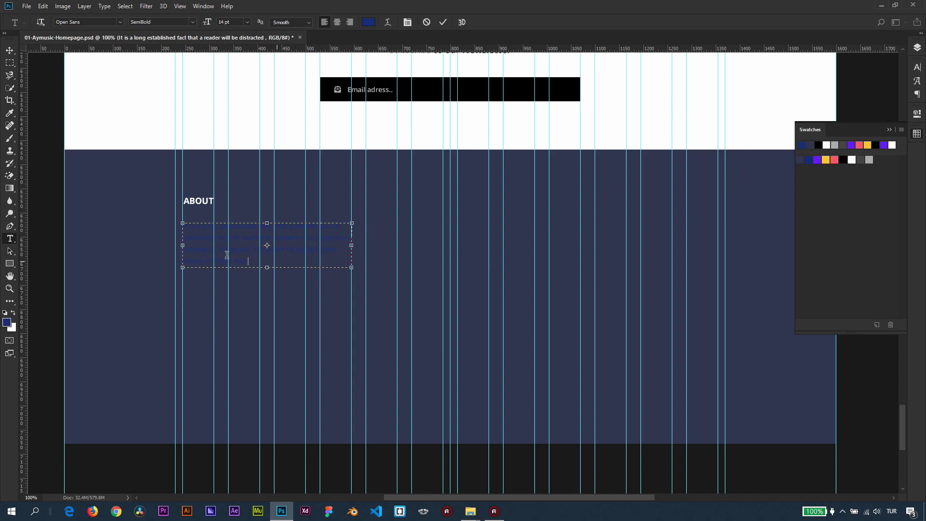
key("ctrl+a")
left_click(852, 160)
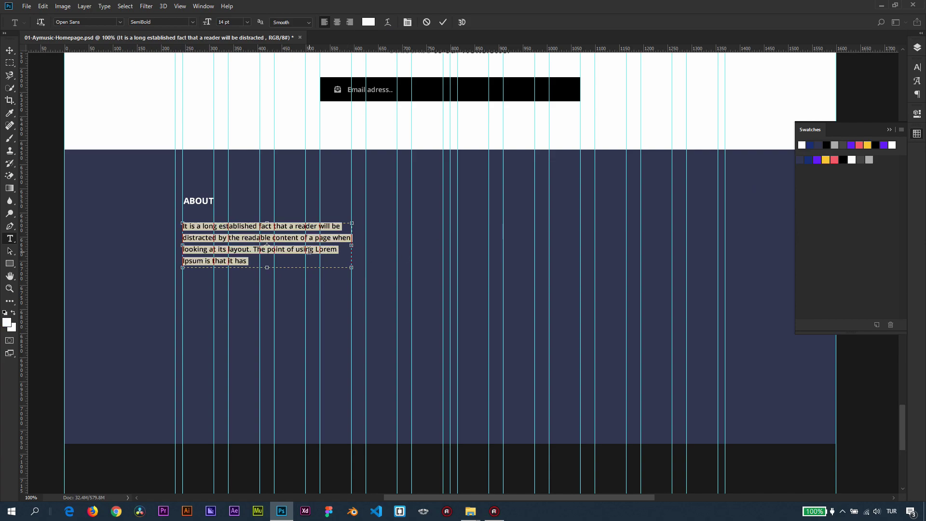
left_click(917, 133)
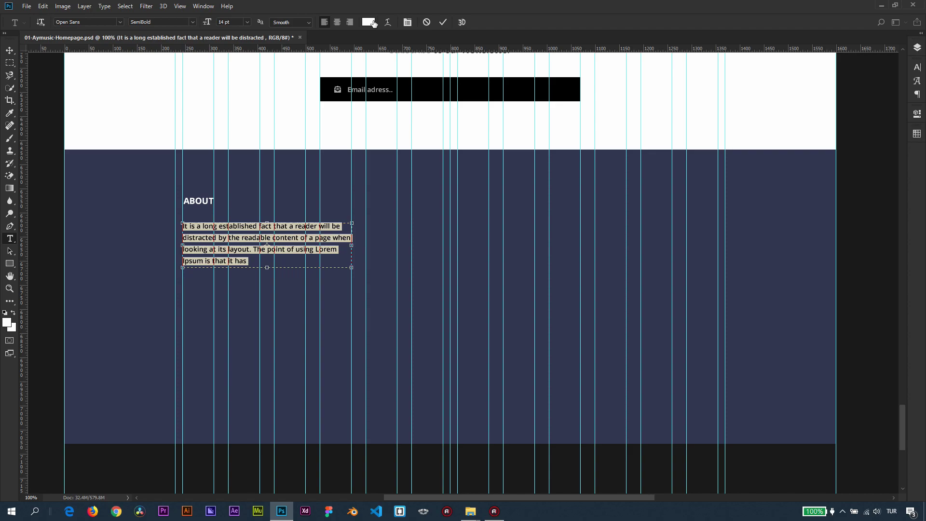
Set the ABOUT paragraph's text colour to light blue d7dfff, and add that colour to the swatches
left_click(374, 23)
left_click_drag(263, 197, 632, 165)
left_click(403, 189)
mouse_move(515, 270)
left_mouse_down()
mouse_move(509, 225)
mouse_move(489, 184)
mouse_move(479, 190)
left_mouse_up()
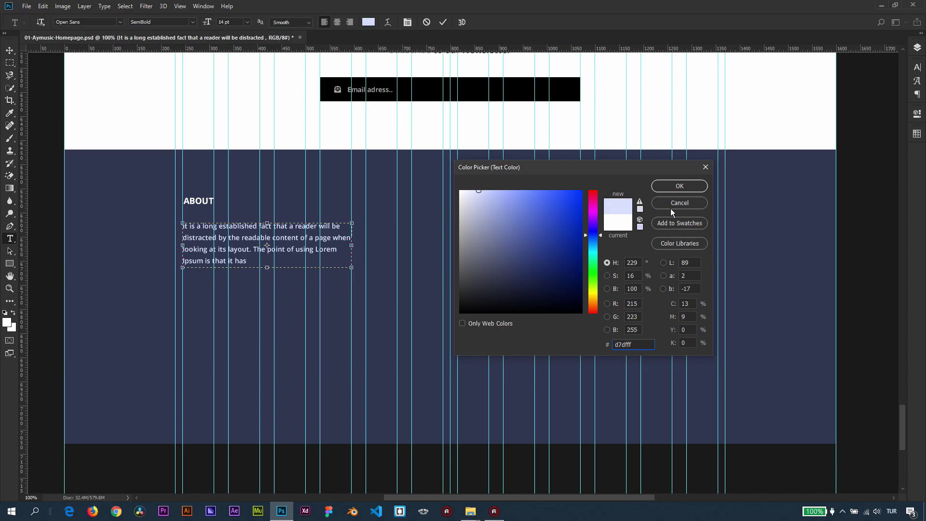
left_click(672, 221)
left_click(564, 169)
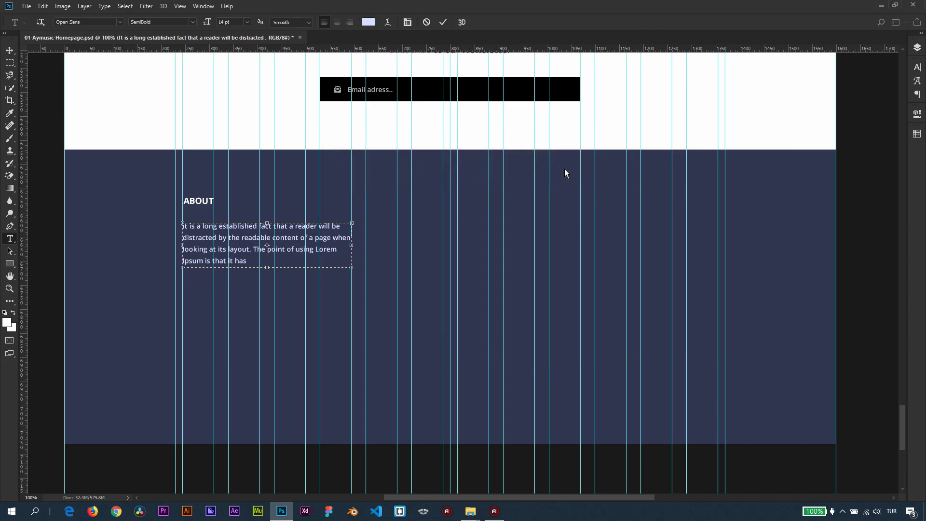
left_click(678, 186)
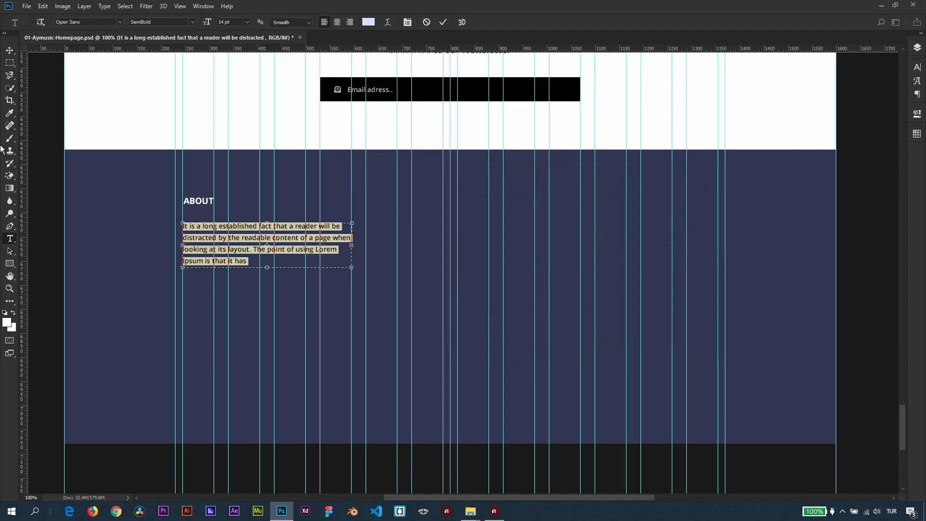
left_click(10, 51)
key("ctrl+semicolon")
key("ctrl+h")
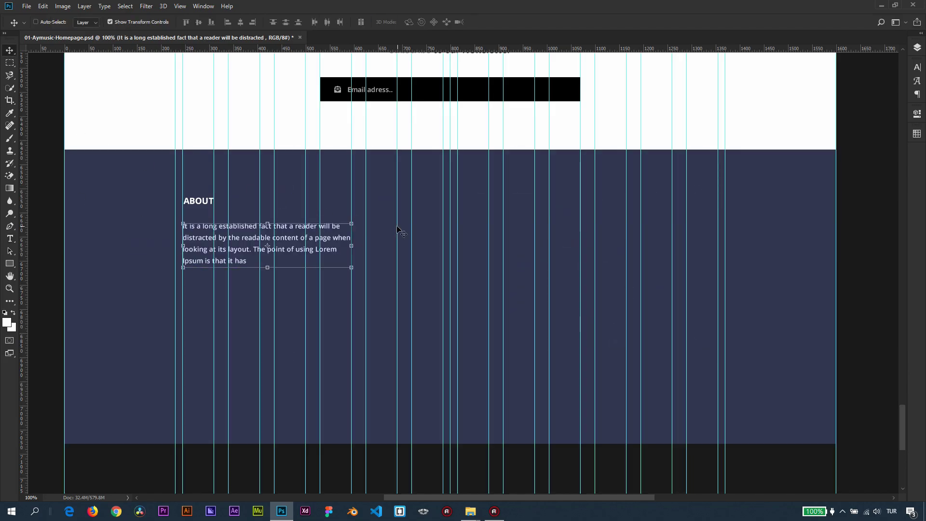
Duplicate the ABOUT heading 379 px to the right on the same line, and change the copy's text to TWITTER FEED
scroll(395, 230, "up", 1)
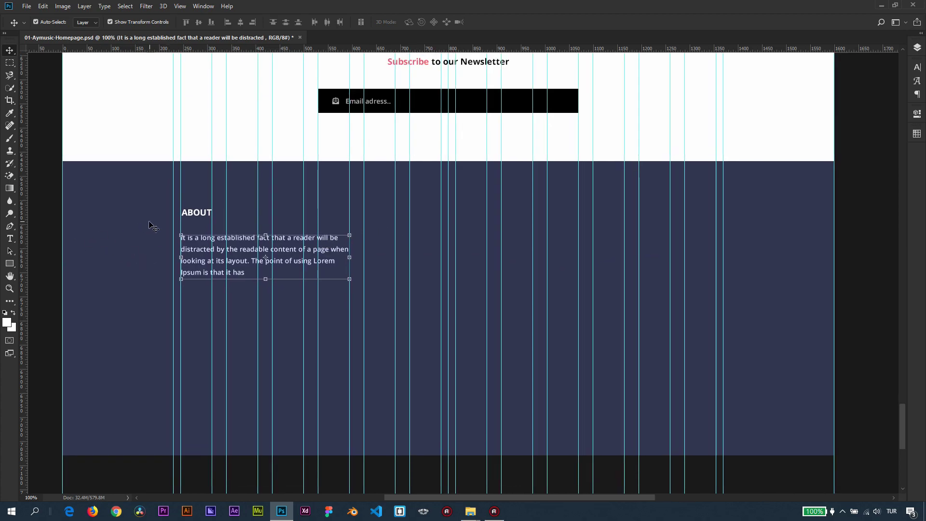
left_click(196, 212)
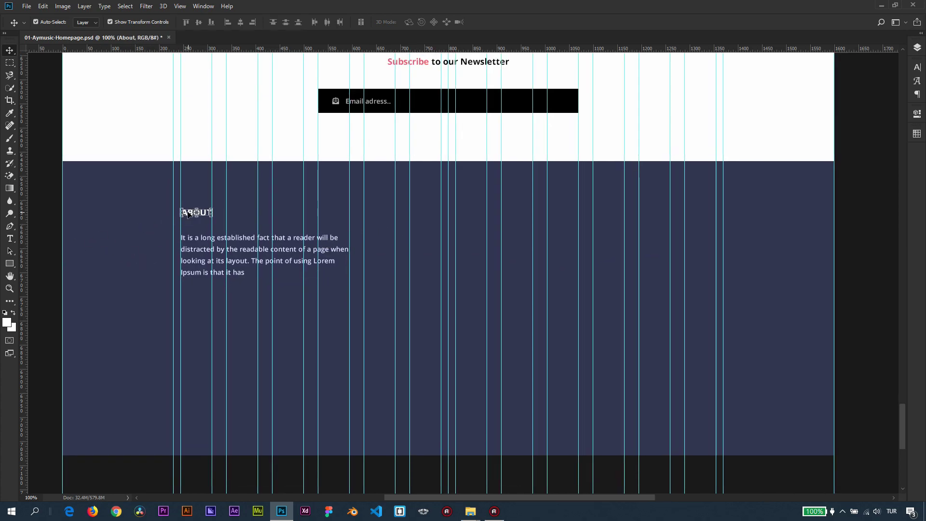
left_click_drag(190, 214, 372, 216)
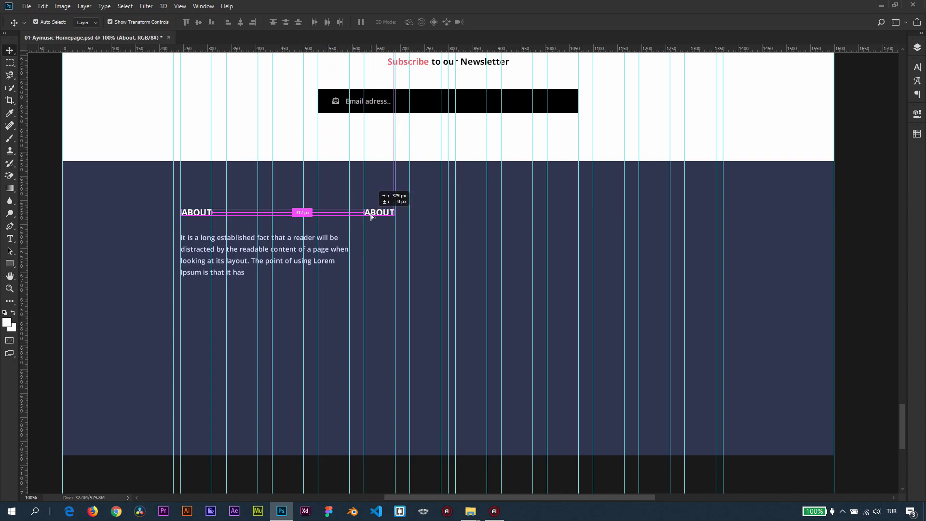
left_click_drag(372, 217, 372, 216)
left_click(9, 238)
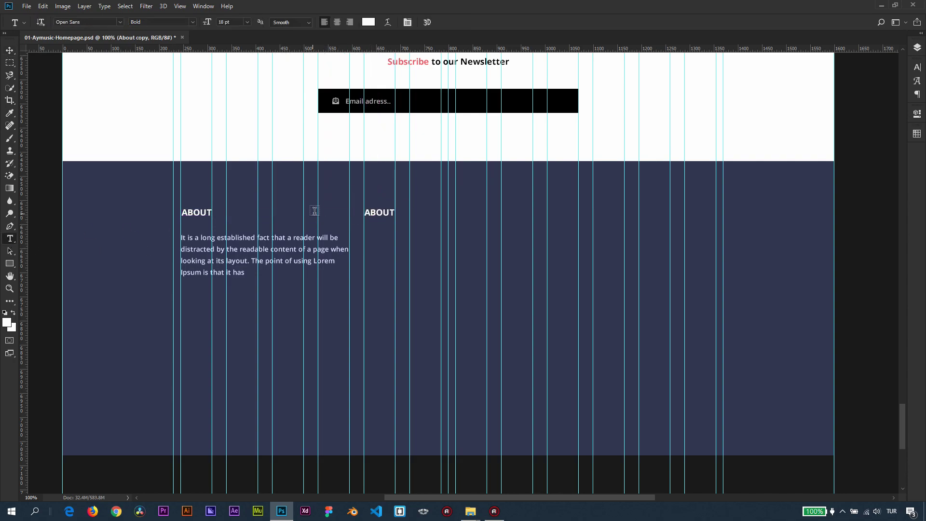
double_click(377, 214)
type("TWITTER FEED")
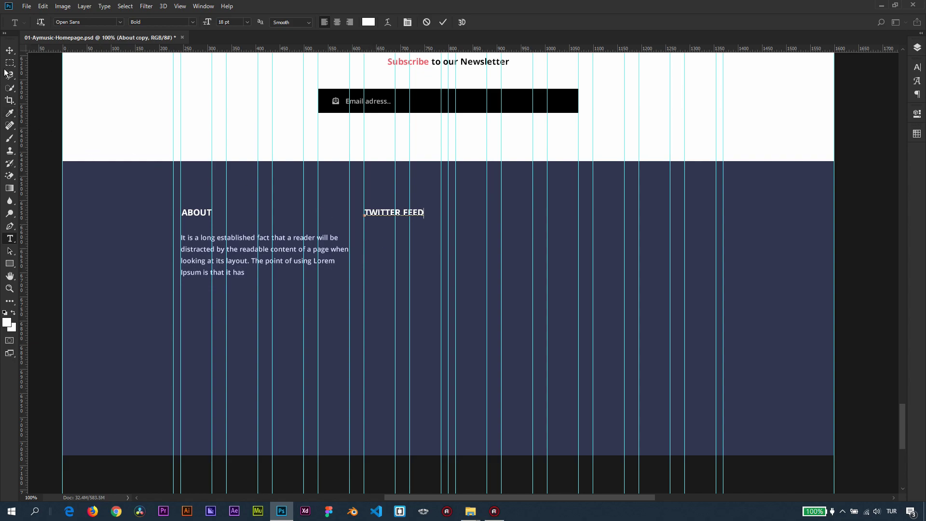
left_click(10, 50)
Narrow the ABOUT paragraph's text box slightly from its right edge so the lines rewrap farther from the TWITTER FEED column
left_click(9, 239)
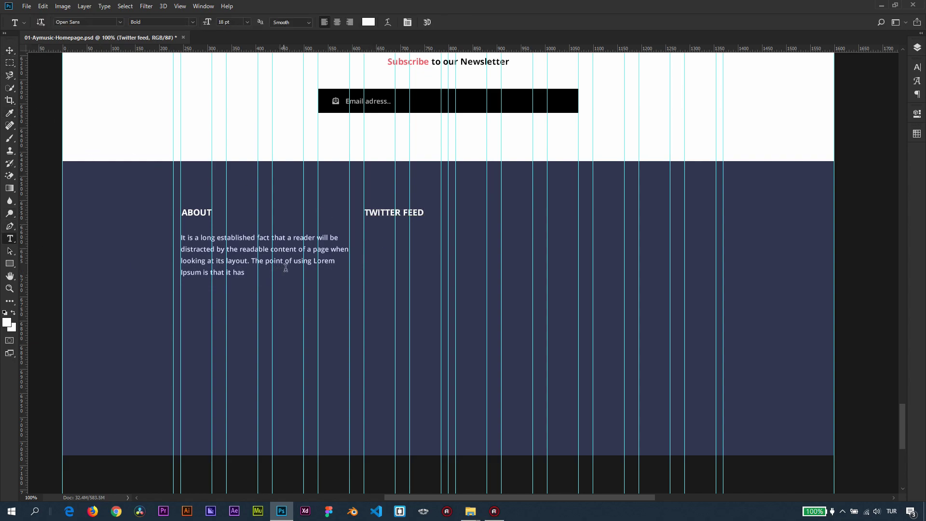
left_click(344, 259)
left_click_drag(344, 258, 336, 259)
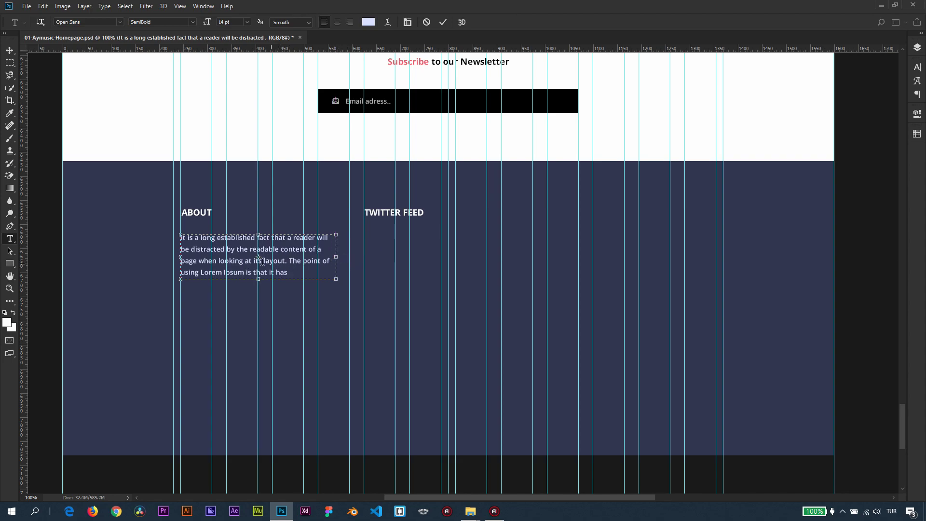
left_click(10, 50)
Insert the Font Awesome 5 Brands Twitter bird glyph at 14 pt under the TWITTER FEED heading
scroll(413, 244, "up", 1)
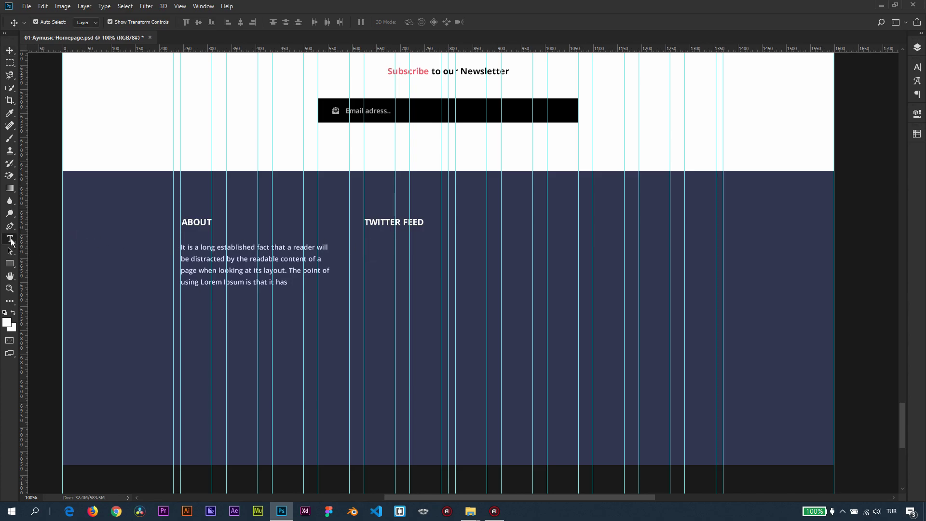
left_click(10, 239)
left_click(365, 247)
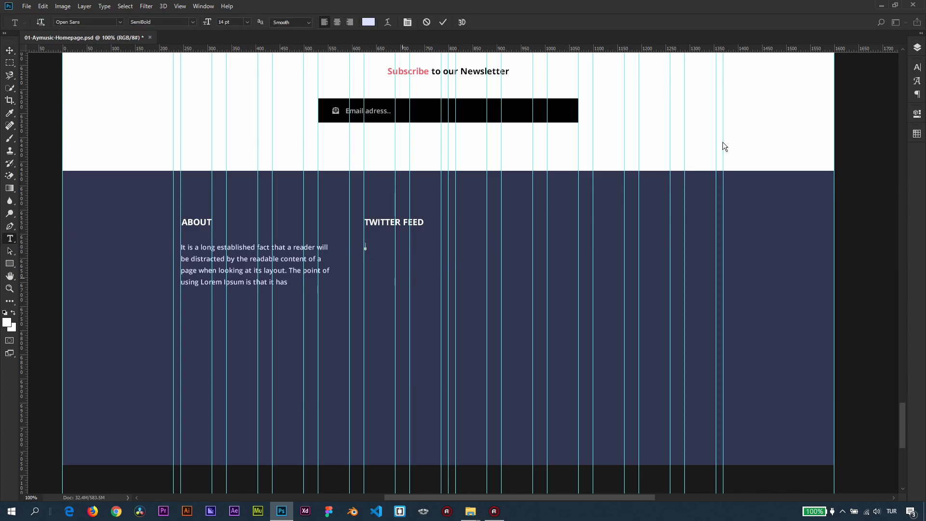
left_click(918, 81)
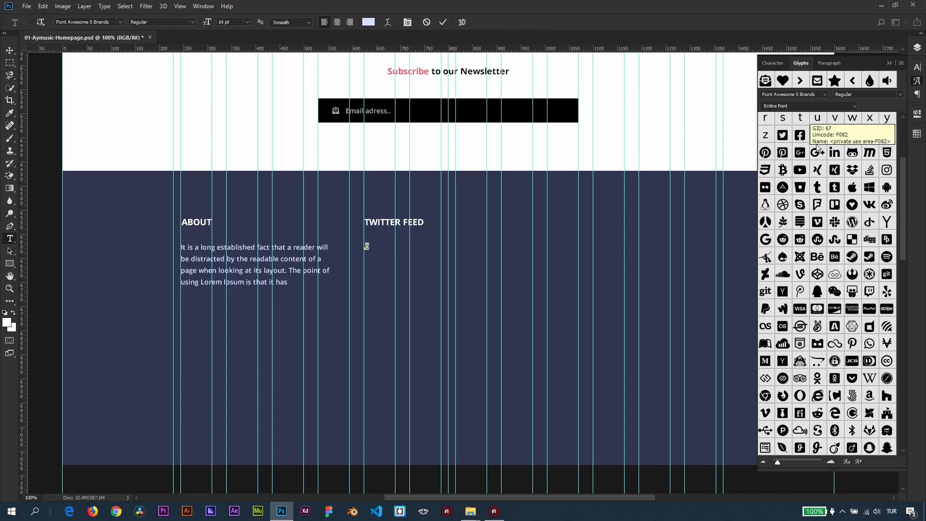
scroll(828, 215, "up", 2)
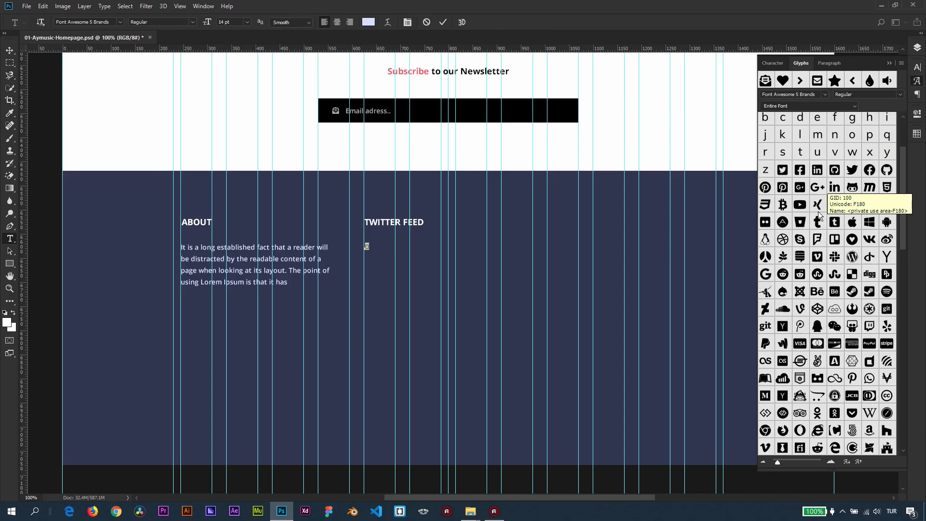
double_click(852, 170)
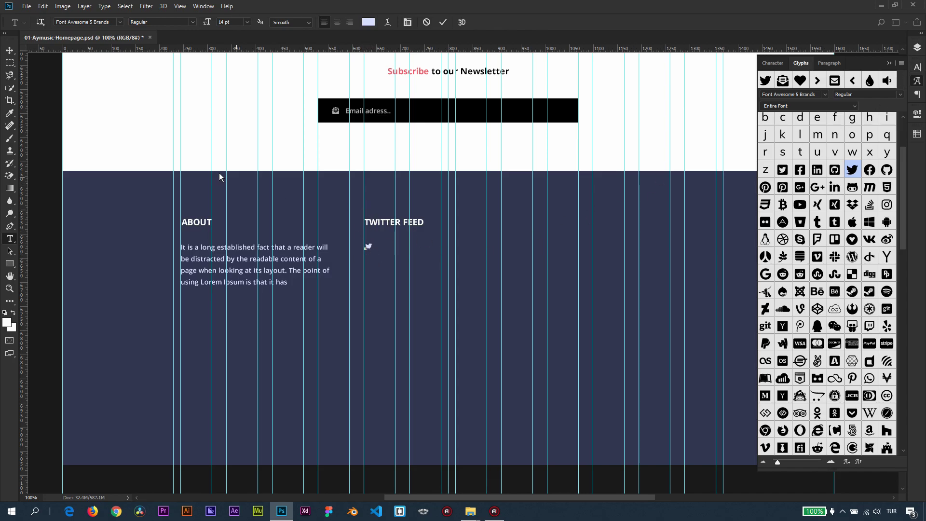
Duplicate the ABOUT paragraph beside the Twitter icon and trim the copy so its text ends after "be distracted"
left_click(11, 52)
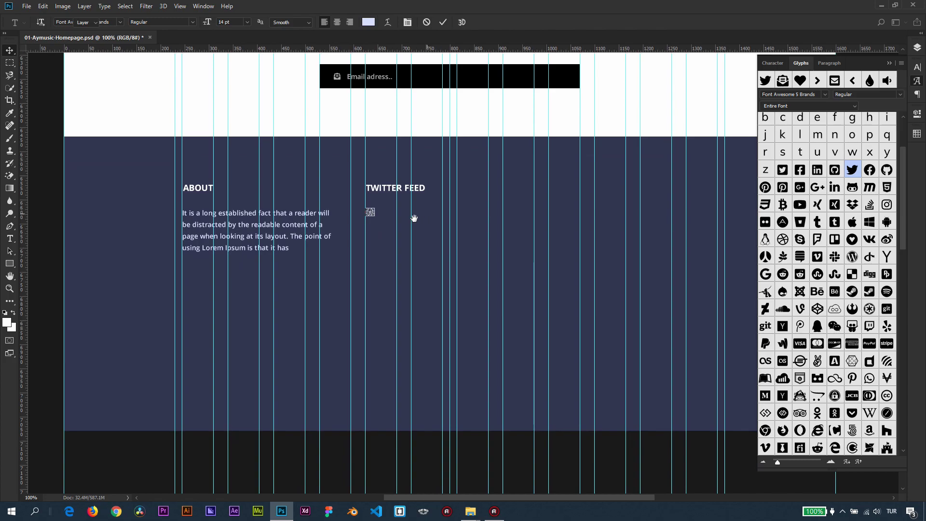
left_click_drag(220, 236, 416, 228)
left_click(10, 238)
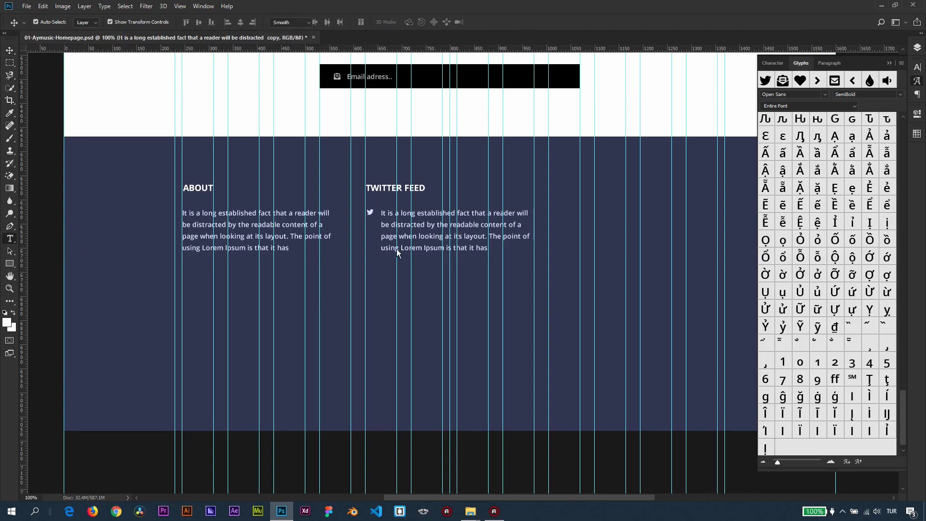
left_click(472, 225)
double_click(431, 224)
left_click(533, 249, "shift")
key("BackSpace")
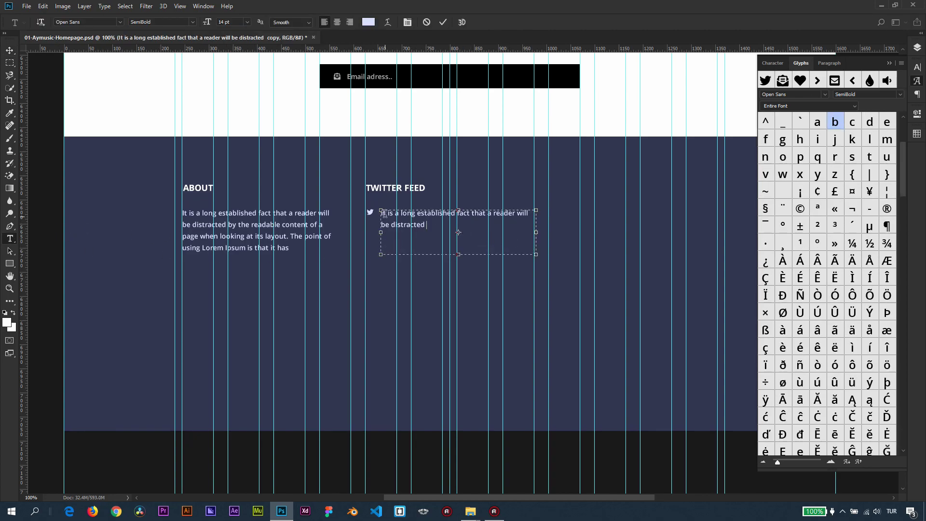
Replace "It is a long" at the start of the copied text with #redesign34 and colour the hashtag white
left_click_drag(415, 214, 338, 222)
type("#redesign34")
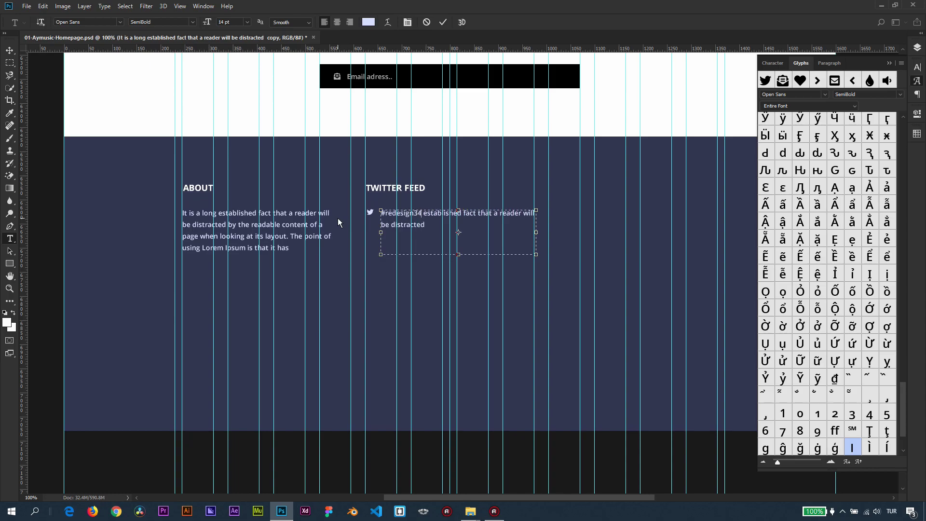
left_click_drag(423, 212, 342, 213)
left_click(917, 134)
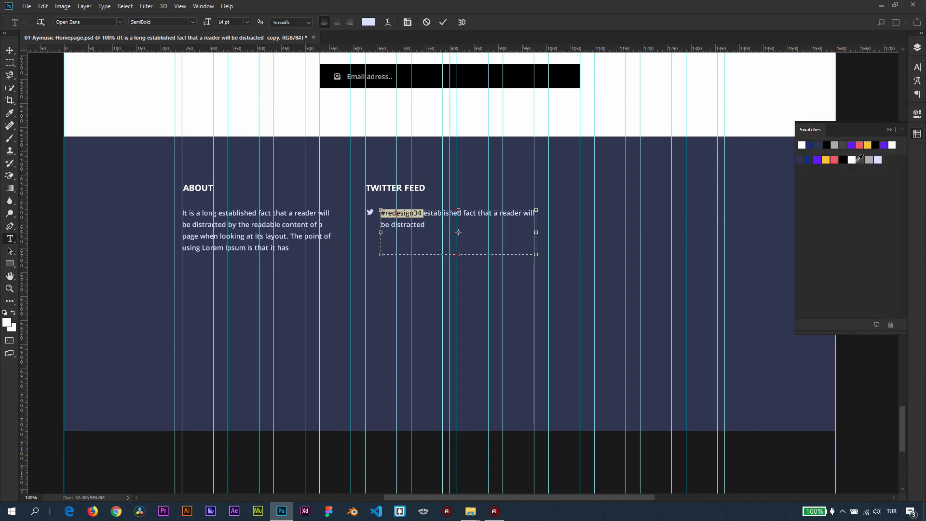
left_click(834, 160)
Lower the Twitter icon slightly so it lines up with the first line of the #redesign34 text
left_click(9, 50)
left_click_drag(371, 215, 373, 216)
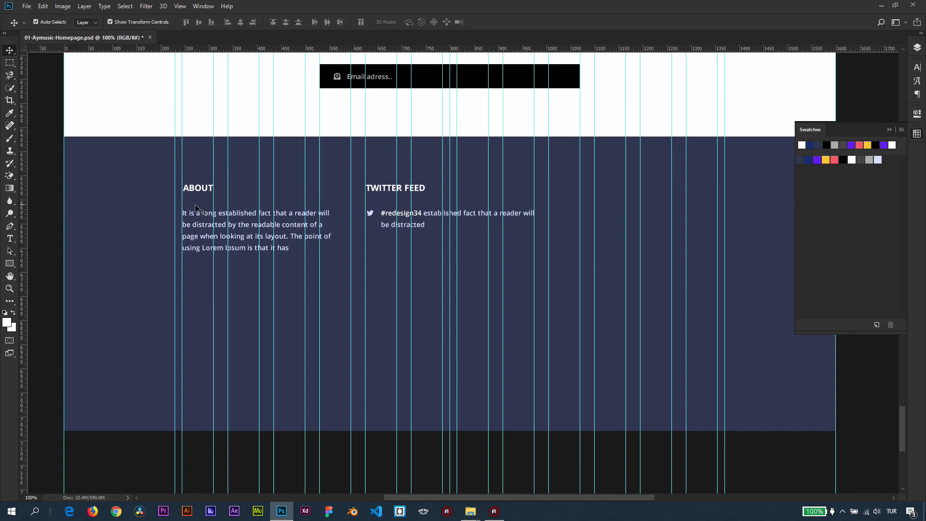
key("ctrl+semicolon")
key("ctrl+semicolon")
Change the Twitter icon's colour to the white swatch
left_click(8, 240)
double_click(367, 212)
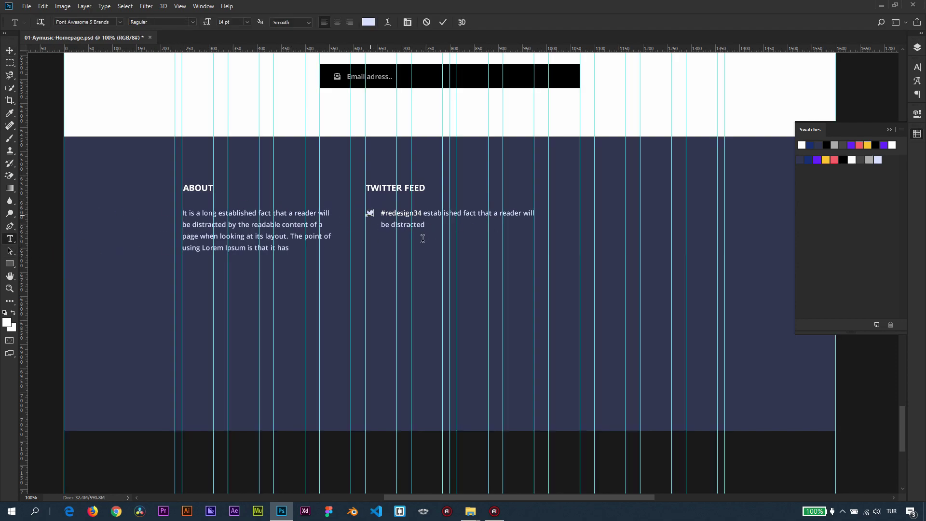
left_click(10, 52)
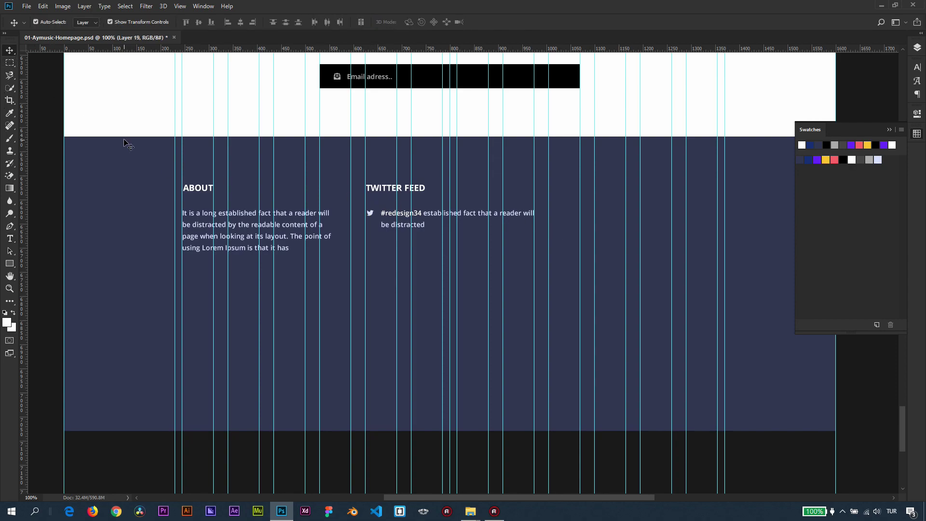
left_click(125, 143)
left_click(10, 239)
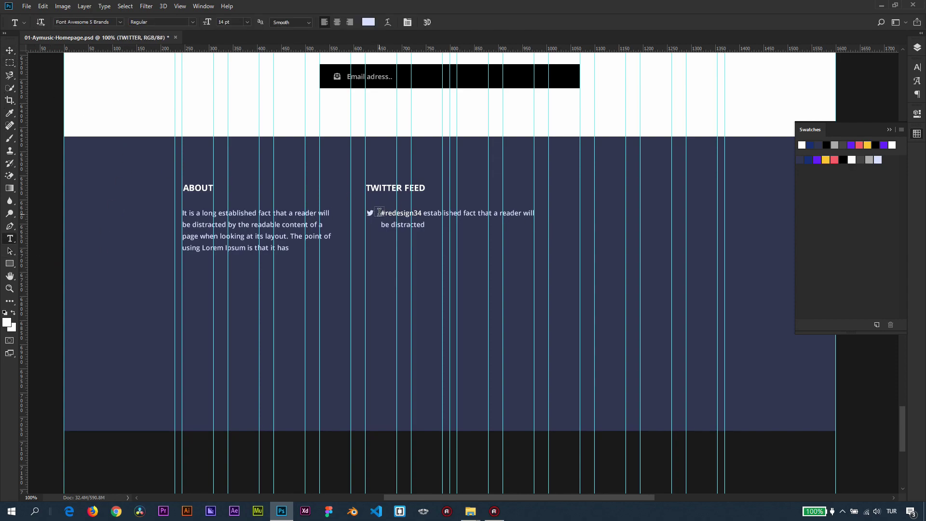
double_click(371, 212)
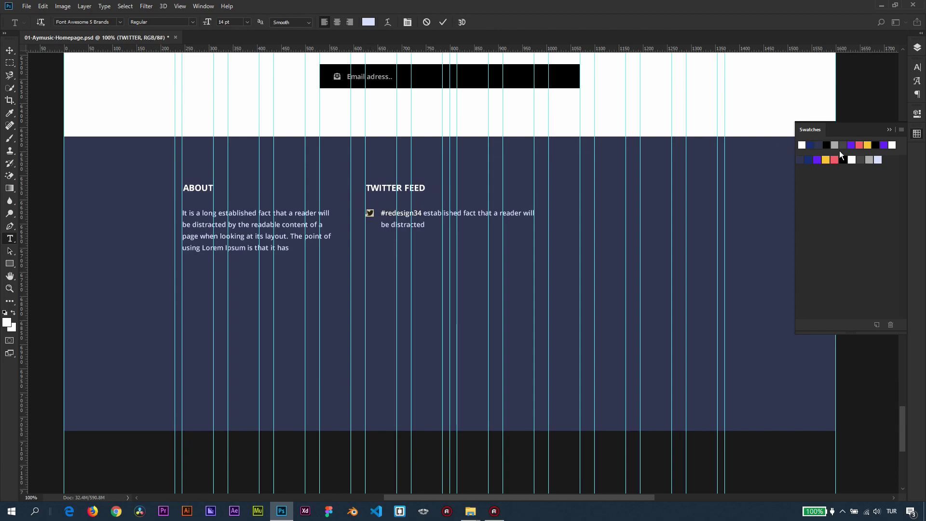
left_click(854, 159)
left_click(8, 50)
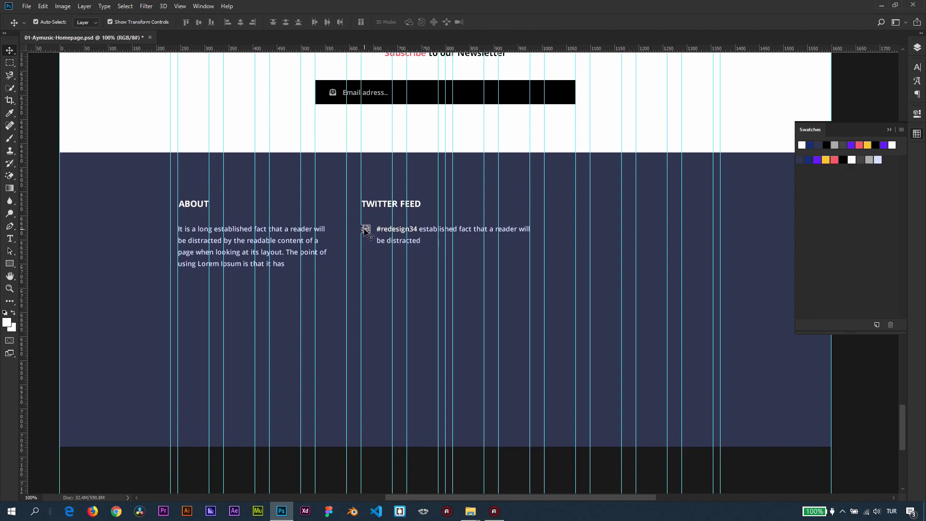
Shorten the #redesign34 text box from below so it fits its two lines of text
left_click(406, 240)
left_click(10, 238)
left_click(413, 248)
left_click_drag(454, 271, 454, 248)
left_click(9, 50)
Reorder the layers so the TWITTER icon and #redesign34 text layers sit together directly beneath the Twitter feed heading layer
left_click(366, 230, "shift")
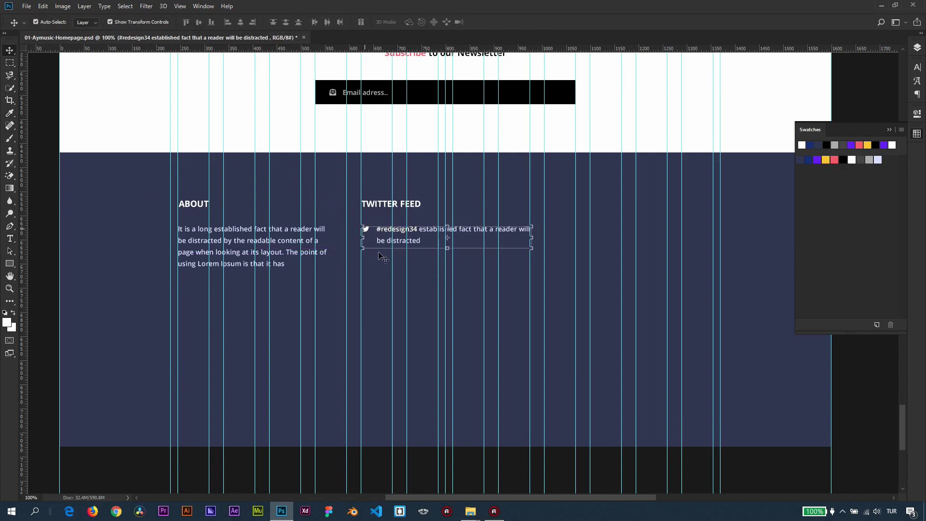
left_click(917, 47)
left_click_drag(842, 162, 841, 110)
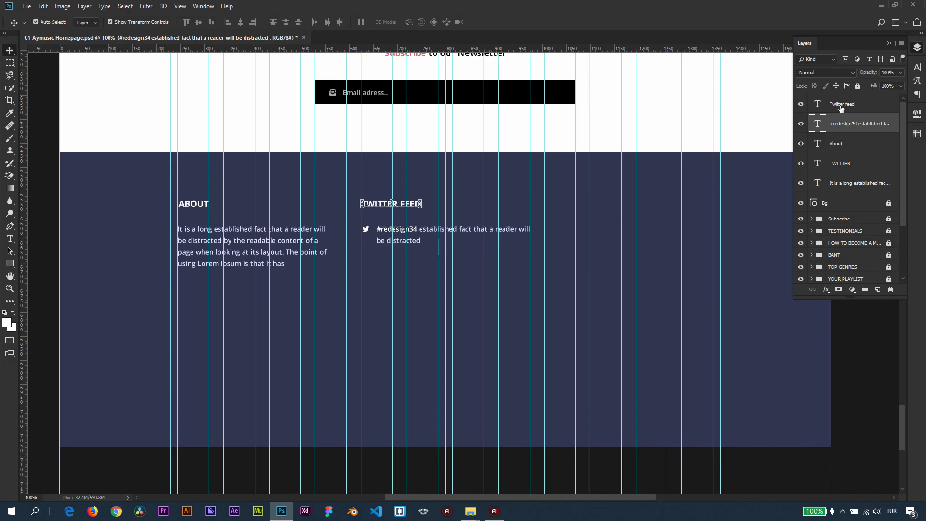
left_click(841, 109)
left_click(843, 126)
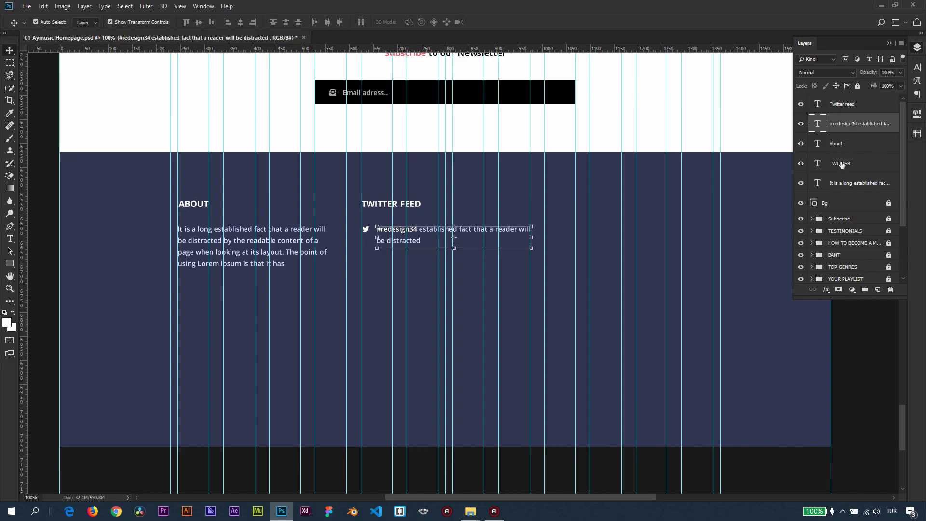
left_click(843, 187)
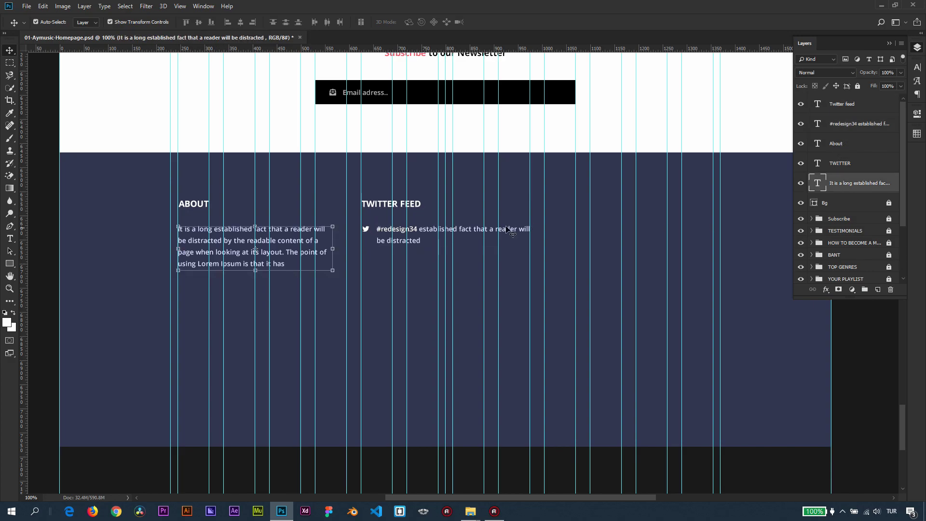
left_click(367, 233)
left_click_drag(829, 166, 841, 118)
Group the TWITTER icon and #redesign34 text layers and name the group 01
left_click(843, 144)
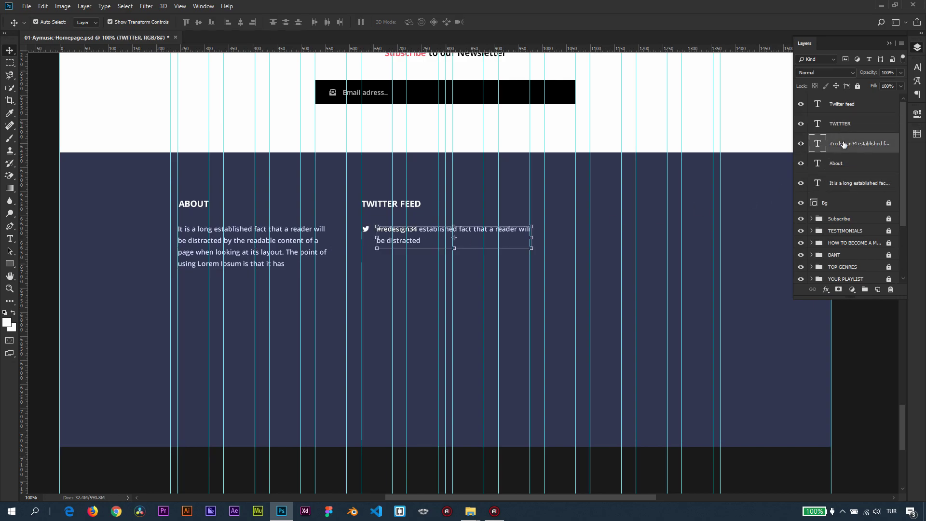
left_click(845, 127, "ctrl")
key("ctrl+g")
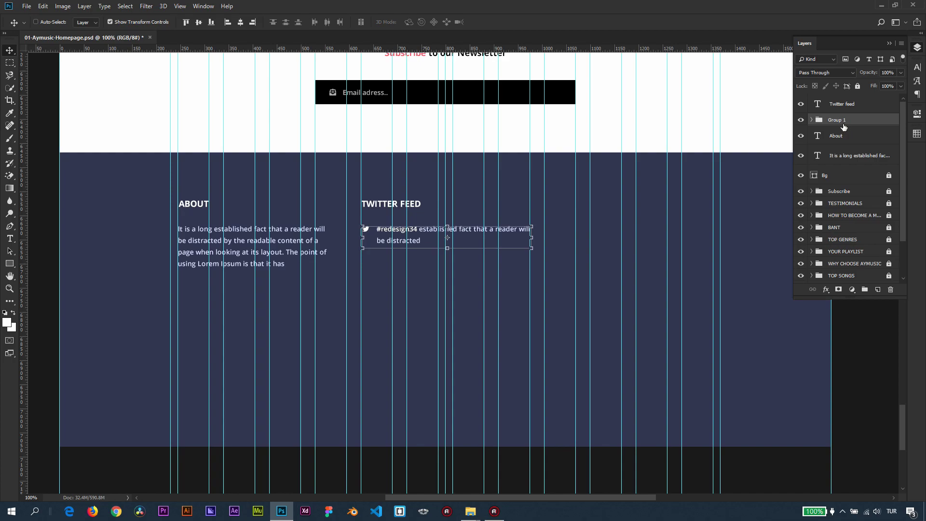
double_click(840, 119)
type("01")
key("Return")
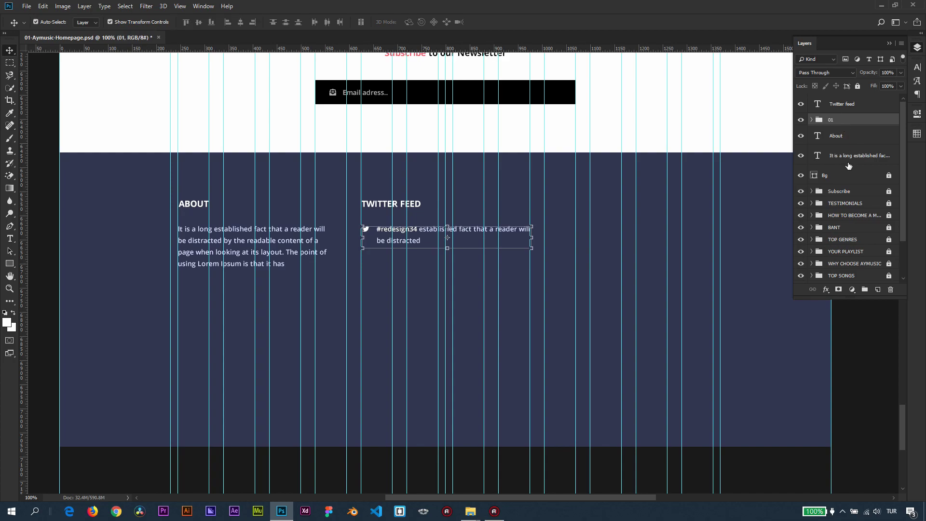
Duplicate group 01, place the copy about 65 px below the first tweet entry, and name it 02
mouse_move(403, 246)
left_mouse_down()
mouse_move(410, 280)
mouse_move(403, 247)
left_mouse_up()
key("shift+Down")
key("shift+Down")
key("shift+Down")
key("shift+Down")
key("shift+Down")
key("shift+Down")
double_click(843, 121)
type("02")
key("Return")
Duplicate group 02, place the copy about 65 px below the second tweet entry, and name it 03
key("ctrl+j")
key("shift+Down")
key("shift+Down")
key("shift+Down")
key("shift+Down")
key("shift+Down")
key("shift+Down")
double_click(839, 119)
type("03")
key("Return")
Change the second tweet entry's hashtag to #twitter, keeping the rest of its text
key("t")
left_click(414, 261)
left_click_drag(417, 261, 388, 261)
type("twitter established fact that a reader will be")
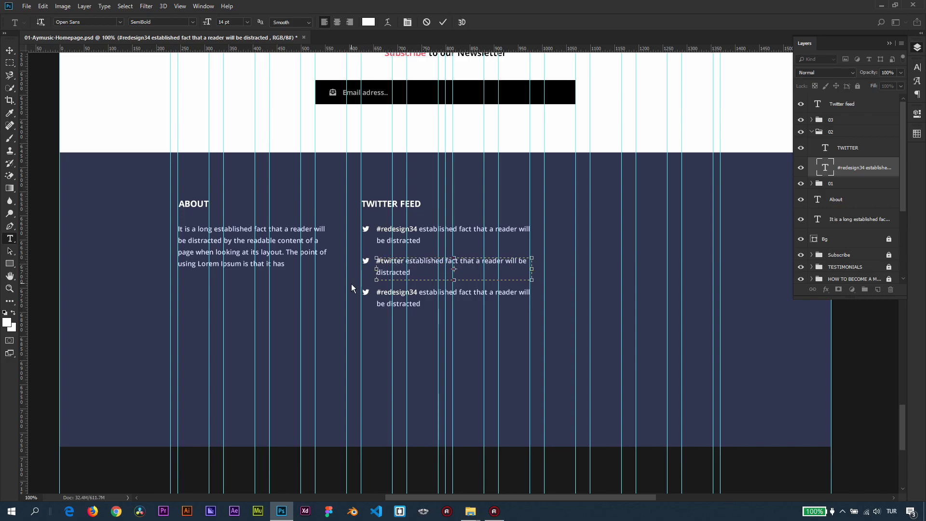
left_click(9, 225)
Change the third tweet entry's hashtag to #themeforest
left_click(10, 240)
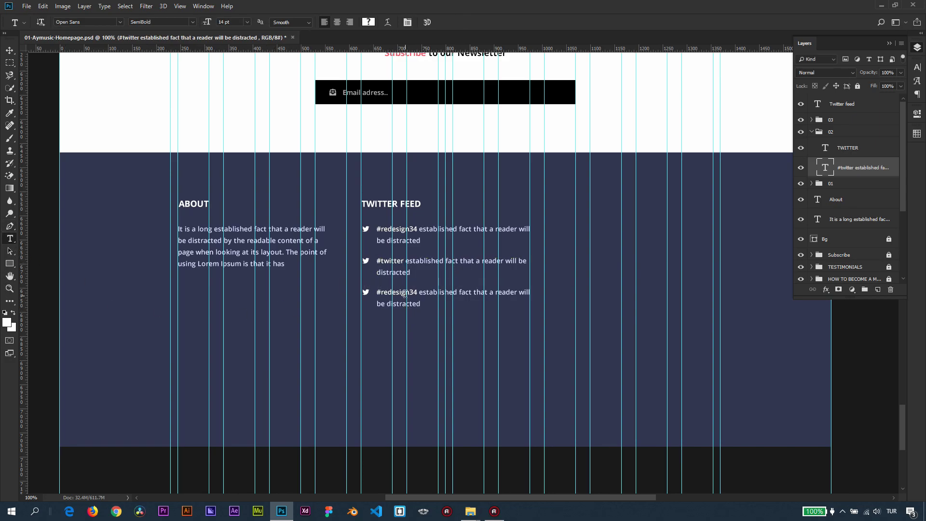
left_click_drag(418, 292, 376, 292)
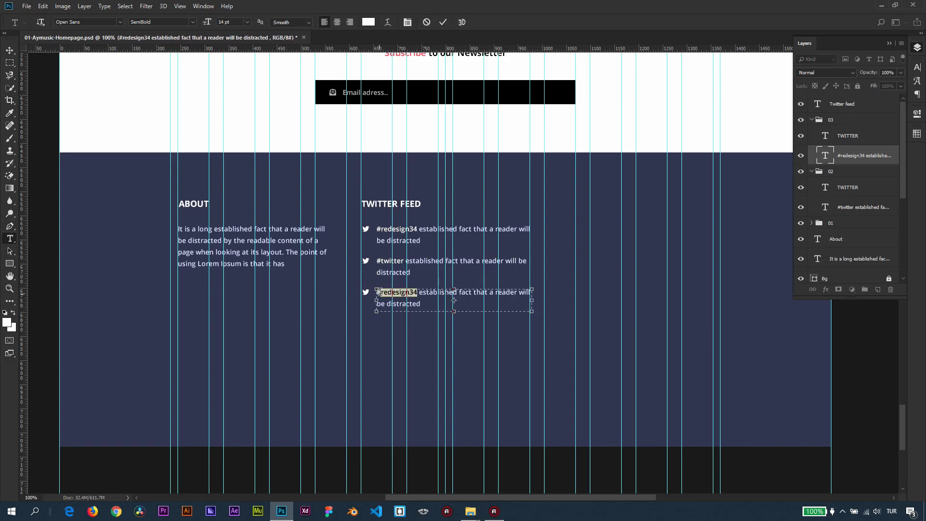
type("themeforest")
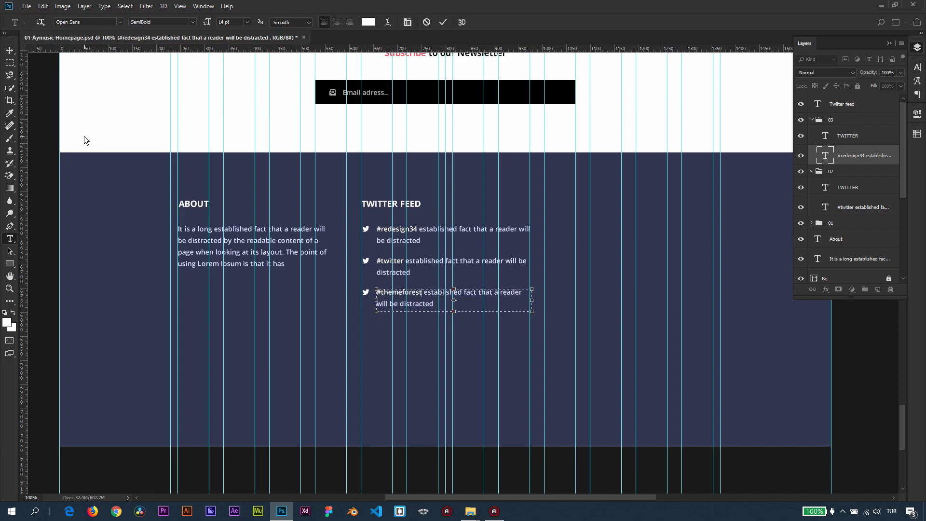
left_click(10, 50)
Check the TWITTER FEED heading's font settings and look over the page sections above the footer
scroll(536, 270, "up", 2)
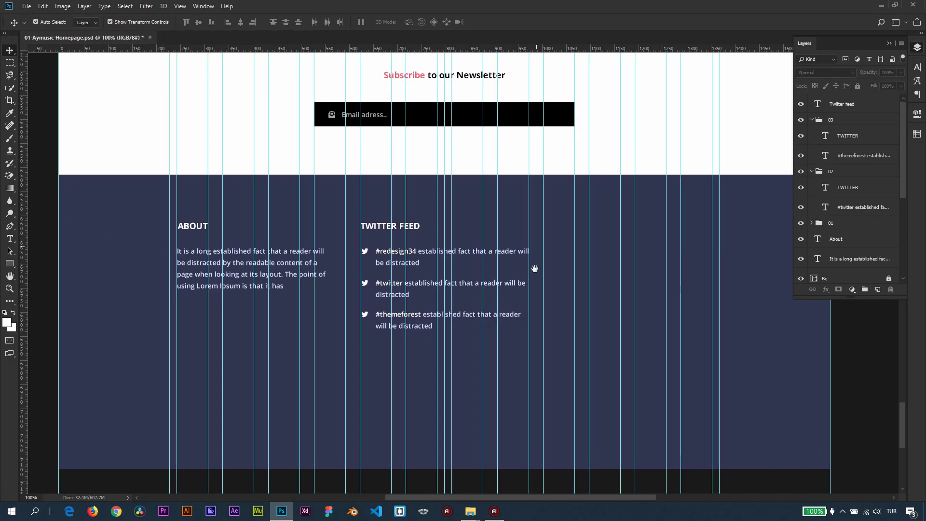
key("ctrl+semicolon")
key("ctrl+semicolon")
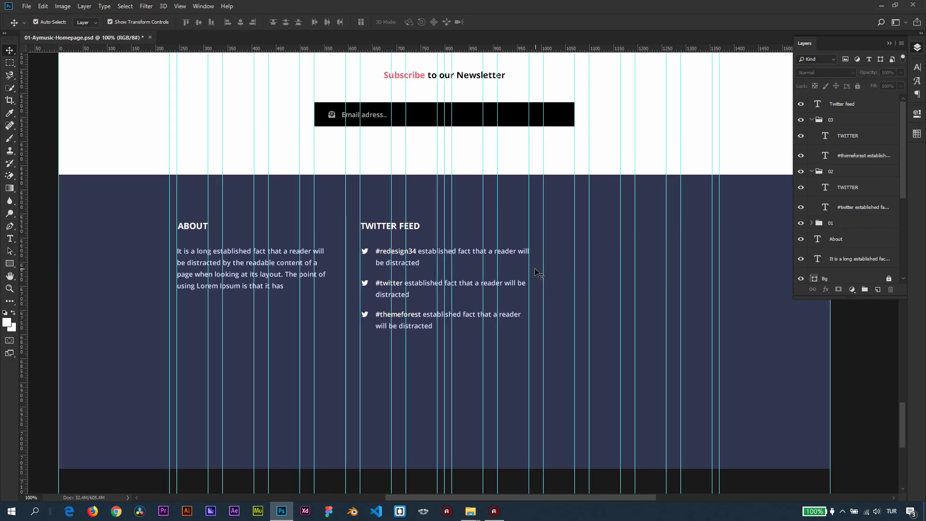
left_click(396, 235)
left_click(10, 239)
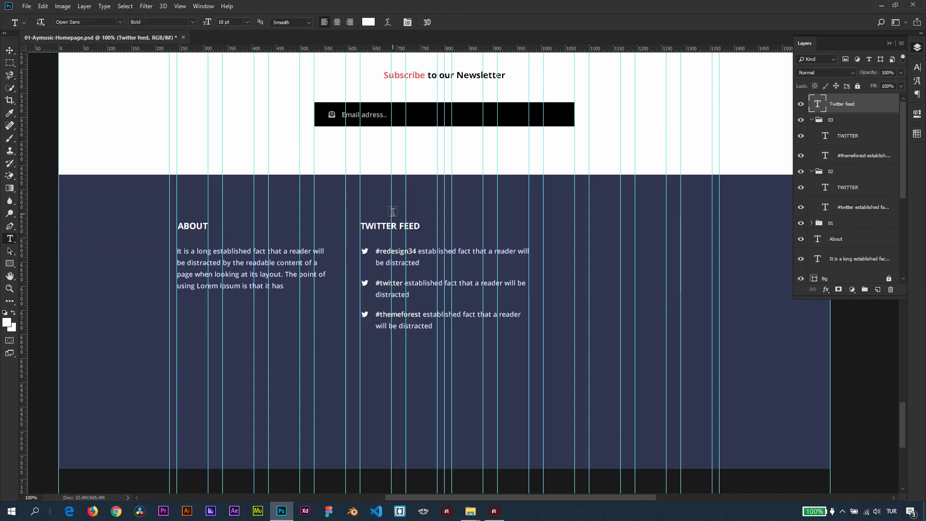
triple_click(387, 226)
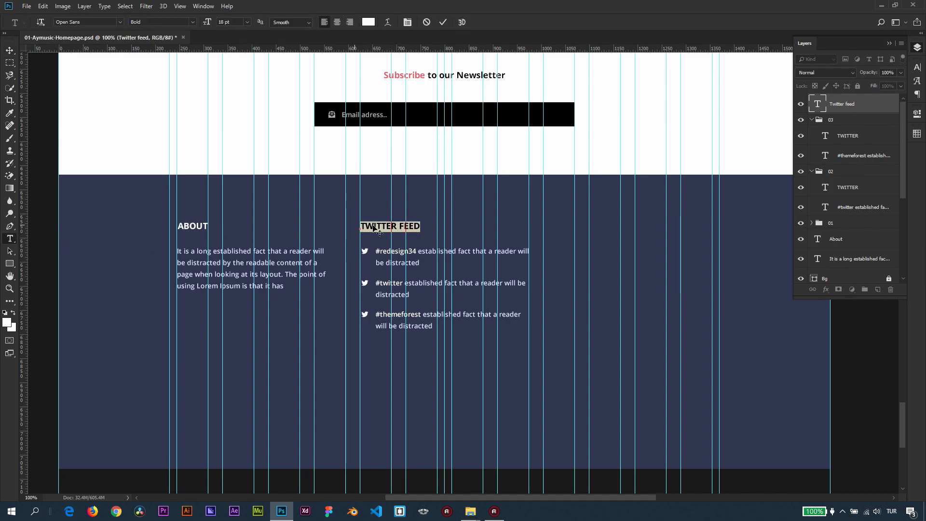
left_click(250, 158)
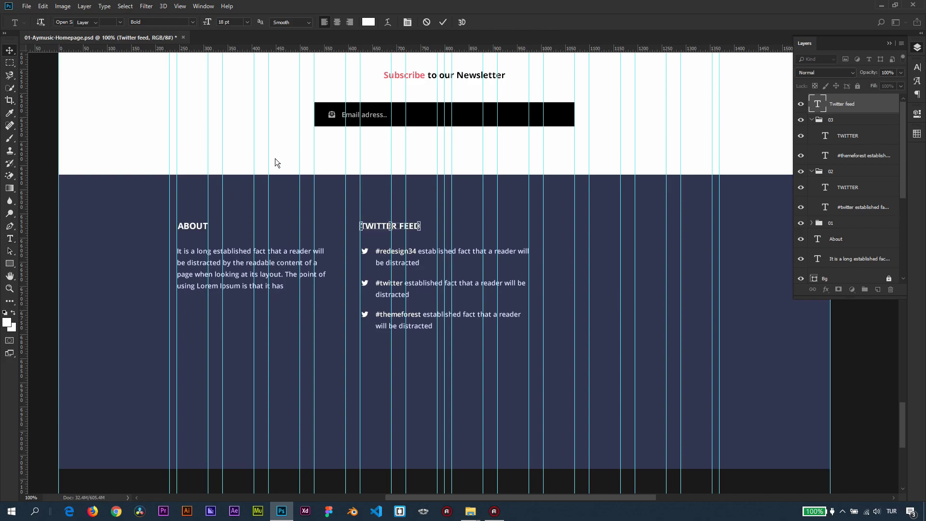
key("v")
scroll(407, 280, "up", 10)
scroll(430, 357, "up", 5)
scroll(435, 241, "down", 15)
Set the ABOUT heading's font to Lexend Deca Regular
key("t")
double_click(202, 244)
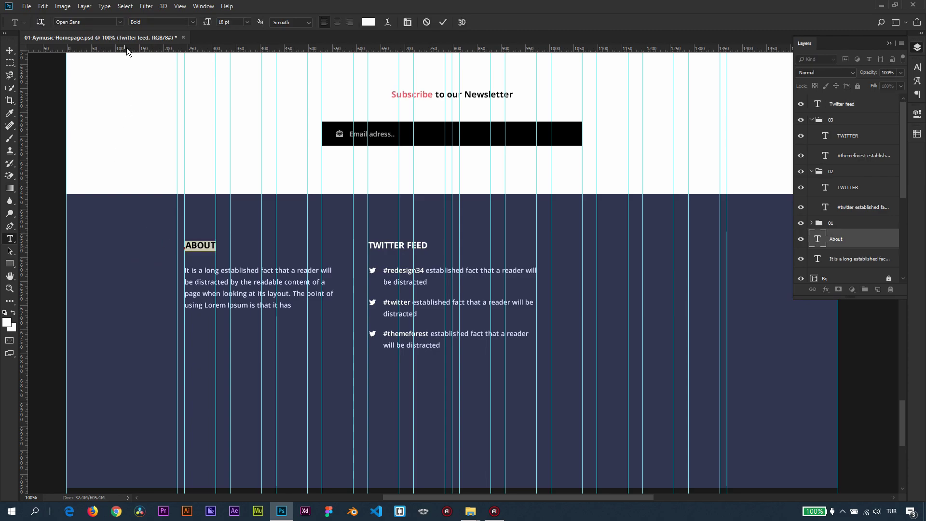
left_click(120, 22)
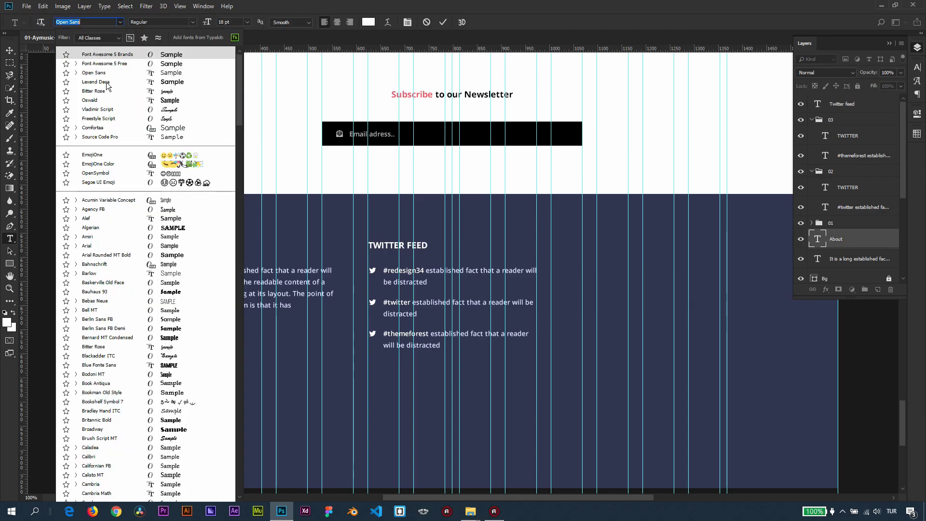
left_click(105, 81)
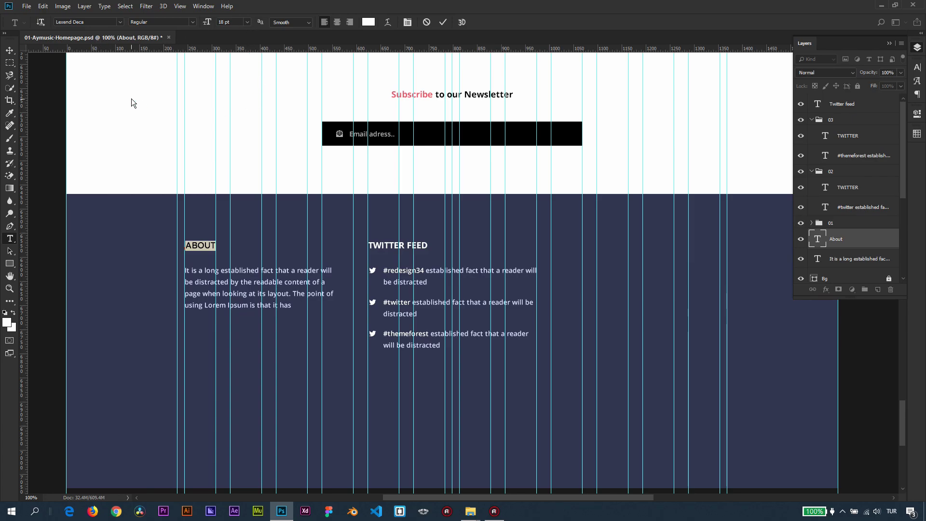
left_click(12, 51)
Set the whole TWITTER FEED heading's font to Lexend Deca Regular
left_click(11, 238)
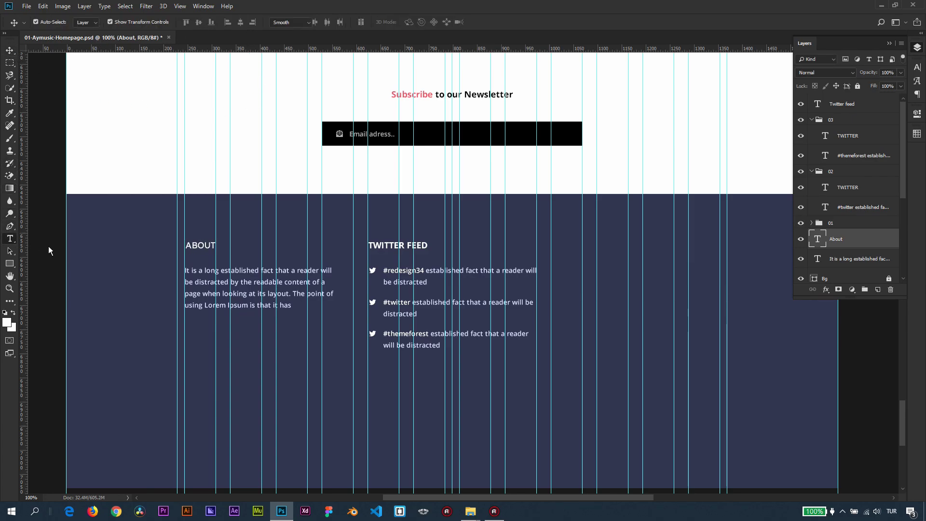
left_click(381, 245)
double_click(381, 245)
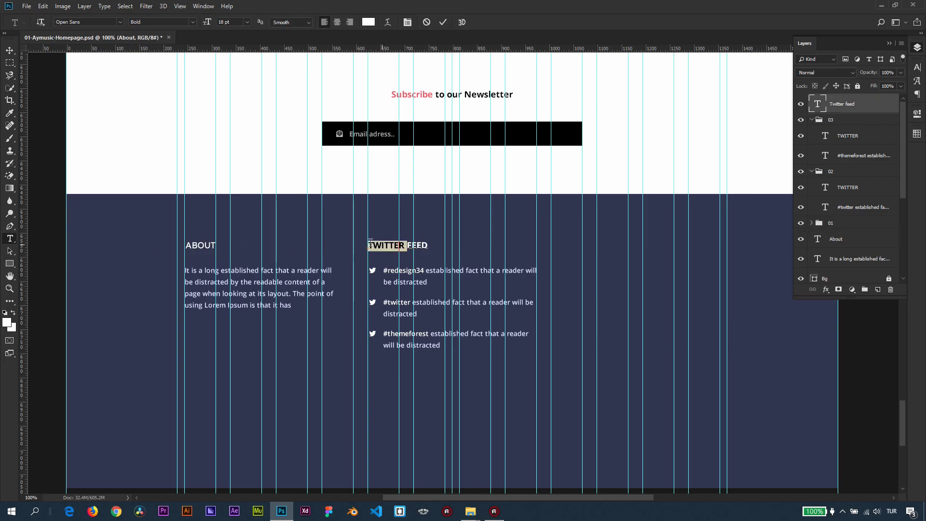
key("ctrl+a")
left_click(119, 22)
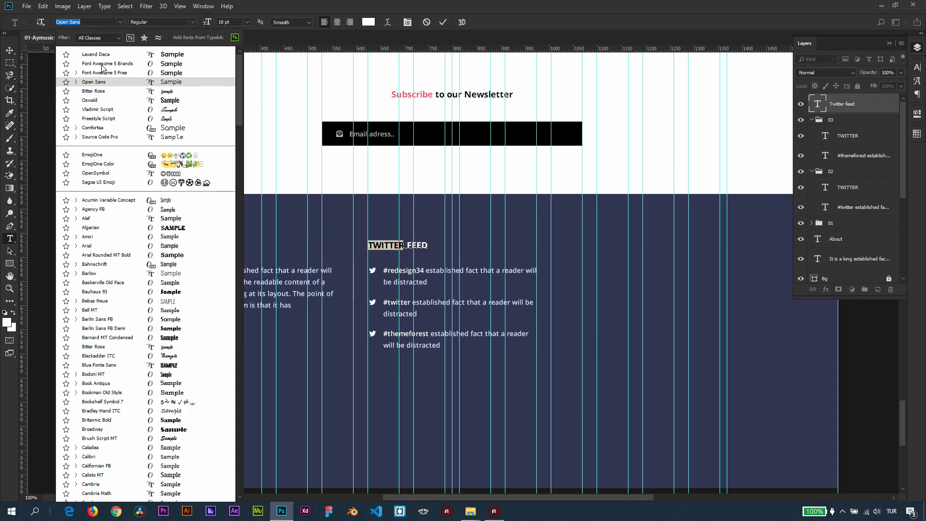
left_click(96, 54)
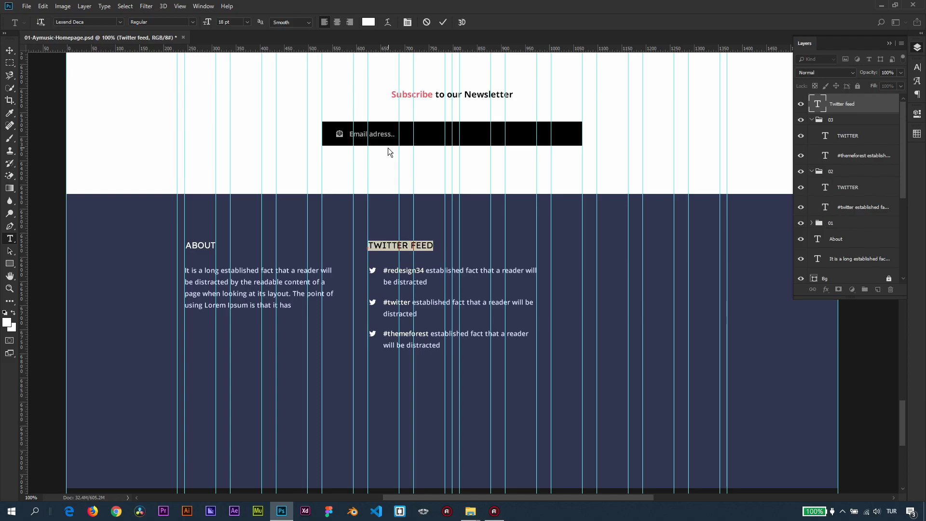
key("ctrl+Return")
key("v")
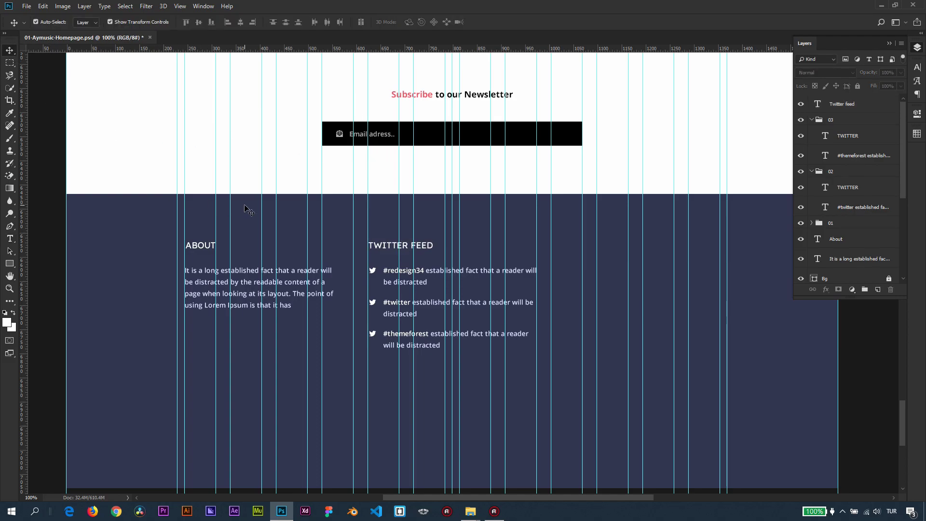
key("ctrl+semicolon")
key("ctrl+semicolon")
scroll(474, 208, "down", 1)
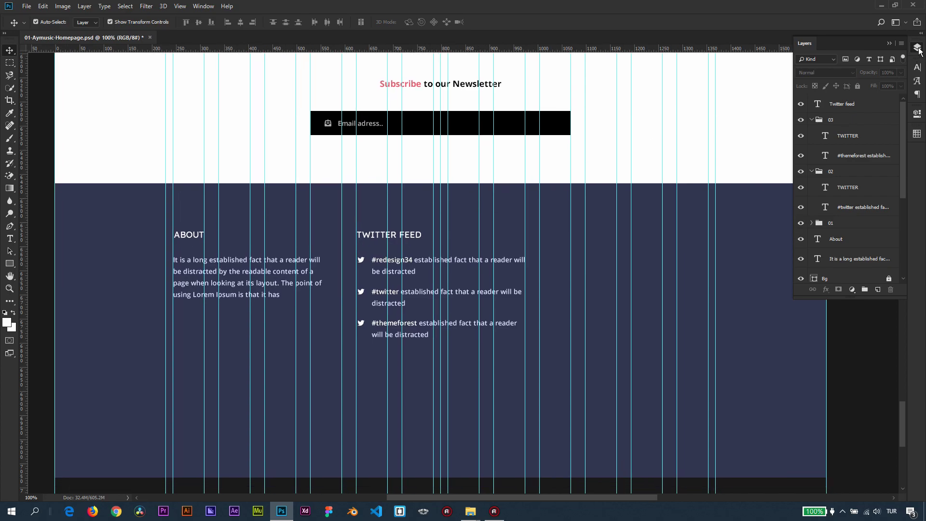
Collapse the three tweet entry groups and group them with the TWITTER FEED heading as "Twitter Feed"
left_click(842, 104)
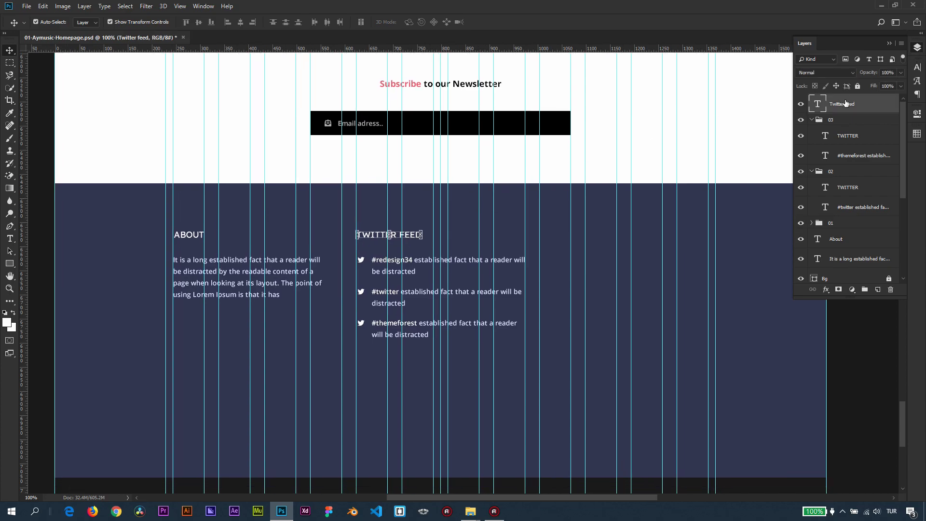
left_click(812, 119)
left_click(812, 131)
left_click(812, 145)
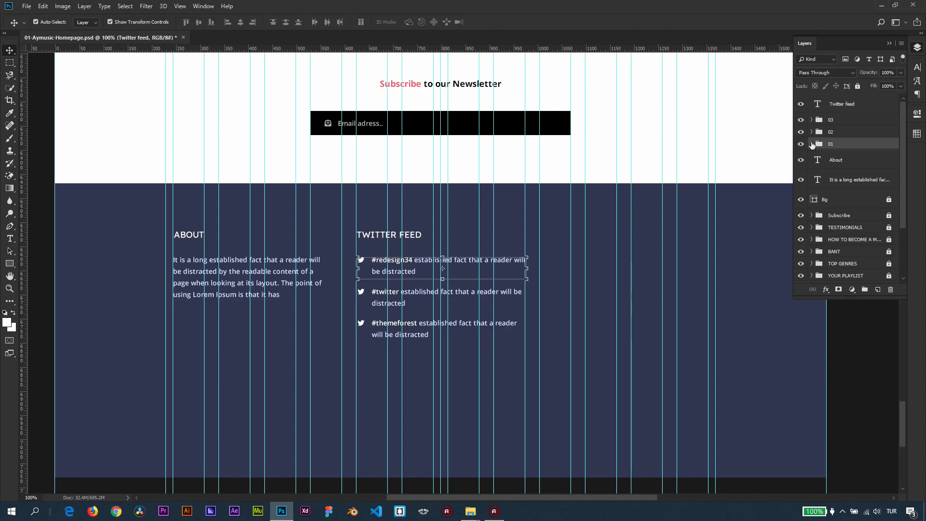
left_click(831, 109, "shift")
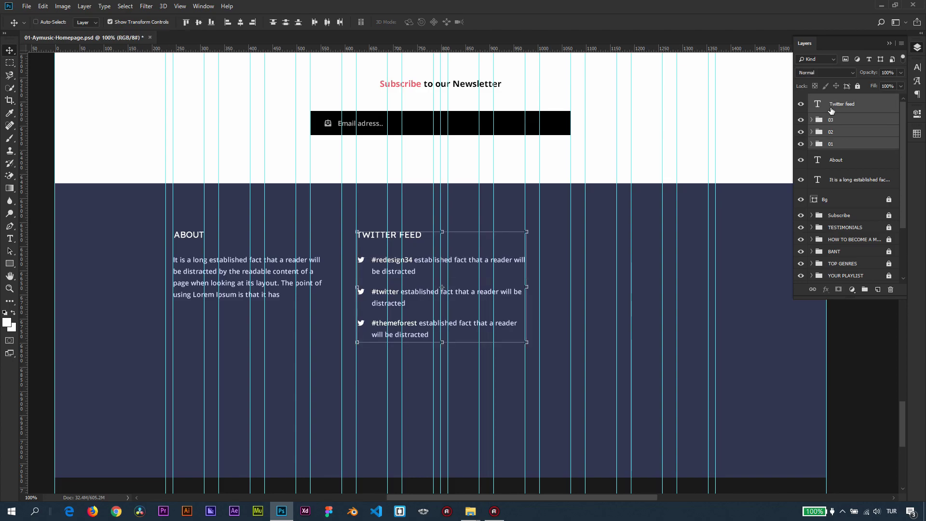
key("ctrl+g")
double_click(837, 100)
type("Twitter Feed")
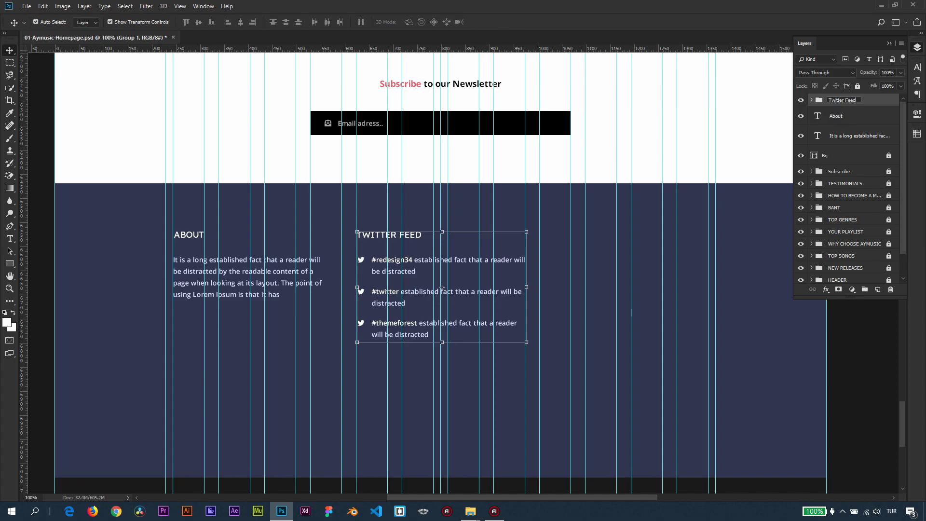
key("Return")
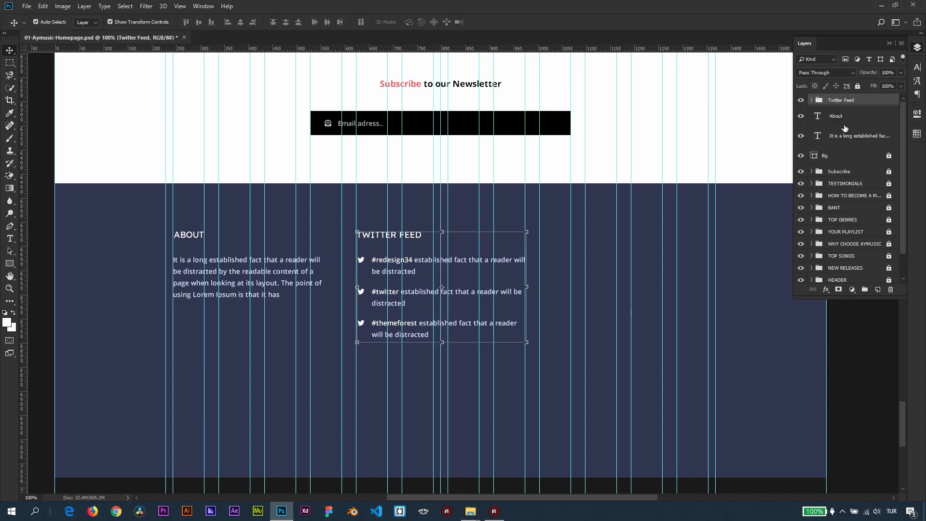
Group the ABOUT heading and its paragraph layer together under the name "About"
left_click(844, 124)
left_click(846, 138, "shift")
key("ctrl+g")
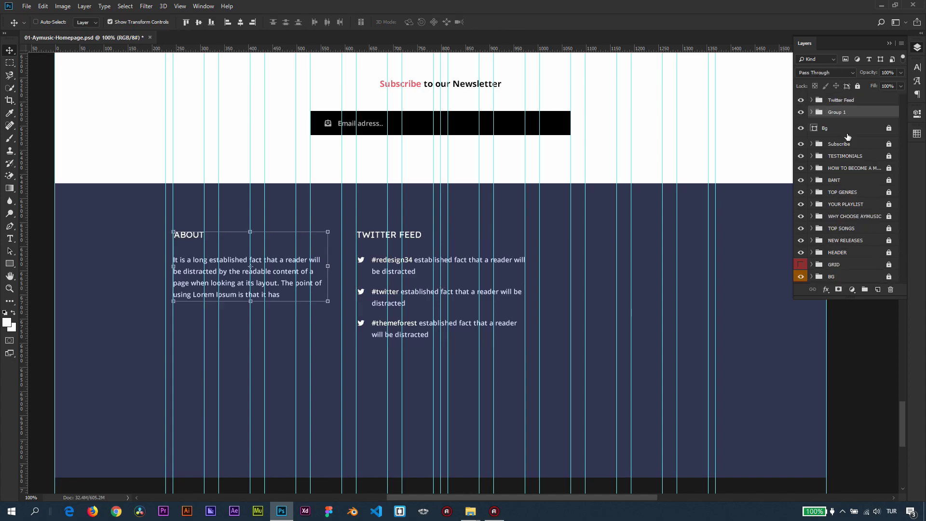
double_click(840, 112)
type("About")
key("Return")
Unlock the footer background layer, put it in its own group named "Bg", and collapse and lock that group
left_click(841, 131)
left_click(858, 86)
key("ctrl+g")
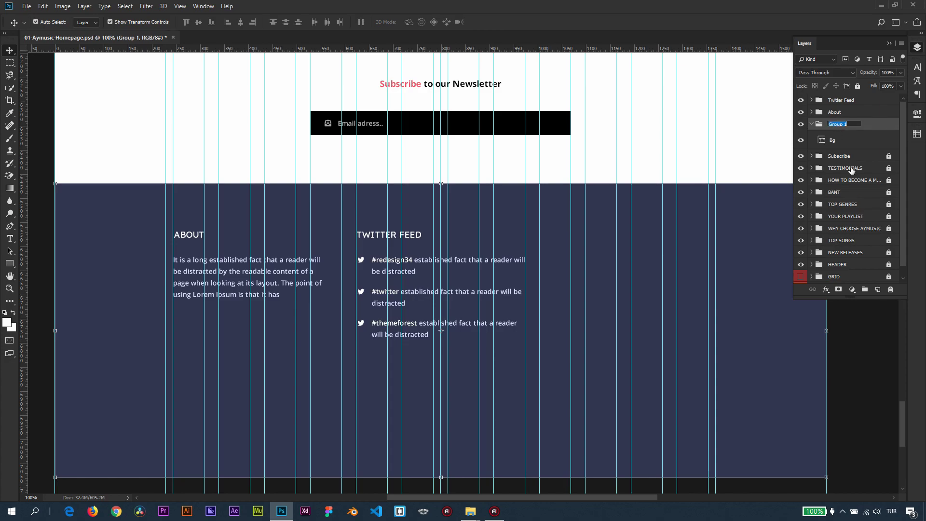
type("Bg")
key("Return")
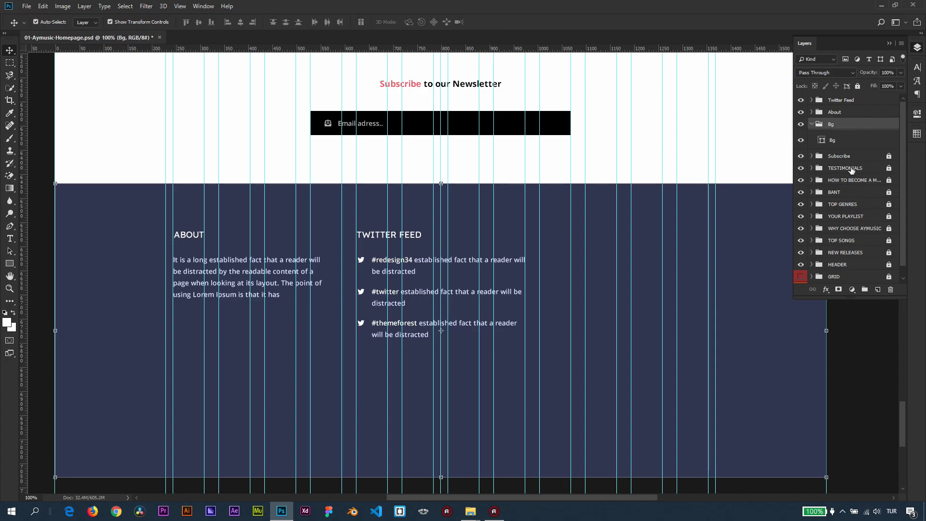
left_click(812, 125)
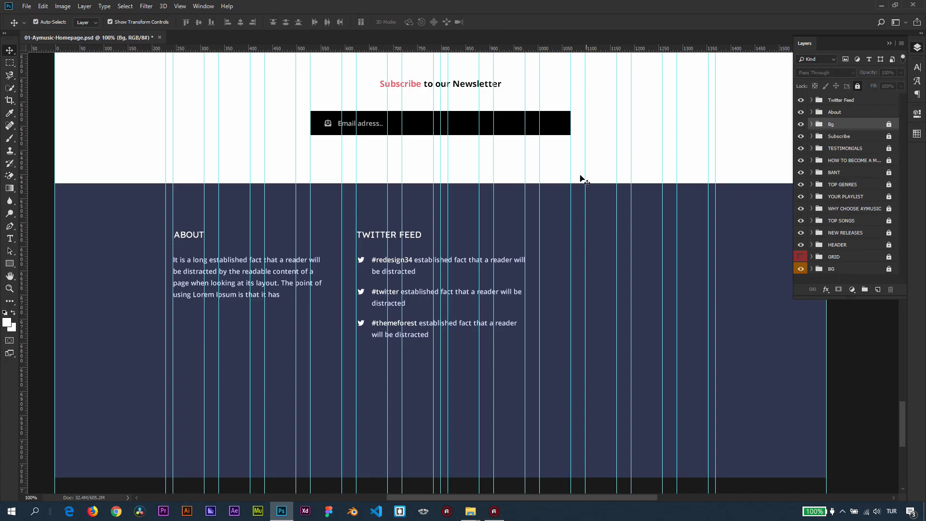
Duplicate the TWITTER FEED heading into the third footer column and place the copy's layer above the Twitter Feed group
scroll(497, 289, "down", 1)
key("ctrl+semicolon")
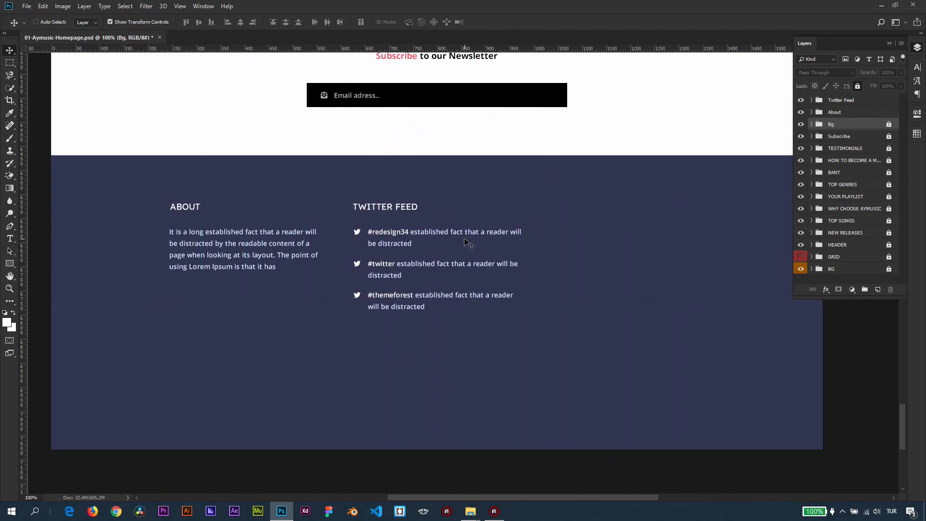
key("ctrl+semicolon")
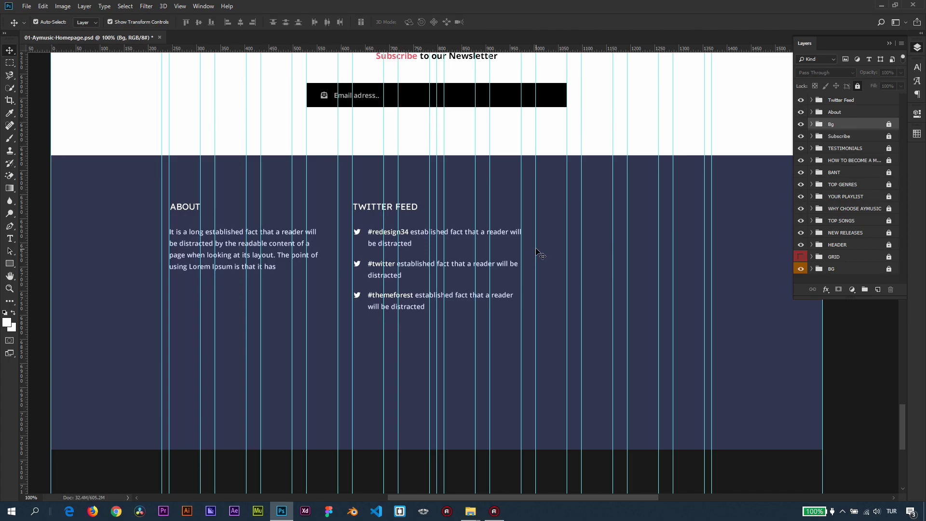
left_click(391, 209)
left_click_drag(368, 209, 552, 209)
left_click_drag(839, 118, 839, 94)
left_click(812, 120)
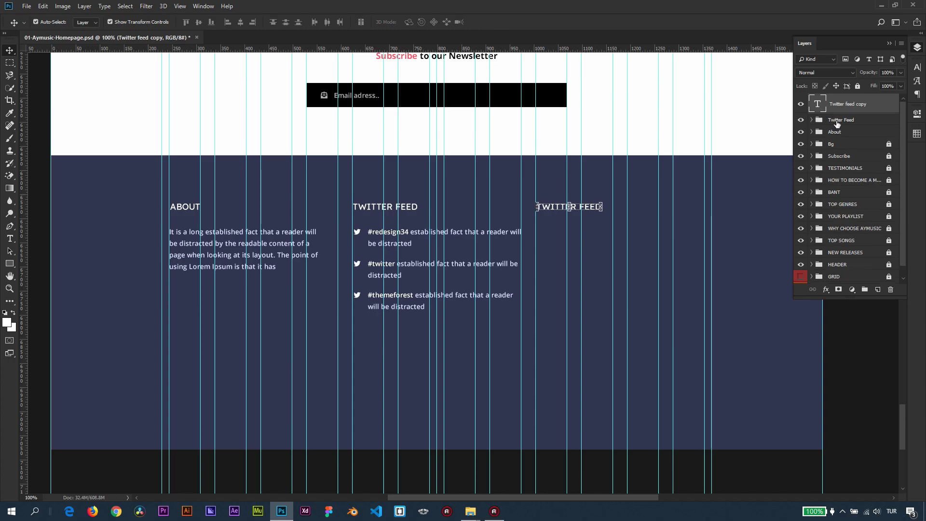
Replace the copied heading's text with GET IN TOUCH and nudge it left to line up with the column guide
key("t")
double_click(569, 207)
key("Left")
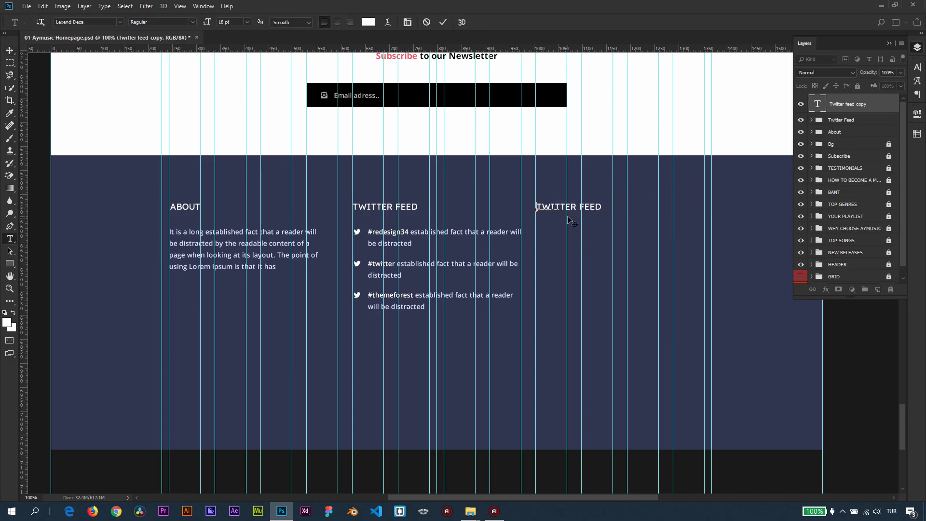
key("ctrl+a")
key("BackSpace")
key("ctrl+Return")
key("v")
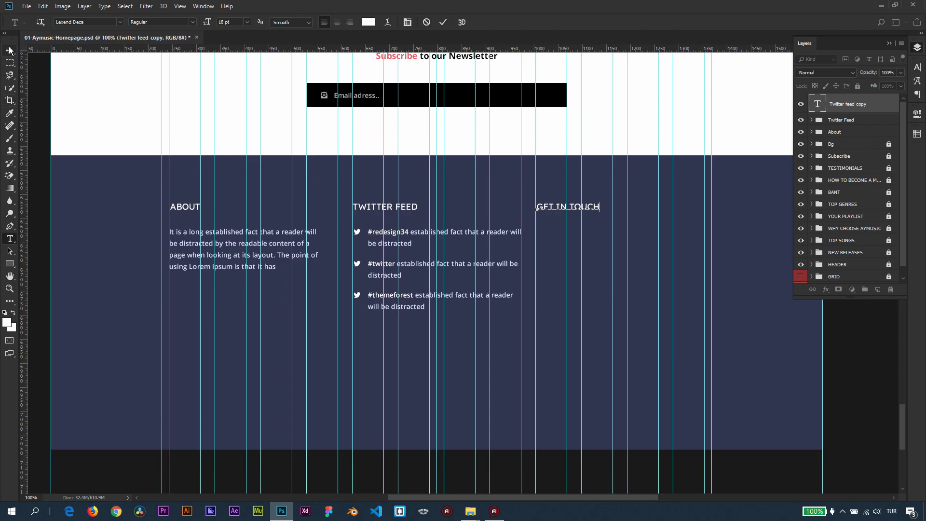
key("Left")
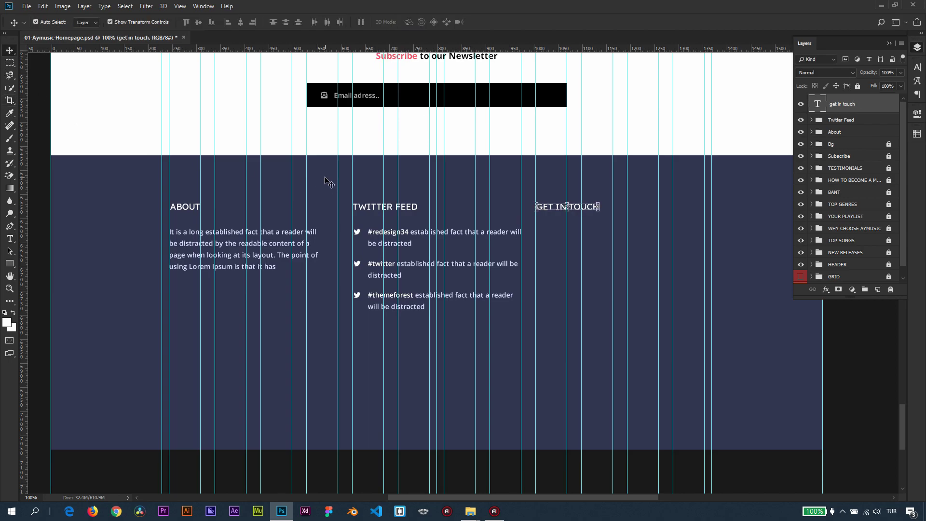
Draw a white rectangle about 350 px wide below GET IN TOUCH, set its height to 50 px, and check its edges
left_click(10, 263)
left_click_drag(537, 227, 703, 250)
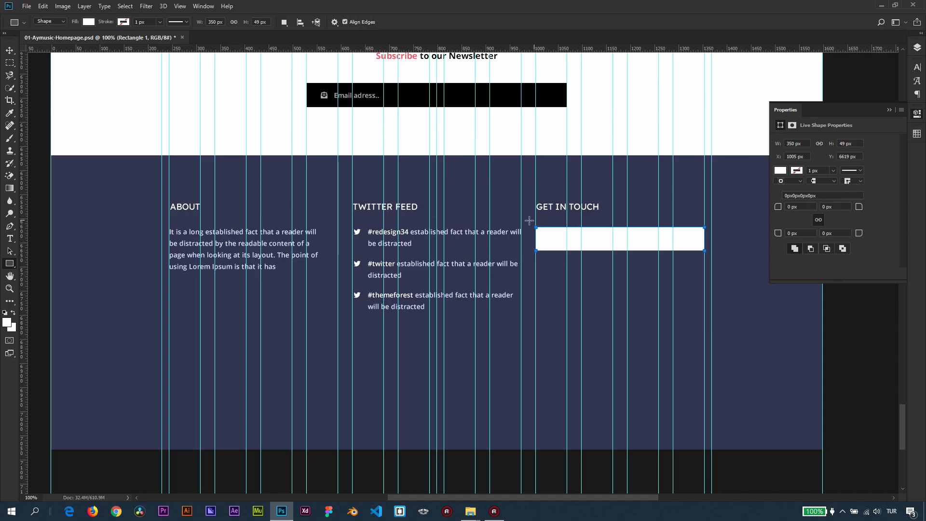
left_click(838, 144)
key("Up")
key("v")
key("z")
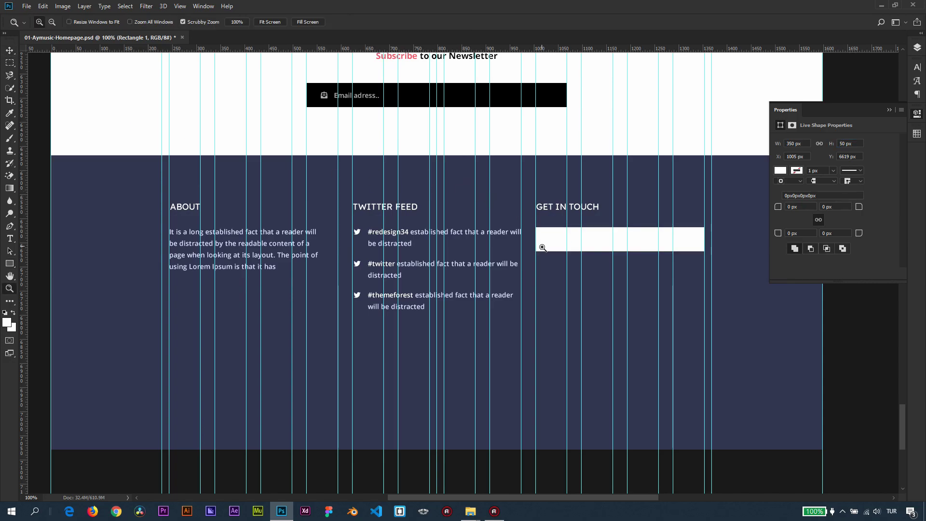
left_click_drag(539, 245, 589, 275)
left_click_drag(638, 252, 186, 255)
key("v")
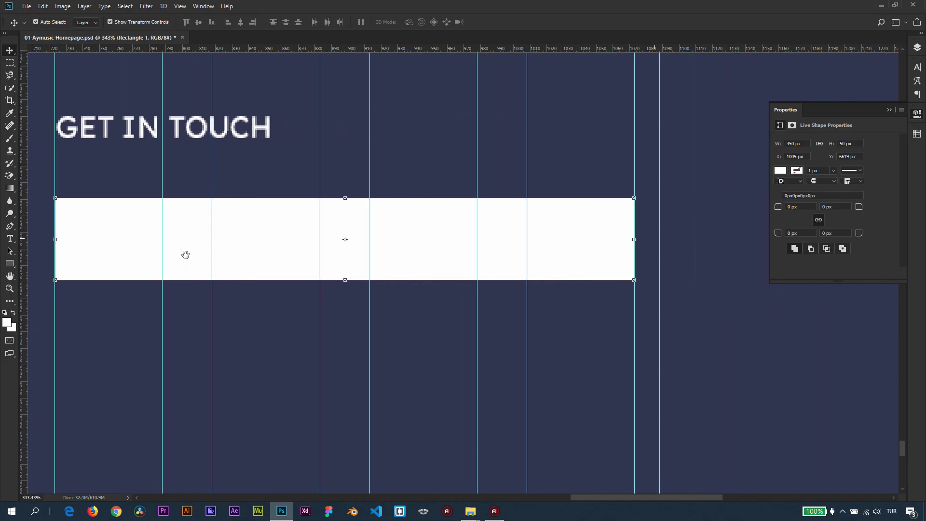
double_click(9, 289)
left_click_drag(372, 262, 513, 196)
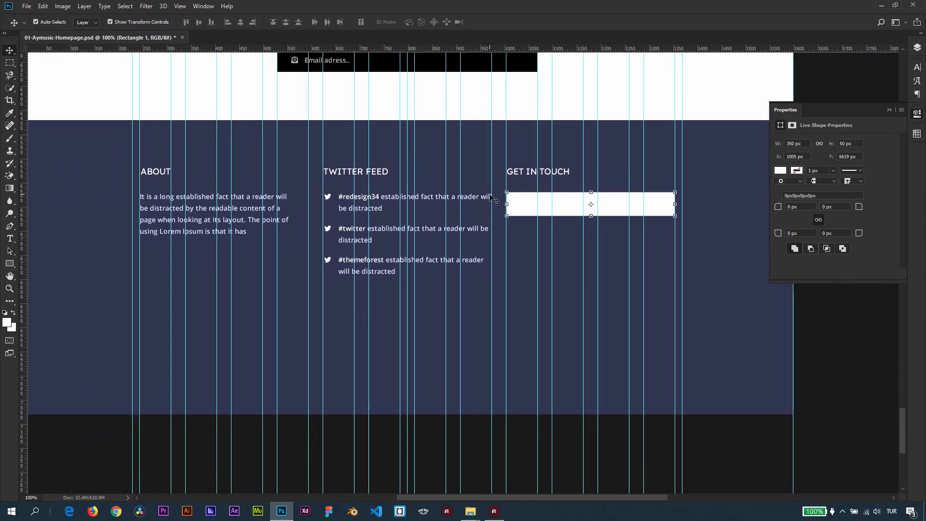
Add the text "Name" inside the white form field and color it light gray
left_click(10, 238)
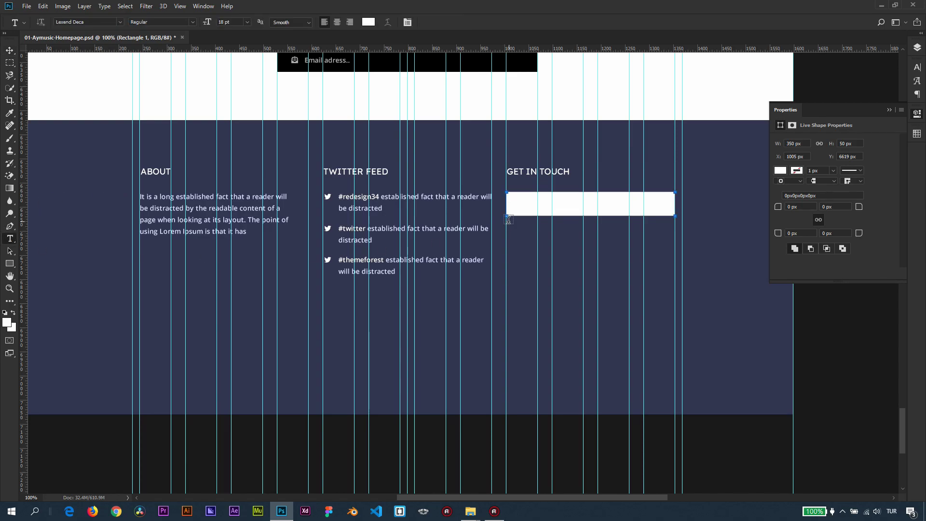
left_click(563, 251)
type("Name")
double_click(530, 203)
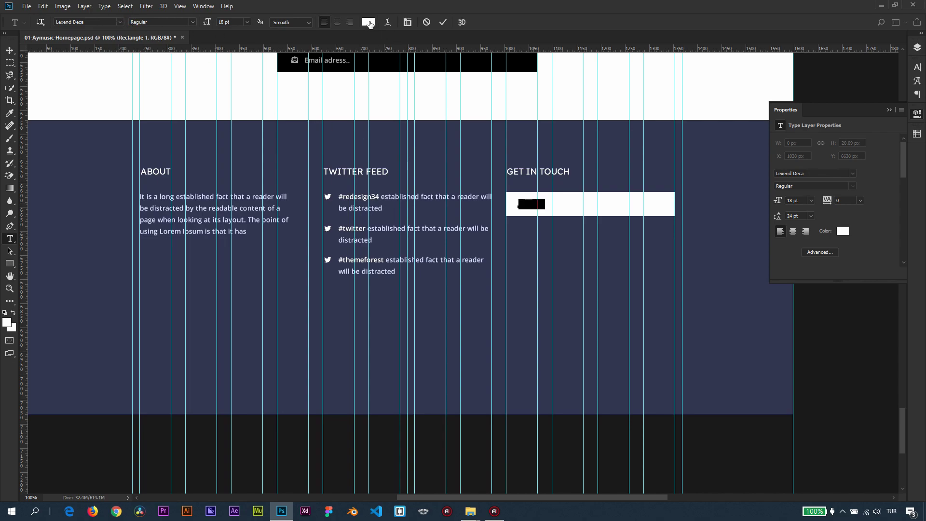
left_click(917, 134)
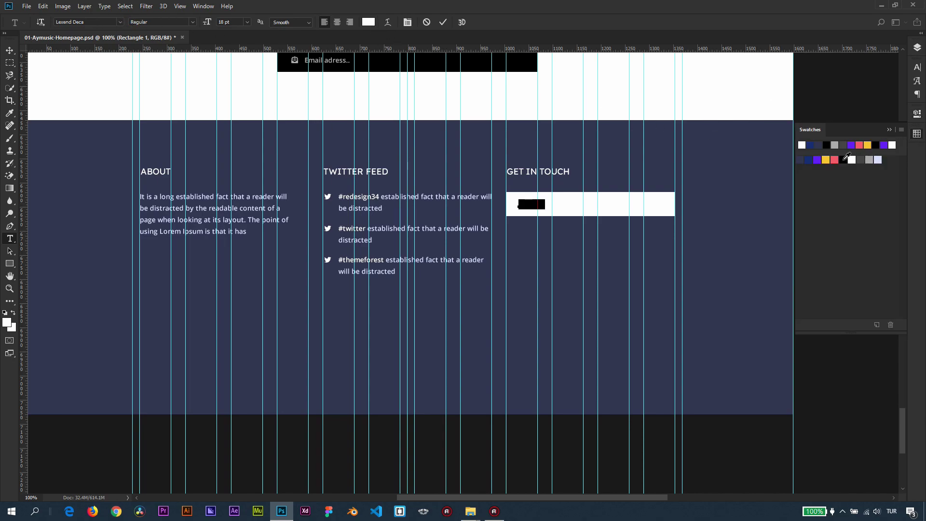
left_click(869, 159)
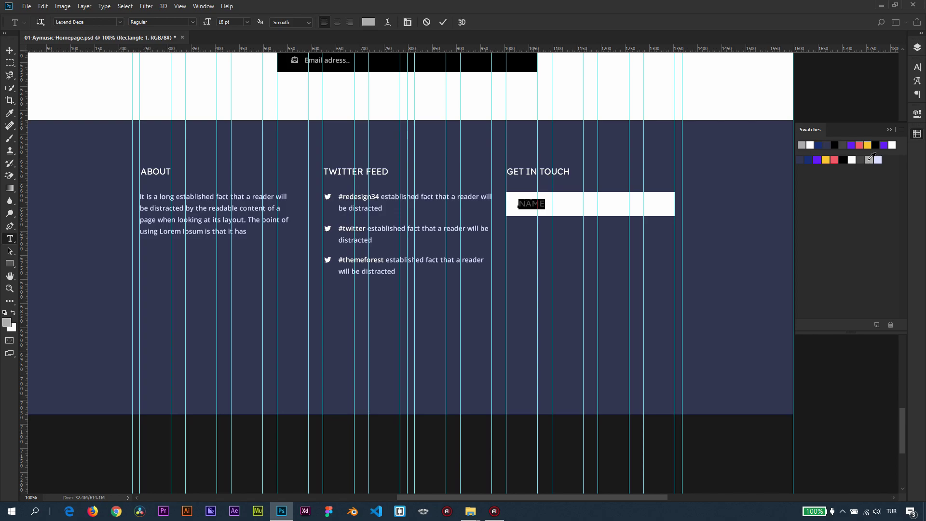
left_click(862, 160)
key("ctrl+z")
Set the Name text to Open Sans SemiBold at 14 pt
left_click(119, 22)
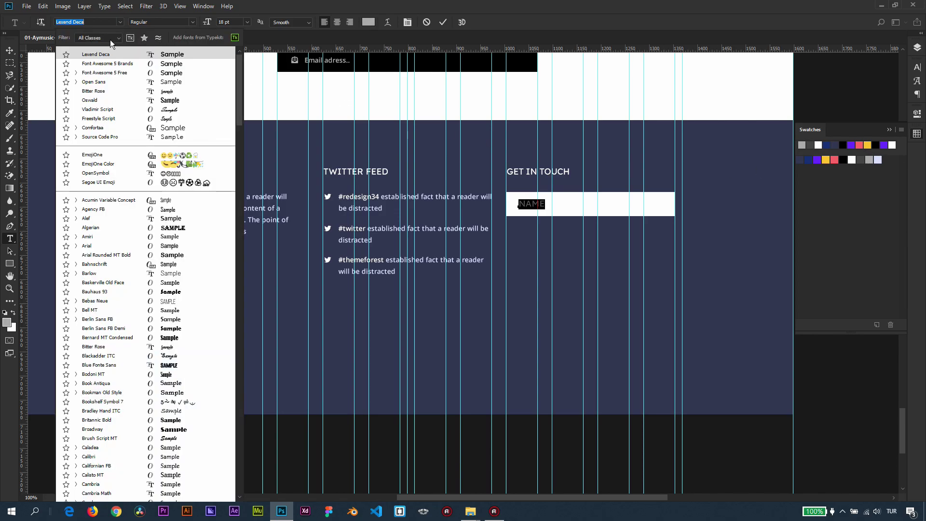
left_click(125, 37)
key("ctrl+z")
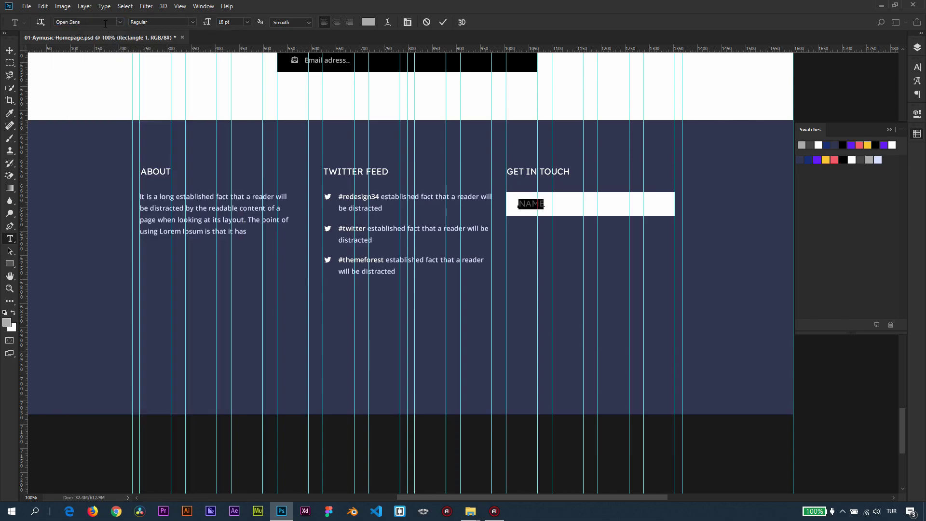
left_click(192, 22)
left_click(173, 62)
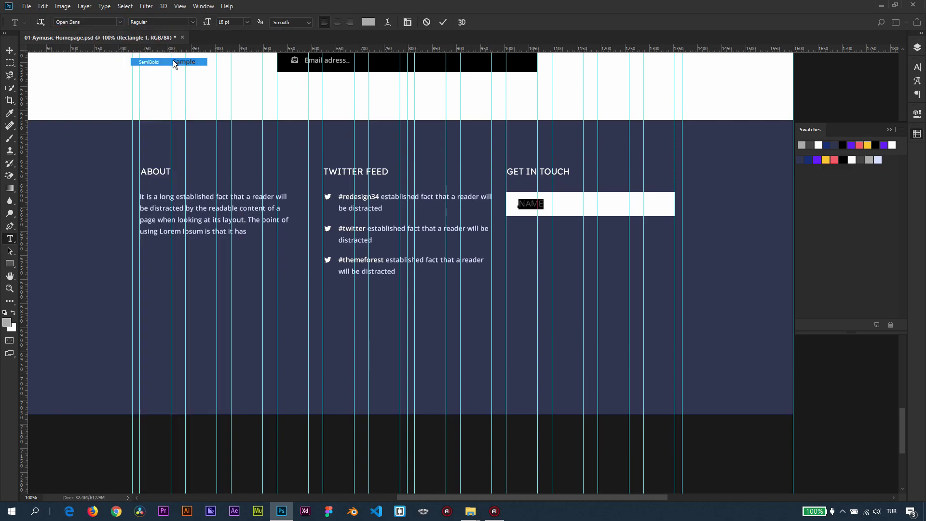
left_click(247, 22)
left_click(241, 87)
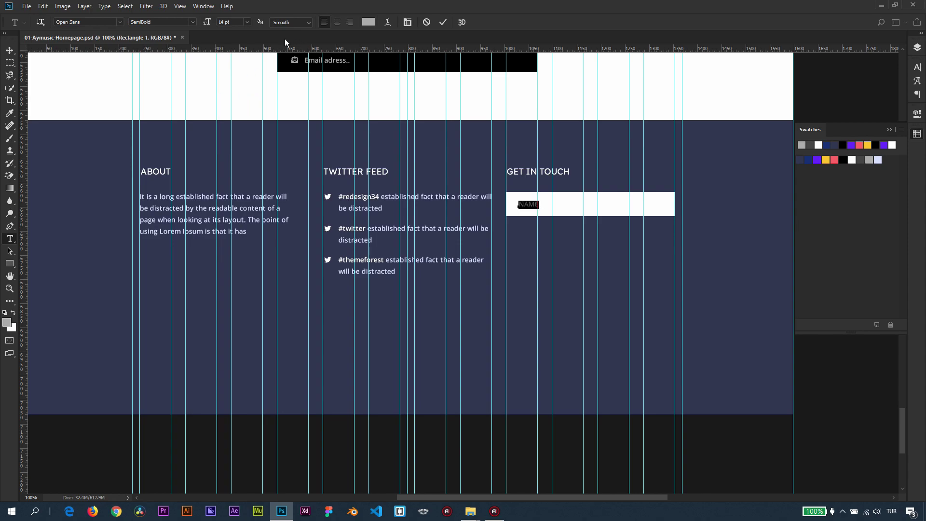
Turn off All Caps for the Name text and commit the text edit
left_click(917, 68)
left_click(837, 140)
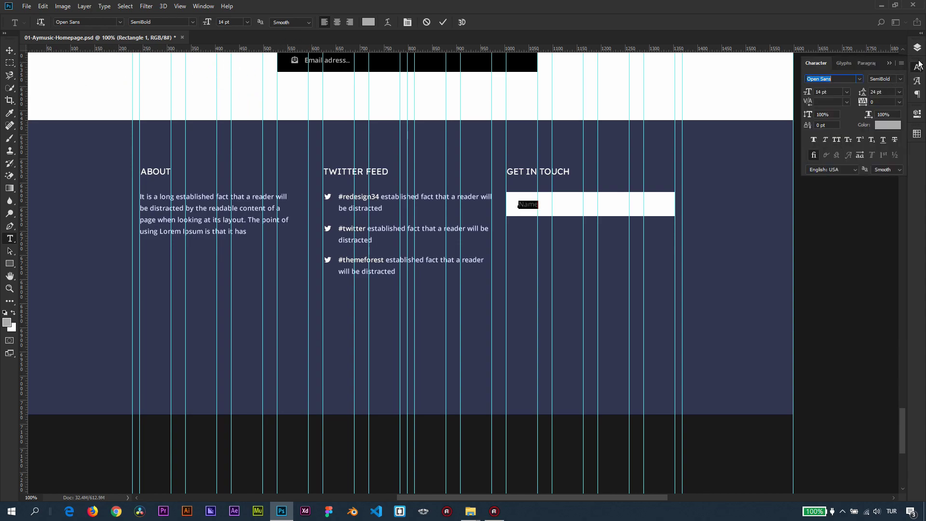
left_click(918, 67)
left_click(9, 51)
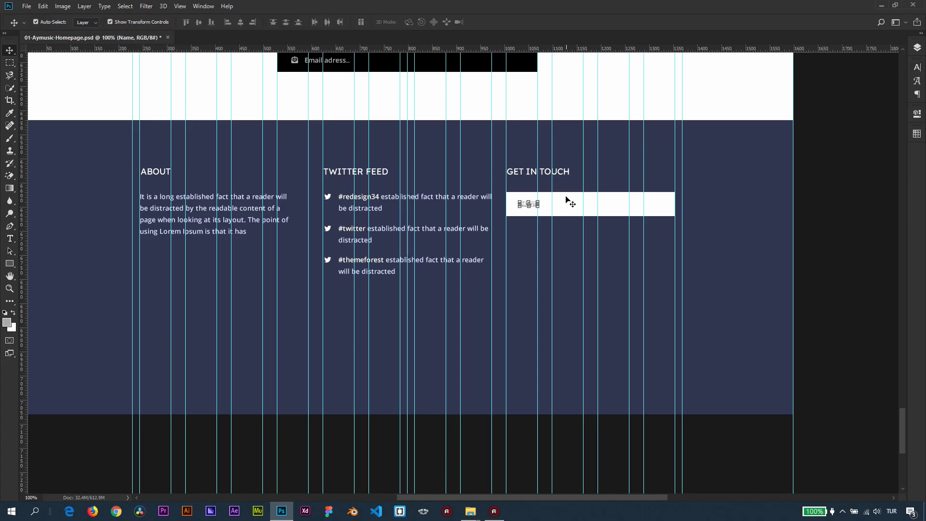
left_click(10, 239)
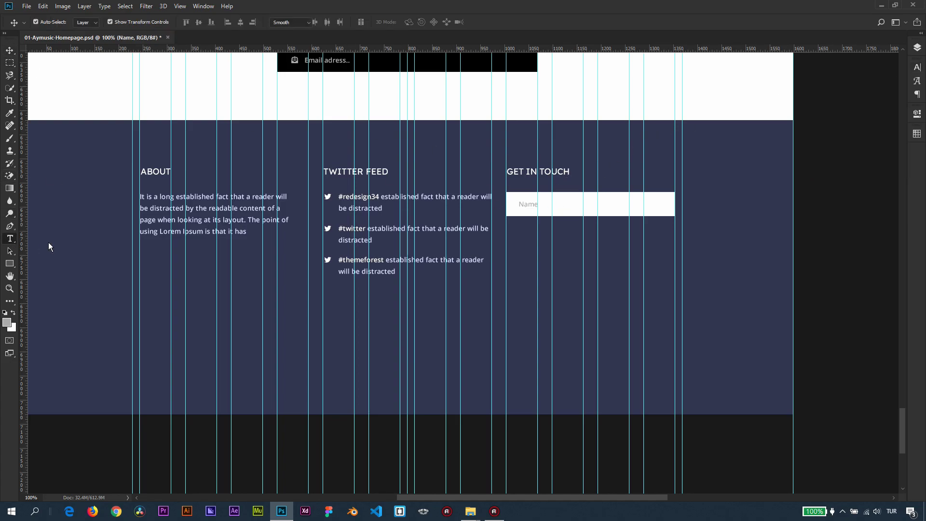
left_click(528, 204)
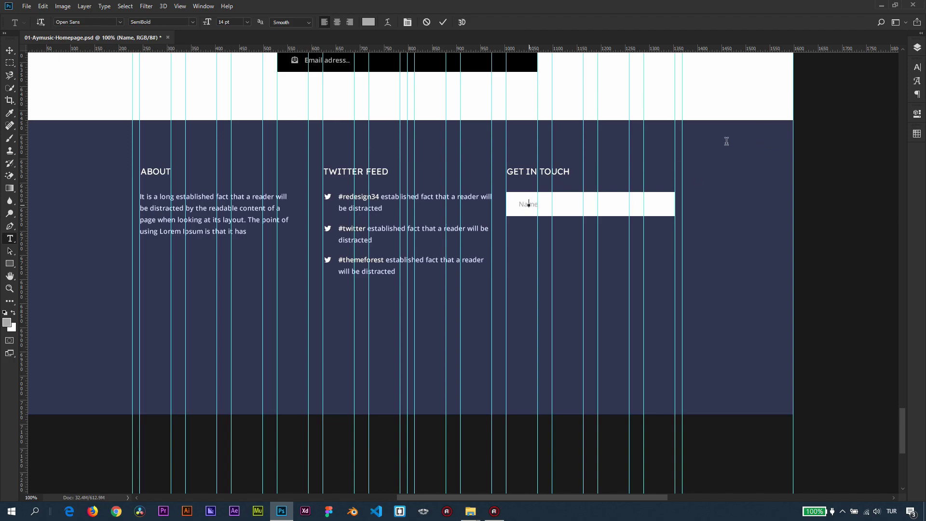
left_click(10, 50)
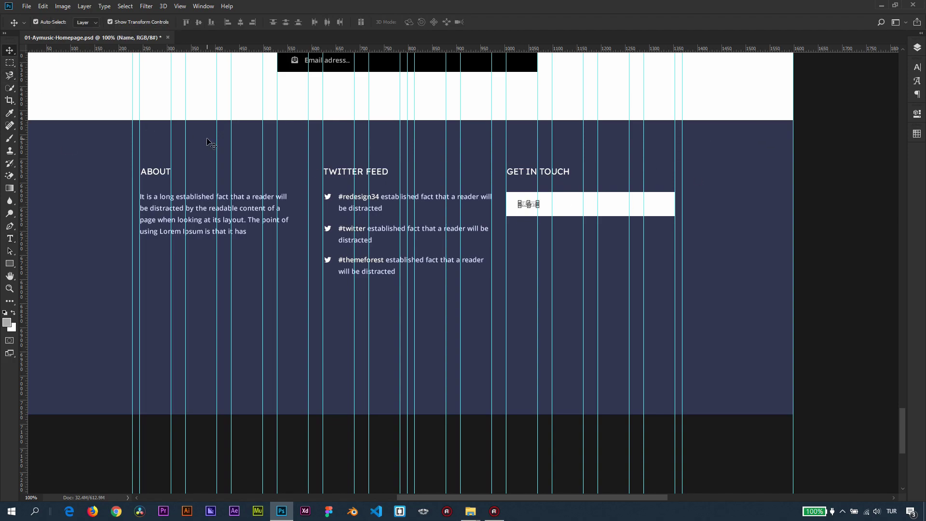
Recolor the Name placeholder text with the dark gray swatch
left_click(8, 240)
left_click(520, 203)
double_click(528, 204)
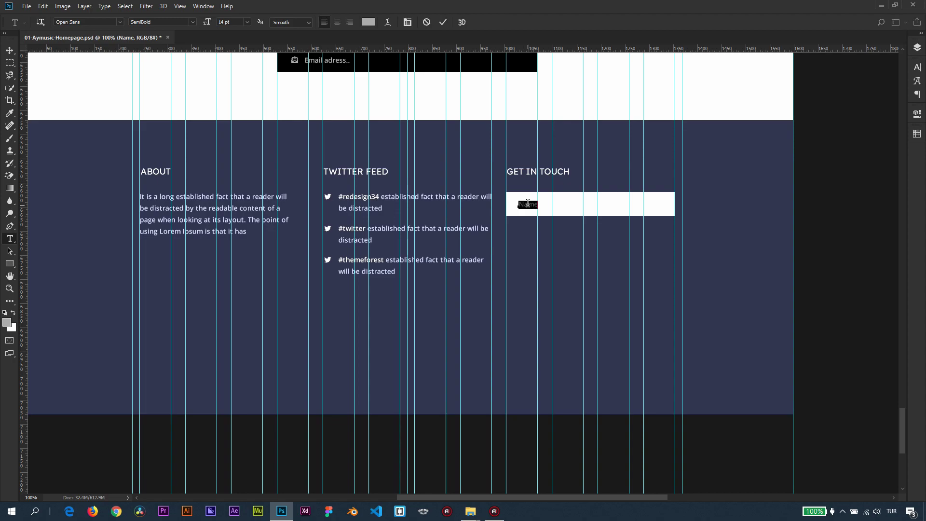
left_click(919, 134)
left_click(866, 157)
left_click(9, 50)
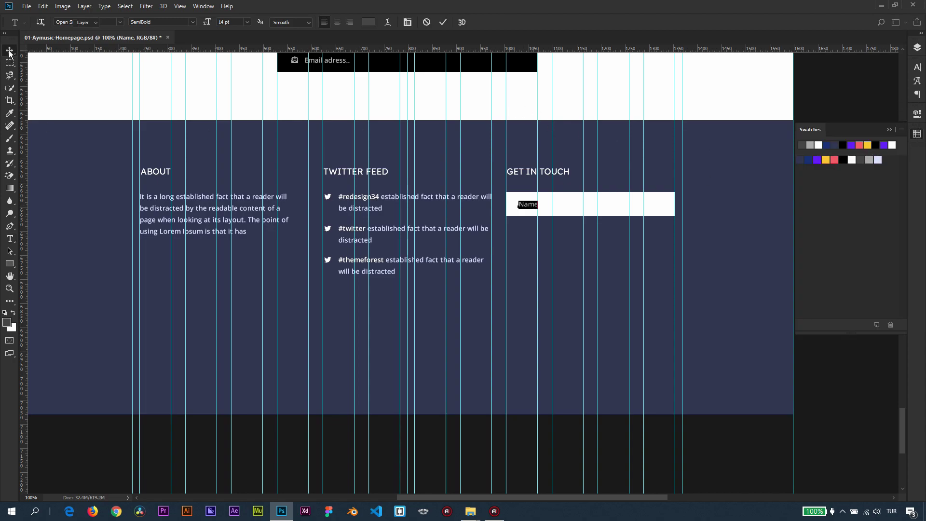
left_click(890, 129)
left_click_drag(625, 196, 627, 209)
key("ctrl+semicolon")
key("ctrl+semicolon")
key("ctrl+semicolon")
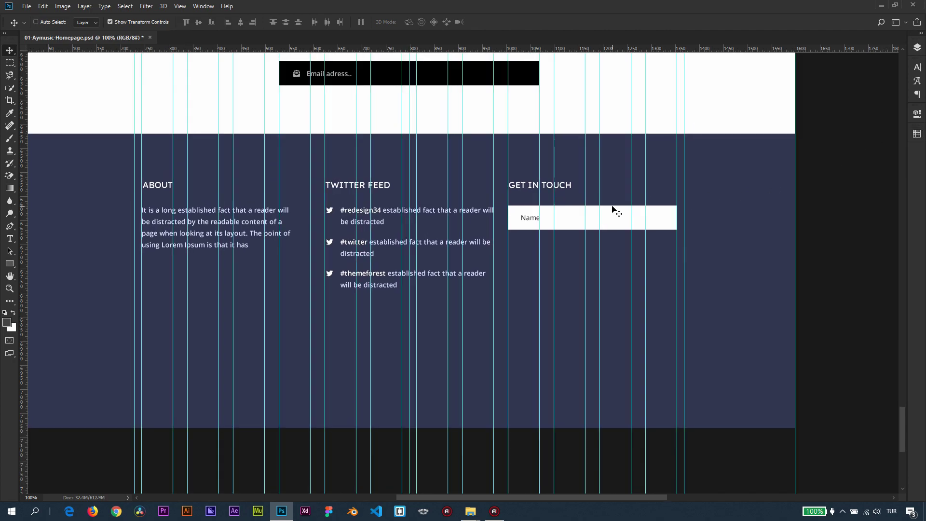
key("ctrl+semicolon")
left_click_drag(598, 219, 600, 195)
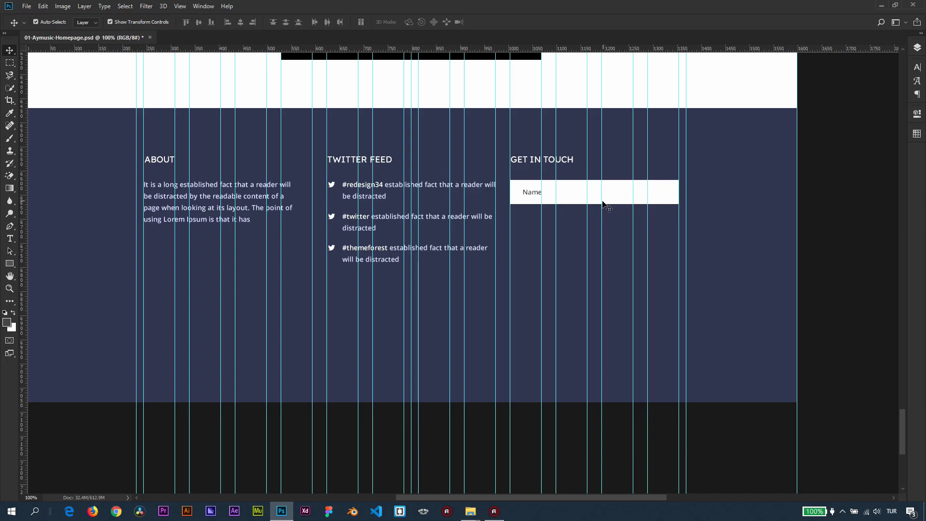
Group the Name text with its white field as "name input" and place the group beneath the get in touch text layer
left_click(542, 193)
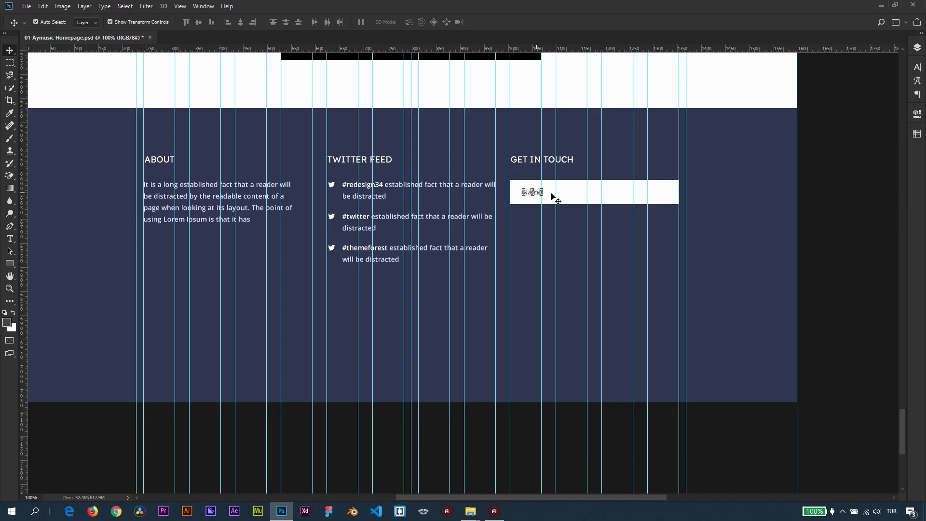
left_click(585, 196)
left_click(918, 47)
double_click(837, 100)
type("name input")
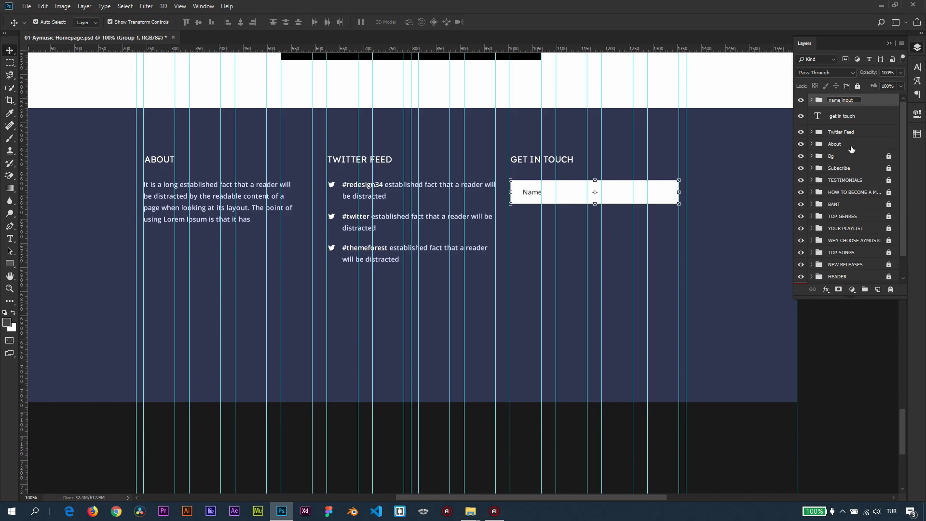
key("Return")
left_click_drag(845, 118, 848, 93)
Duplicate the name input group and place the copy just below the Name field with a small gap
left_click(836, 122)
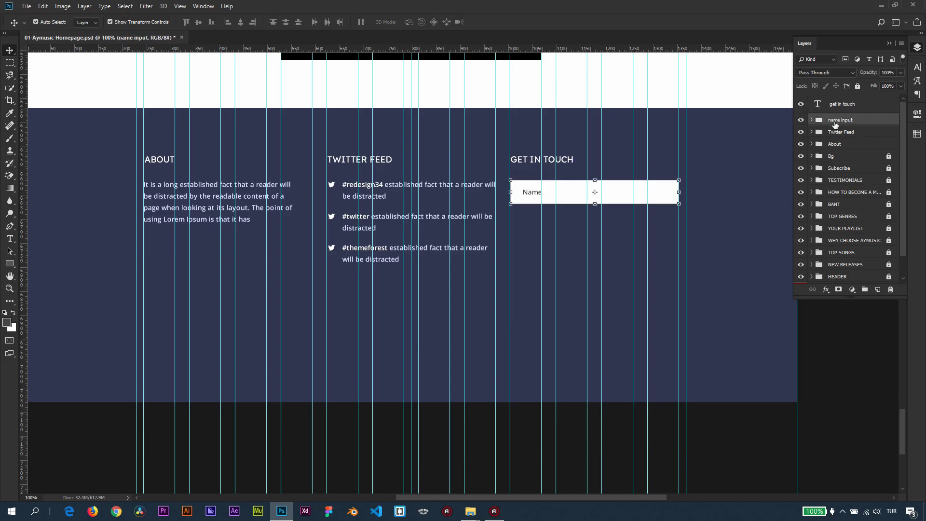
key("ctrl+j")
key("shift+Down")
key("shift+Down")
key("shift+Down")
key("shift+Down")
key("shift+Down")
key("shift+Down")
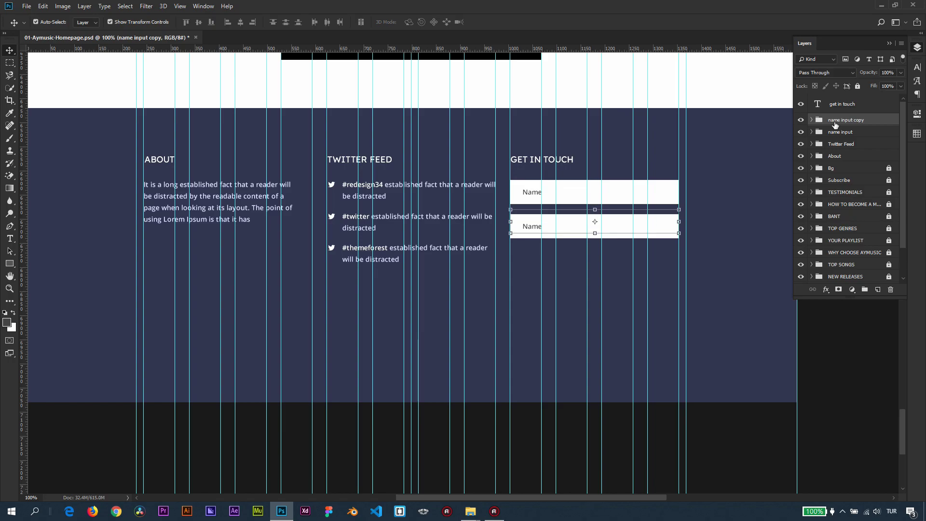
Replace the placeholder text in the duplicated field with "Email Adress"
key("t")
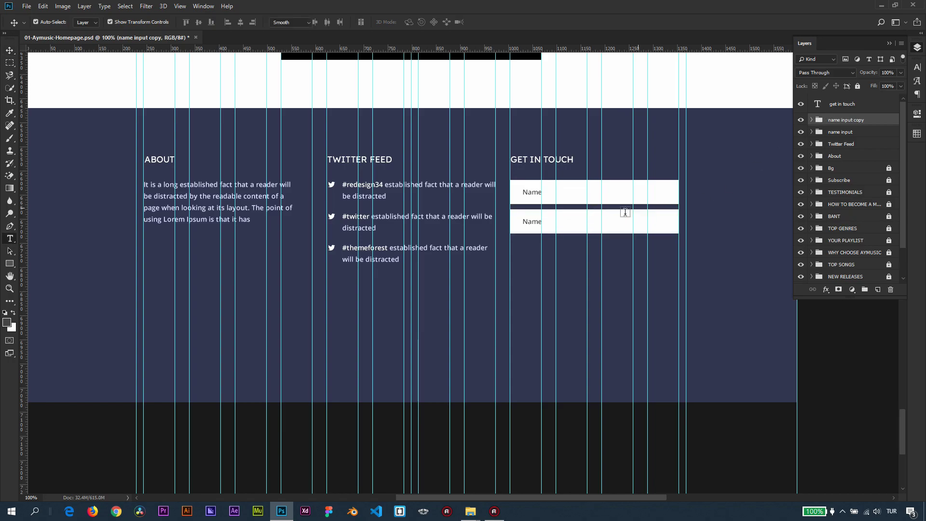
left_click(538, 222)
key("ctrl+a")
type("Email Addess")
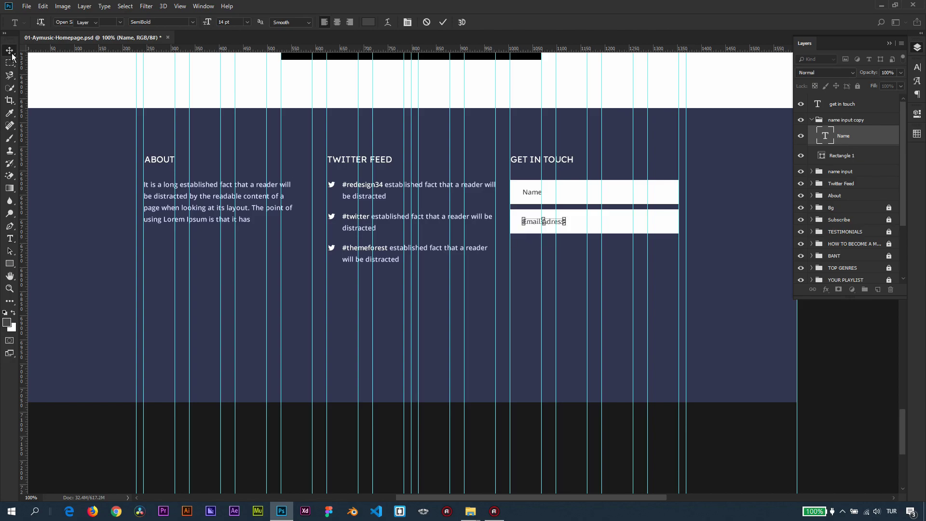
left_click(9, 50)
Rename the duplicated field's group as "email input" and collapse it
double_click(839, 121)
type("e")
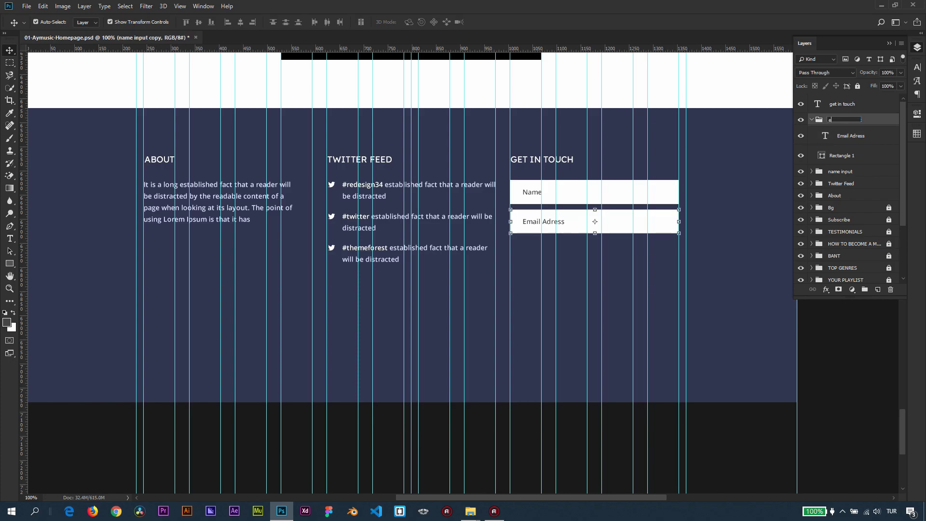
type("mail input")
key("Return")
left_click(813, 120)
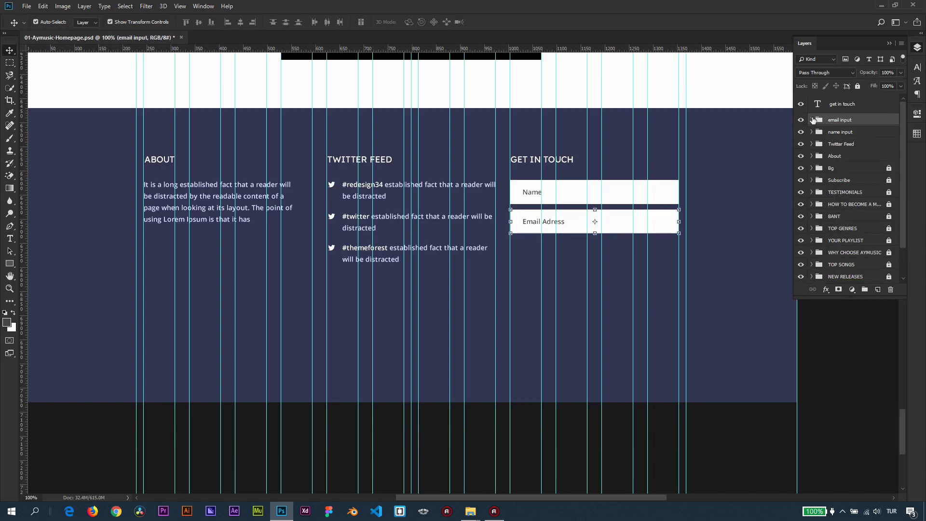
Duplicate the email input group and place the copy just below the Email Adress field with the same small gap
key("alt+shift+Down")
key("alt+shift+Down")
key("alt+shift+Down")
key("alt+shift+Down")
key("alt+shift+Down")
key("alt+shift+Down")
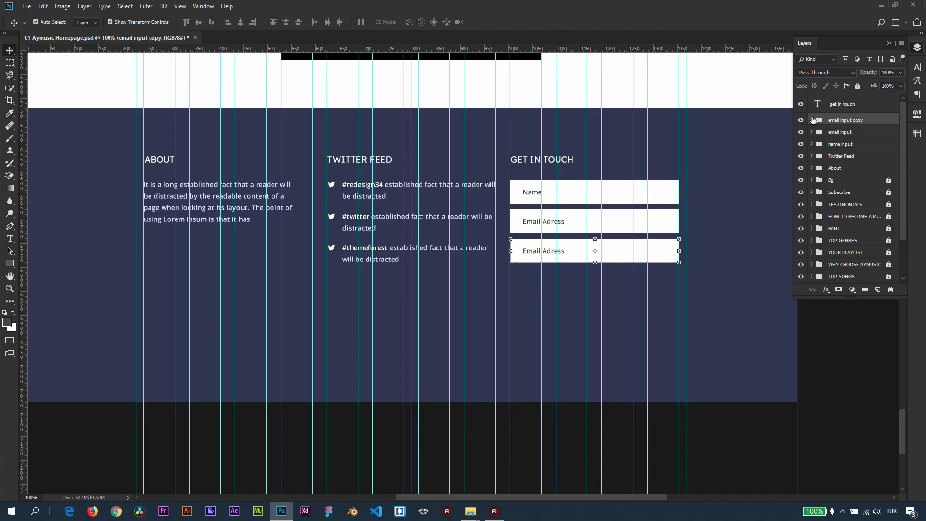
Stretch the third field's white rectangle downward to 236% of its height
left_click(658, 289)
left_click(612, 258)
left_click_drag(596, 262, 597, 295)
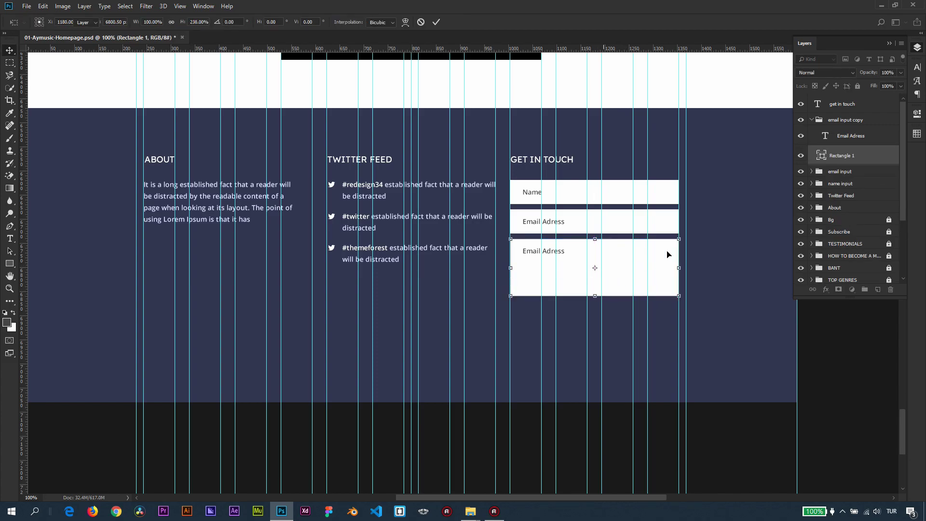
key("Return")
Collapse the tall third field's group and rename it "Message"
left_click(815, 122)
left_click(812, 119)
double_click(847, 120)
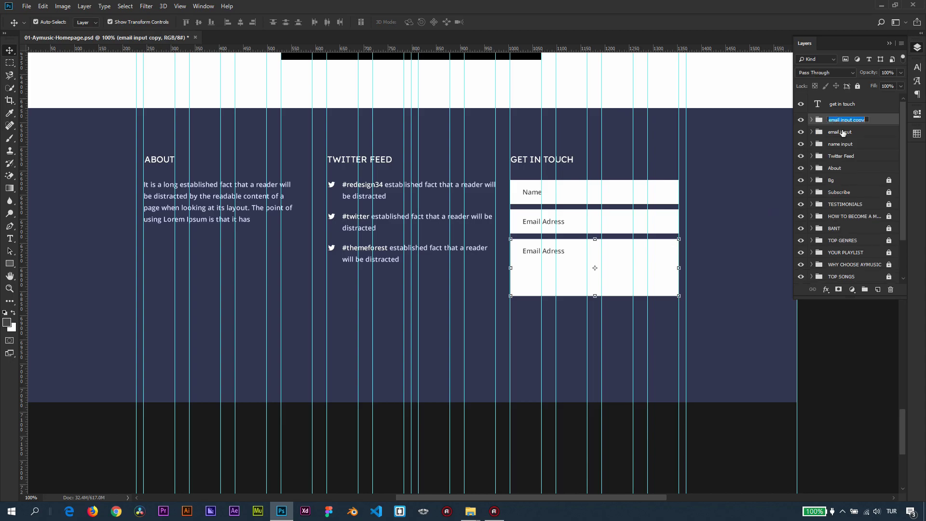
type("Message")
key("Return")
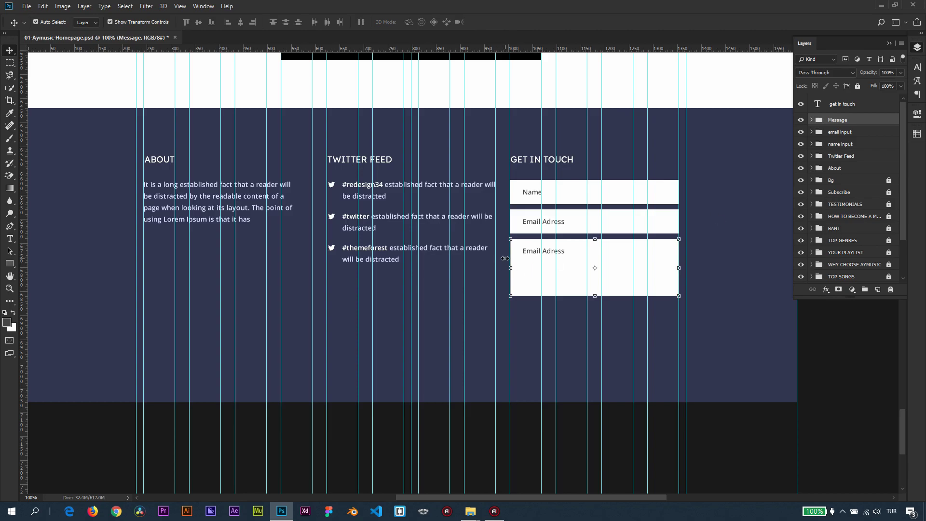
Replace the placeholder text in the tall third field with "Message"
key("t")
left_click(552, 253)
double_click(553, 251)
left_click(554, 251)
double_click(555, 251)
left_click(532, 251)
left_click_drag(524, 251, 591, 254)
type("E")
type("Message")
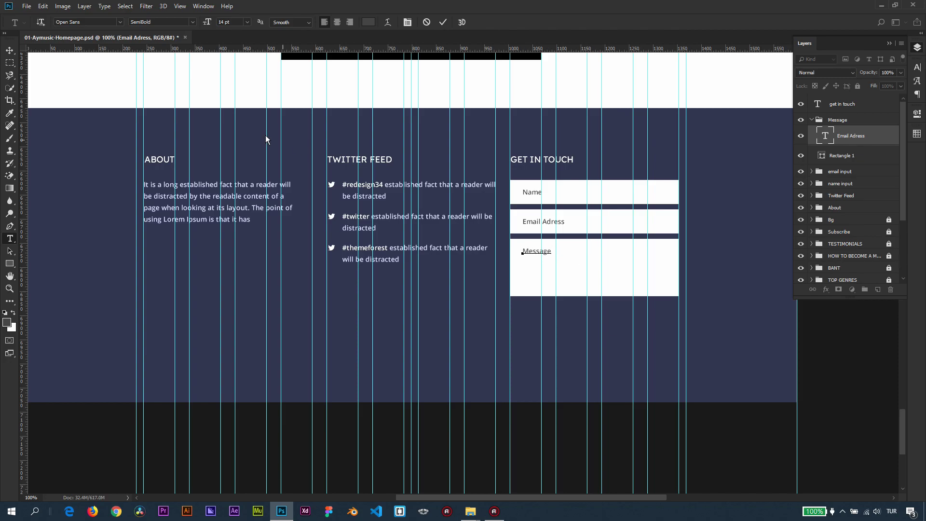
left_click(10, 50)
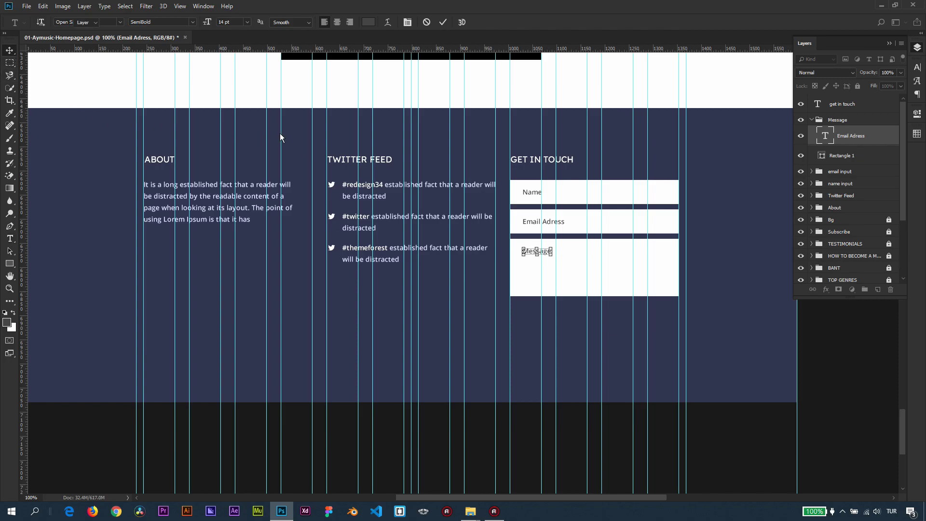
Collapse the Message group and rename it "Message input"
left_click(819, 119)
left_click(812, 120)
double_click(840, 119)
type("input")
key("Return")
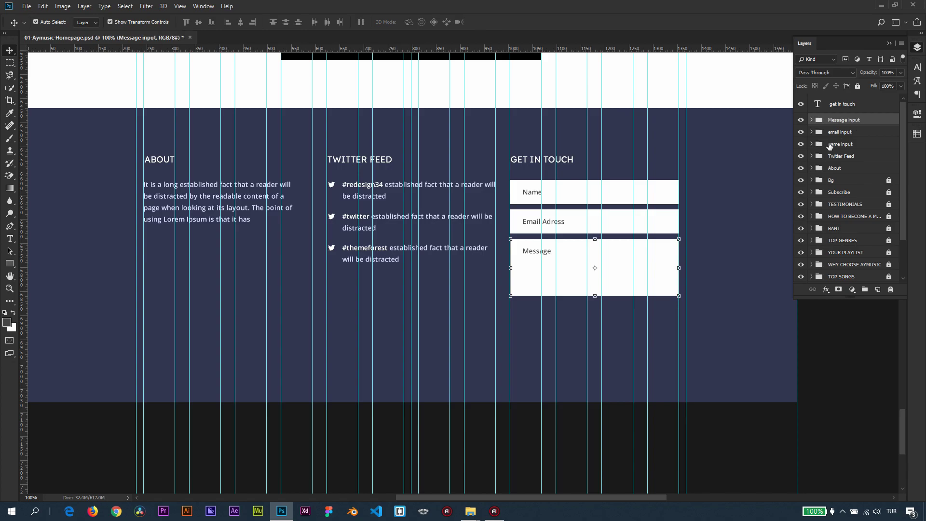
Duplicate the name input group and place the copy just below the Message field with a matching small gap
left_click(838, 144)
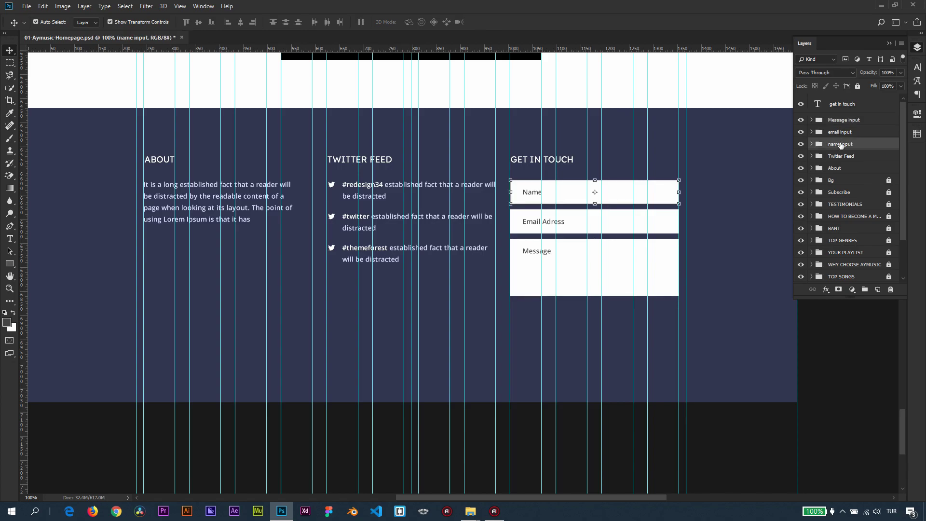
key("ctrl+j")
key("shift+Down")
key("shift+Down")
key("shift+Down")
key("shift+Down")
key("shift+Down")
key("shift+Down")
key("shift+Down")
key("shift+Down")
key("shift+Down")
key("shift+Down")
key("shift+Down")
key("shift+Down")
key("shift+Down")
key("shift+Down")
key("shift+Down")
key("shift+Down")
key("shift+Down")
key("shift+Down")
key("shift+Down")
key("shift+Down")
key("shift+Down")
key("shift+Down")
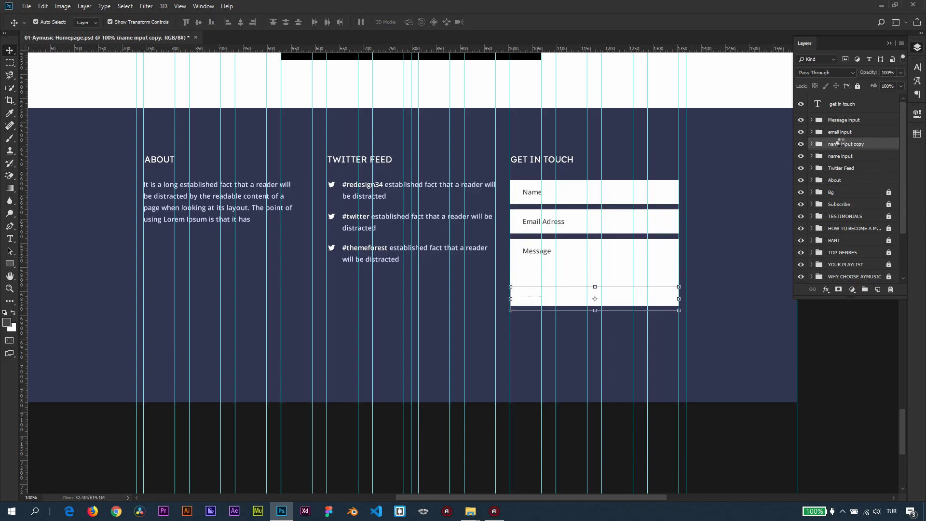
key("shift+Down")
key("shift+Down")
key("shift+Down")
key("shift+Up")
Narrow the lowest field's white rectangle from its right edge to 27.14% width for a button shape
left_click(648, 309)
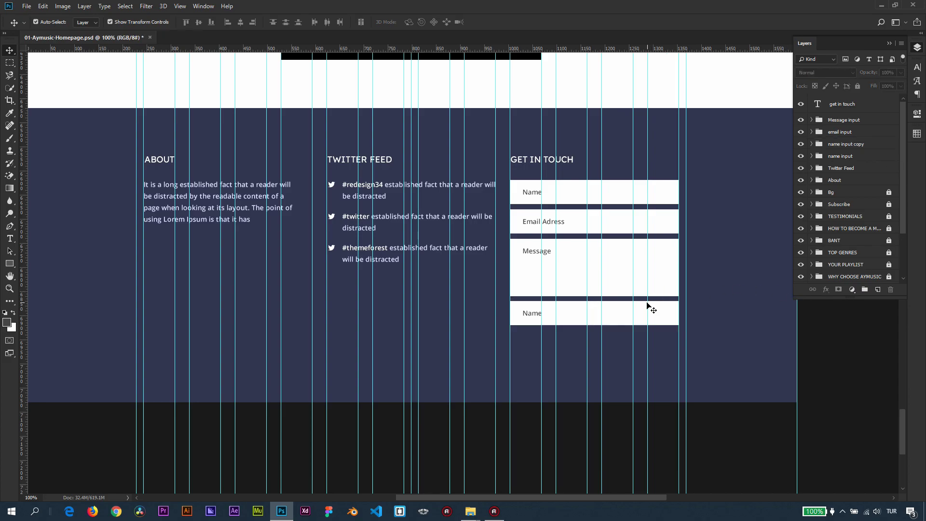
left_click_drag(649, 313, 558, 319)
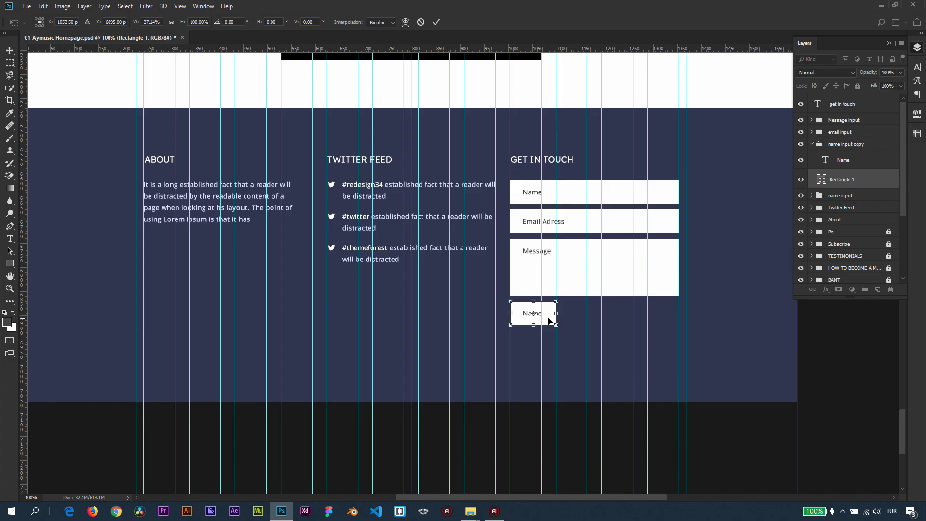
key("Return")
key("t")
left_click(527, 314)
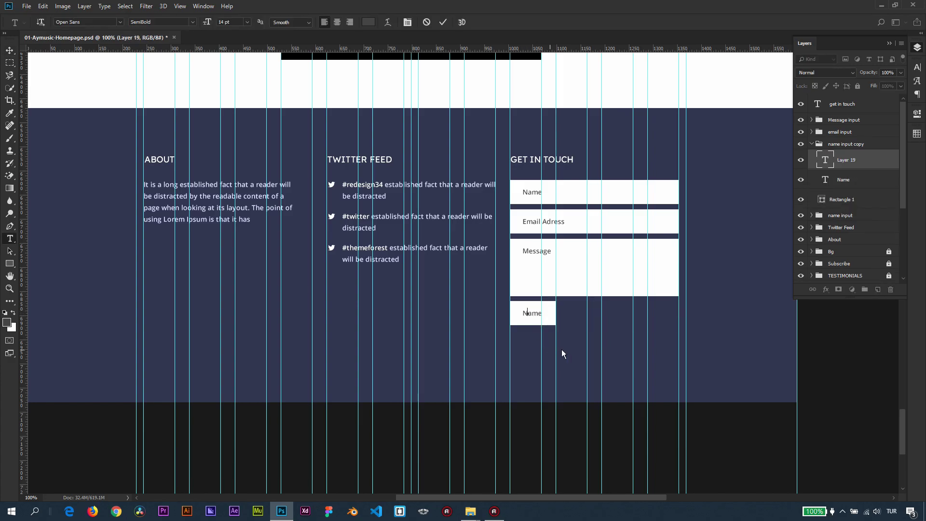
left_click(10, 50)
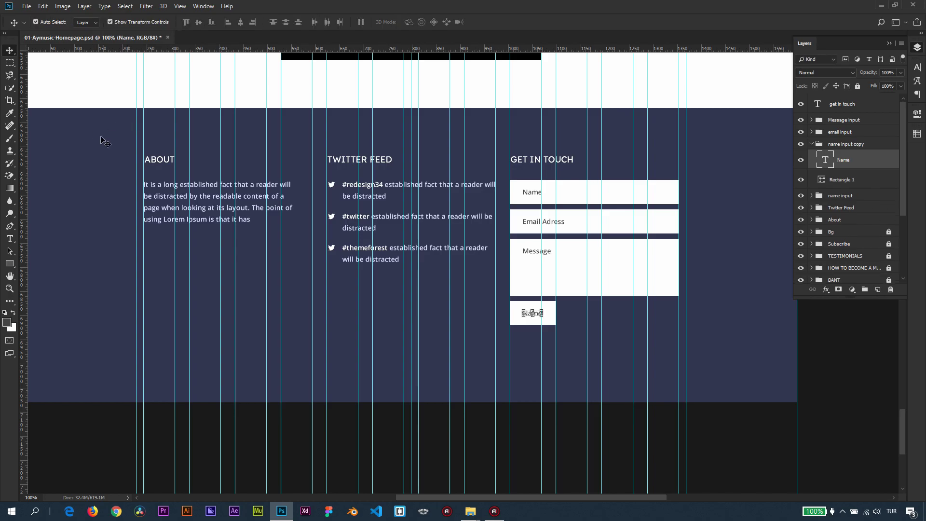
Replace the Name text on the small button with "Submit"
left_click(9, 238)
double_click(527, 314)
type("Submit")
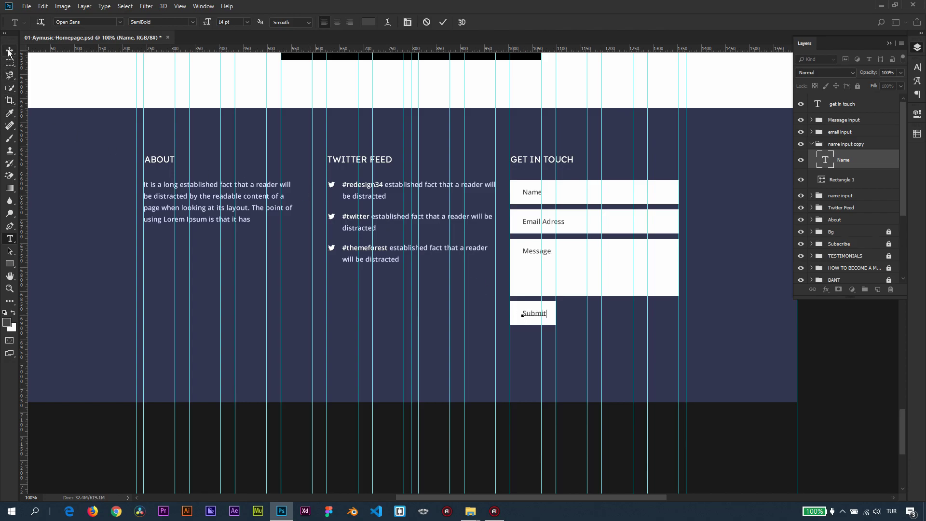
left_click(10, 49)
Remove the Submit button rectangle's fill and give it a 1 px yellow stroke
left_click(550, 322)
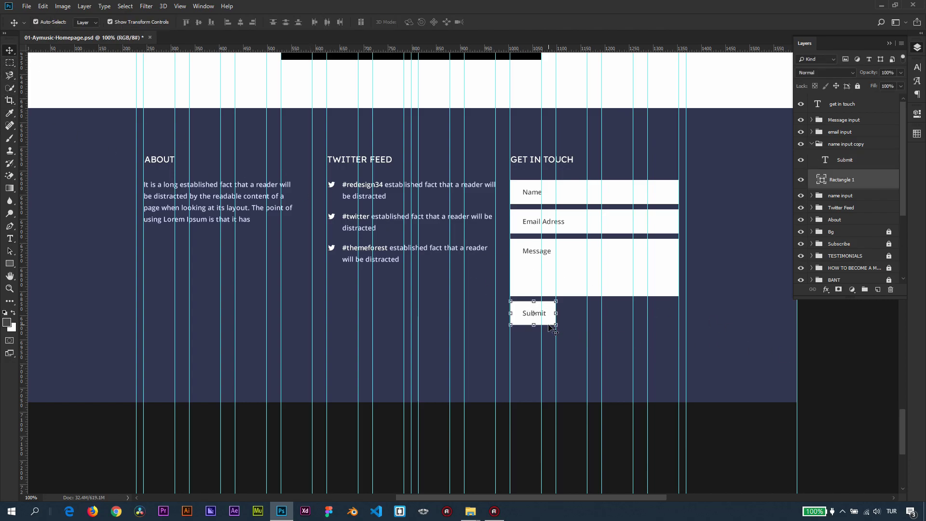
left_click(10, 264)
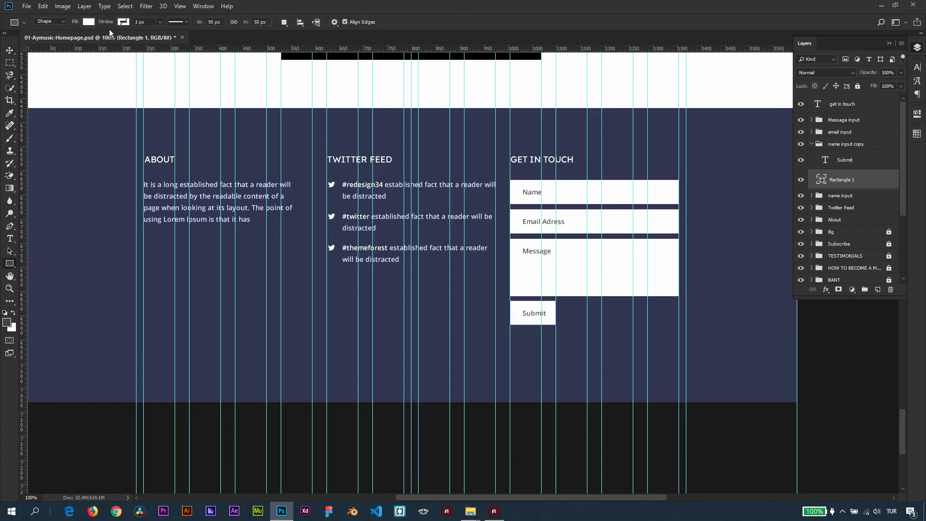
left_click(89, 22)
left_click(47, 40)
left_click(124, 22)
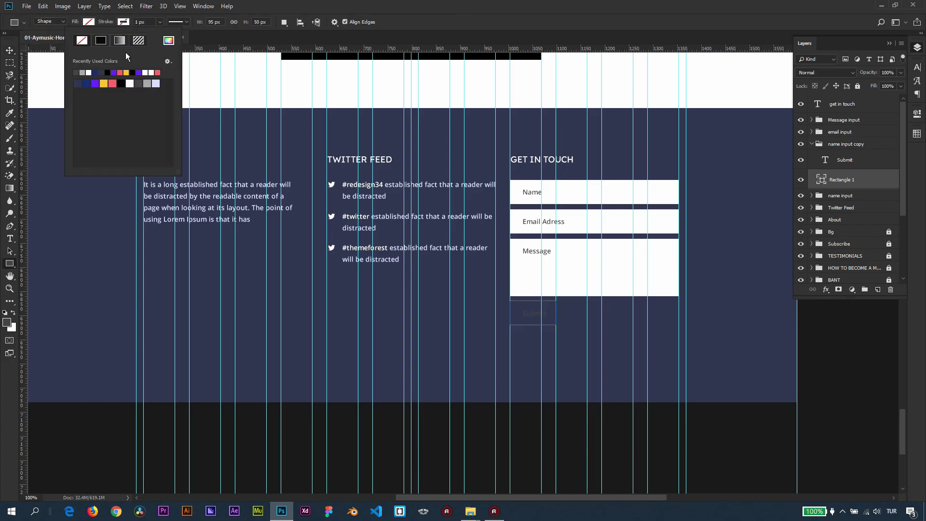
left_click(103, 84)
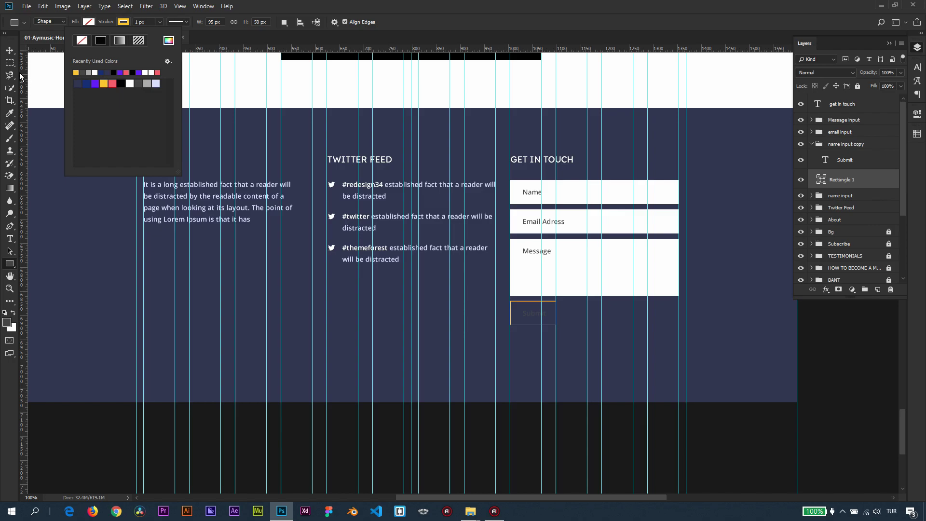
left_click(9, 51)
key("ctrl+h")
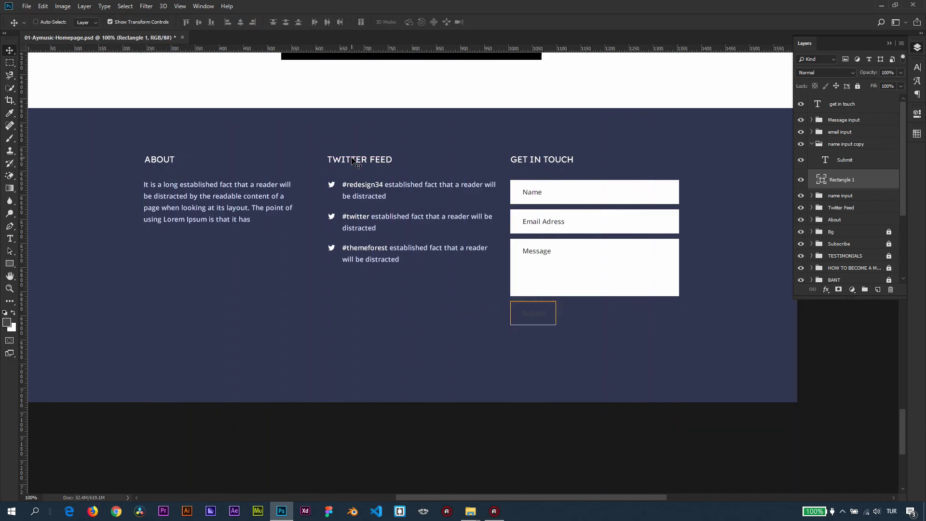
key("ctrl+h")
Recolor the Submit text with the yellow swatch to match the button's outline
key("t")
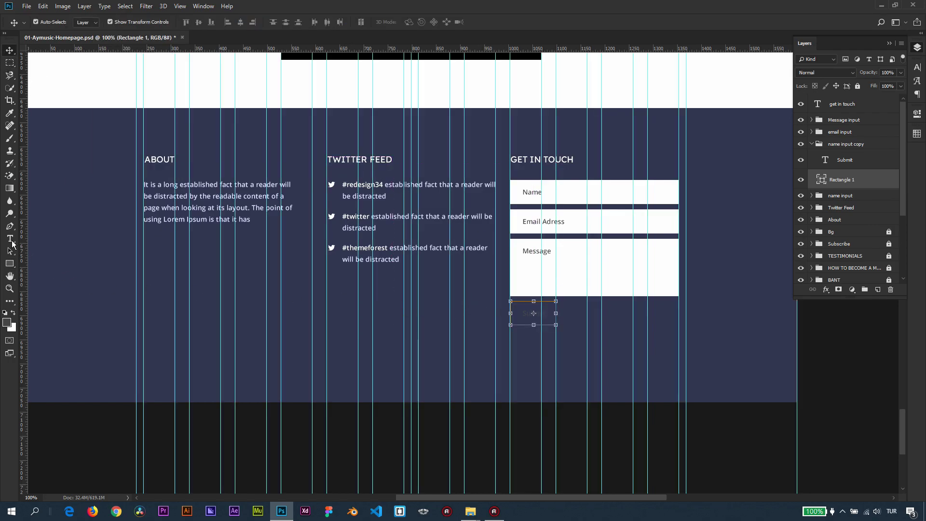
left_click(530, 313)
double_click(530, 313)
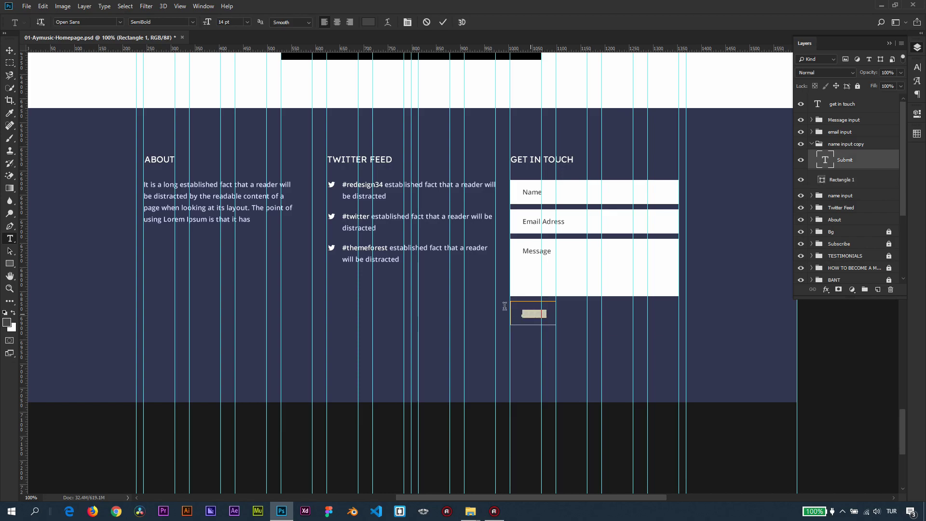
left_click(917, 135)
left_click(827, 160)
left_click(11, 51)
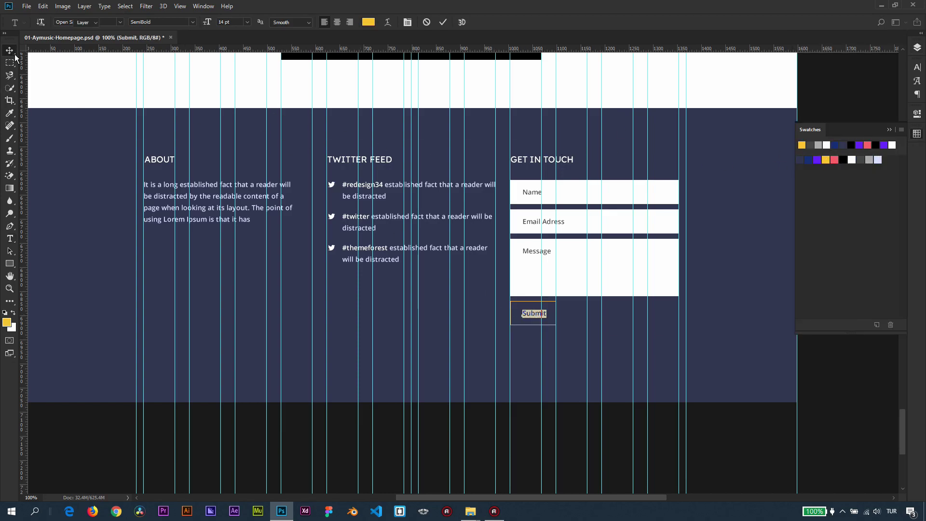
Try black, navy and yellow fills on the Email Adress field's rectangle and return it to white
scroll(631, 213, "up", 1)
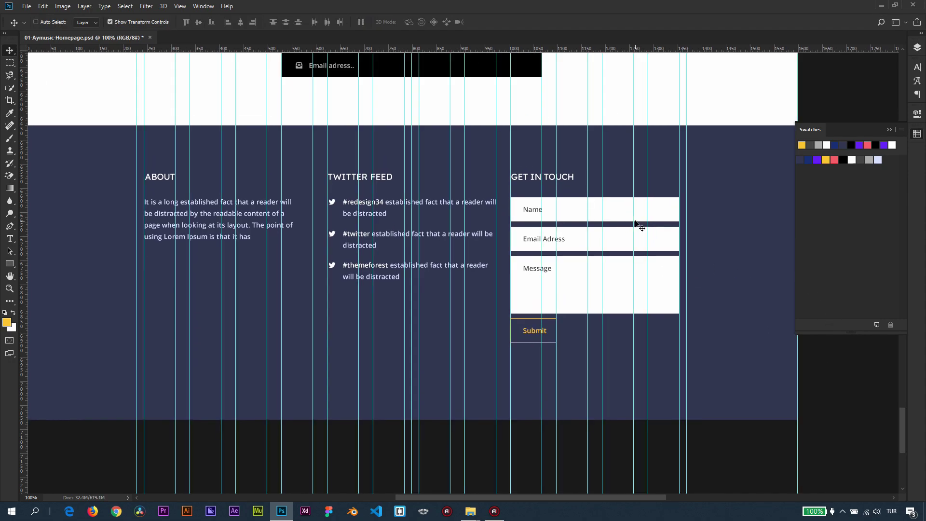
left_click(918, 48)
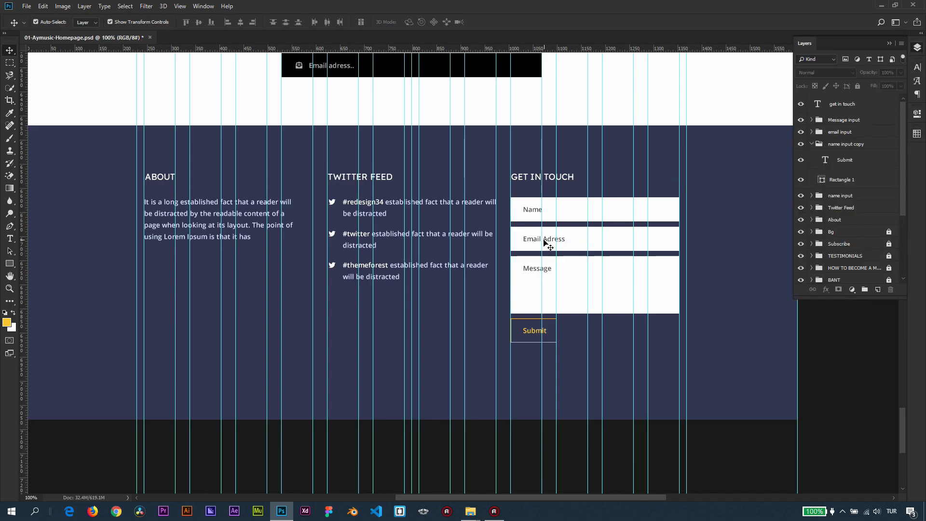
left_click(588, 241)
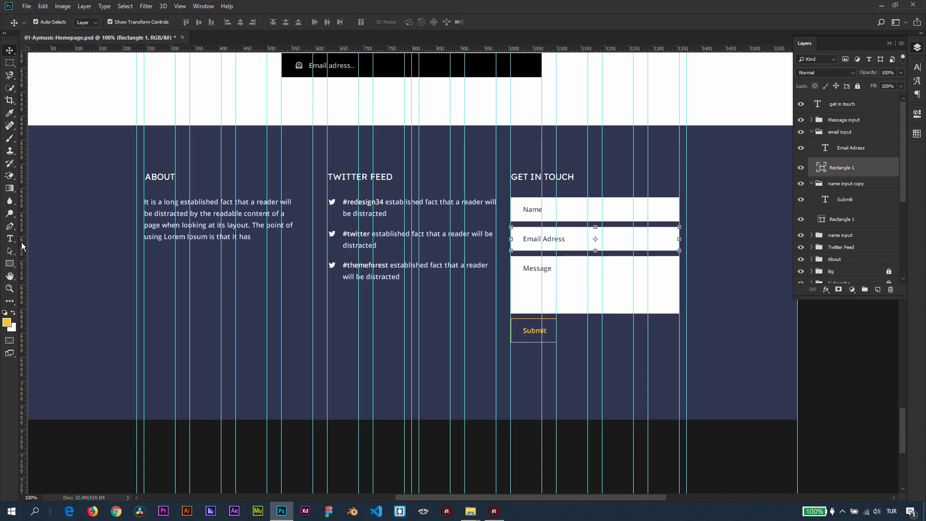
key("z")
left_click_drag(535, 254, 348, 267)
key("v")
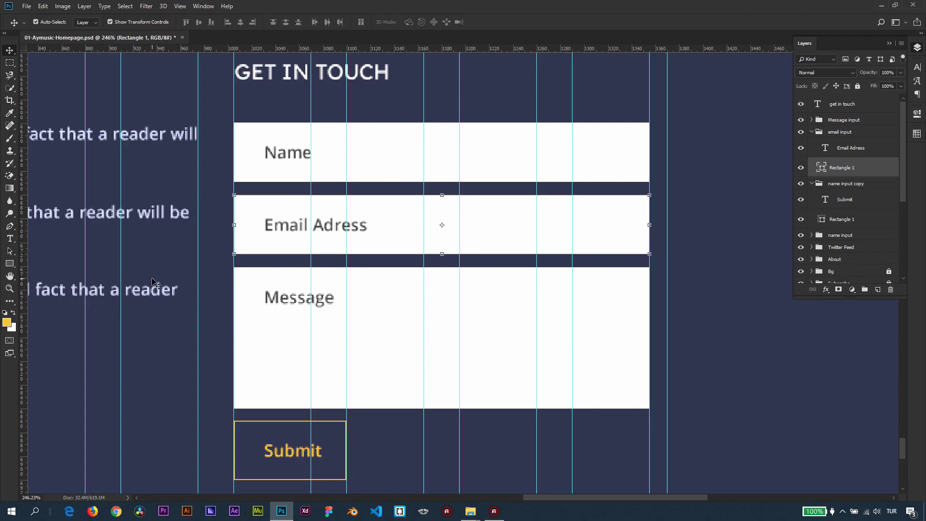
left_click(10, 263)
left_click(90, 21)
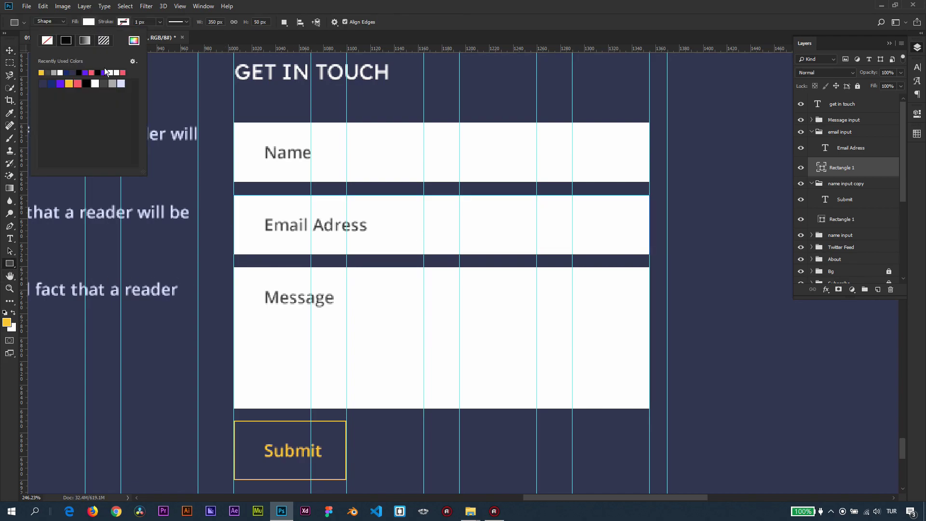
left_click(86, 84)
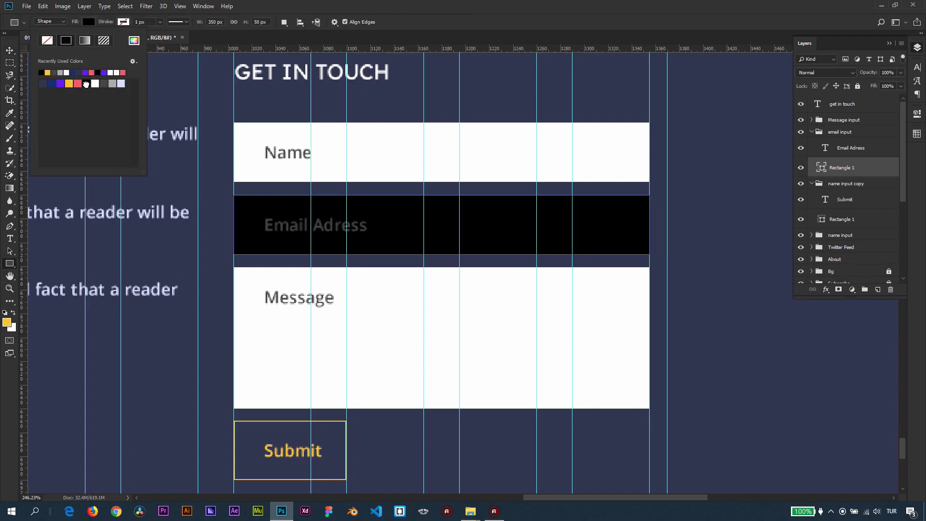
left_click(75, 78)
left_click(52, 83)
left_click(44, 84)
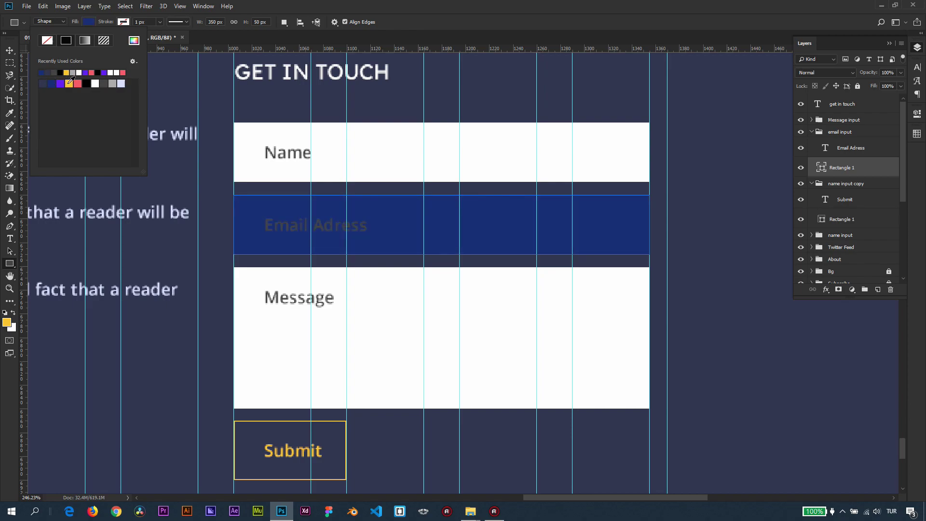
left_click(67, 83)
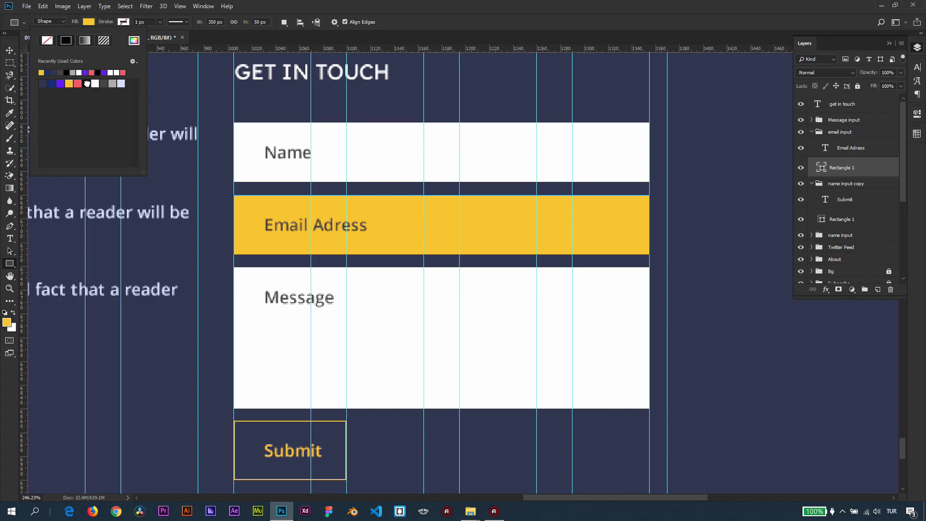
left_click(87, 83)
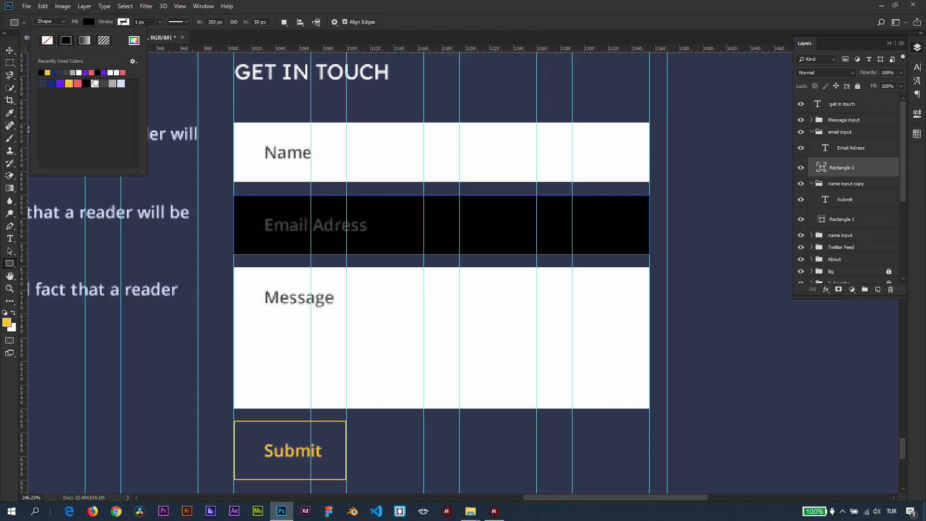
left_click(95, 83)
left_click(10, 52)
left_click(9, 239)
triple_click(300, 222)
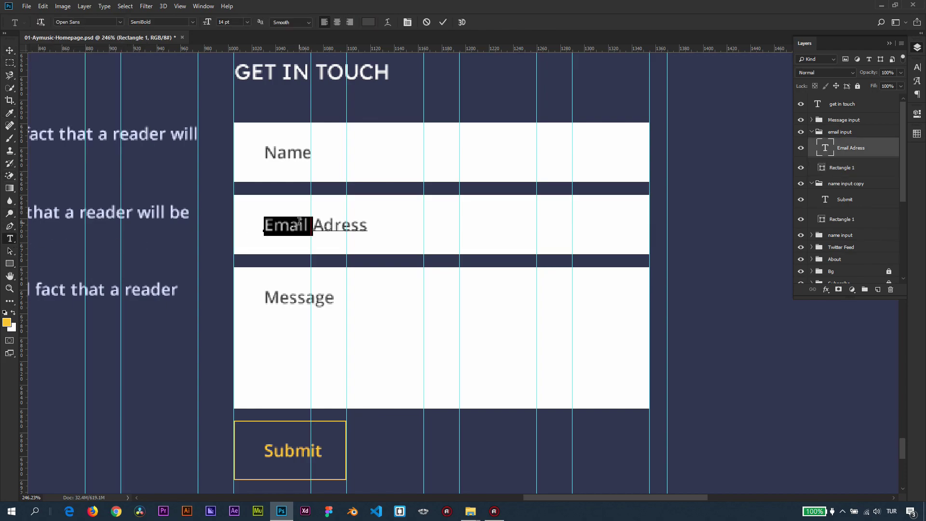
left_click(10, 51)
Collapse the email input group, duplicate it and rename the copy "email input Hover"
left_click(812, 131)
left_click(842, 135)
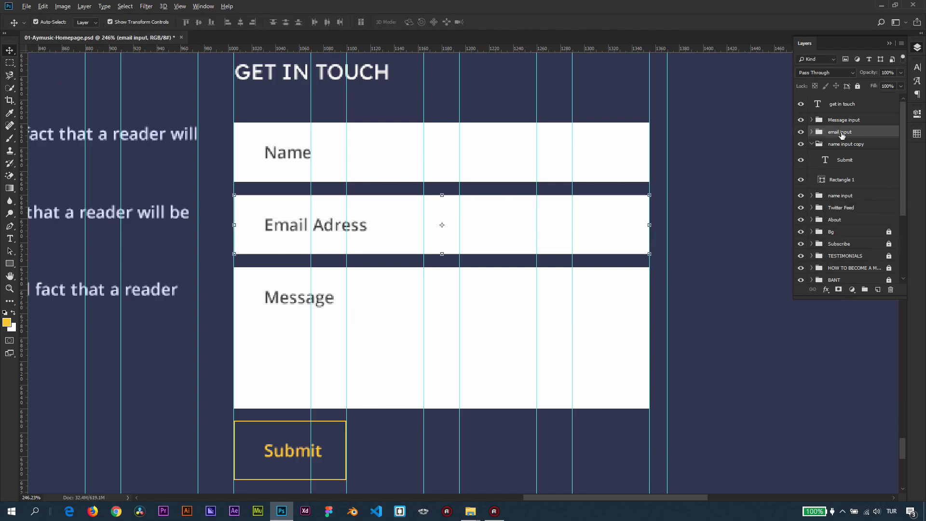
key("ctrl+j")
double_click(846, 134)
double_click(861, 136)
type("Hover")
key("Return")
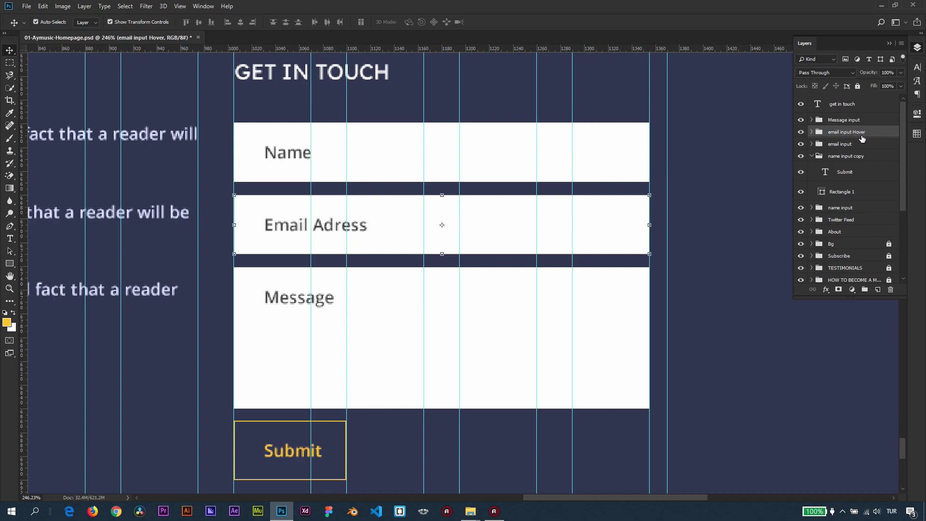
Collapse the "name input copy" group holding the Submit button and rename it "input Submit"
left_click(812, 157)
double_click(847, 156)
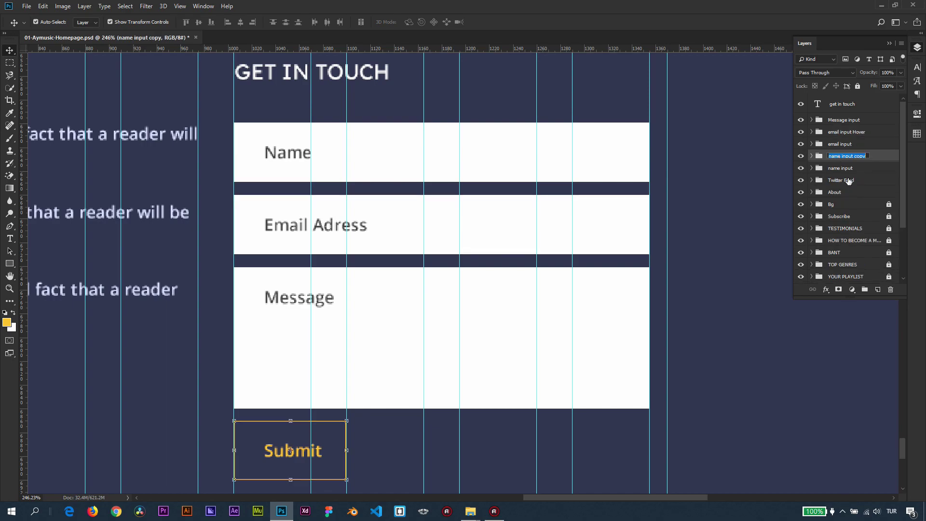
type("input Submit")
key("Return")
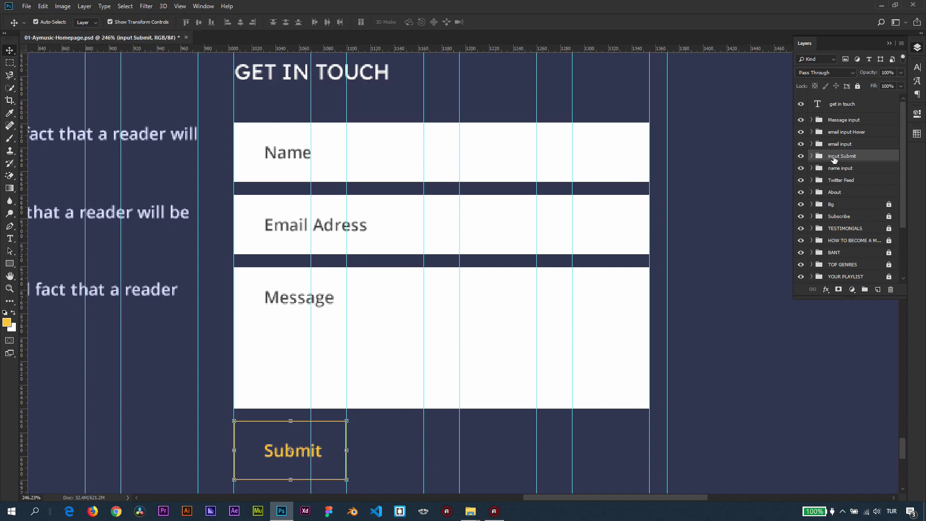
Duplicate the input Submit group and rename the copy "input Submit Hover"
scroll(399, 207, "down", 5)
scroll(399, 207, "left", 2)
mouse_move(418, 220)
left_mouse_down()
mouse_move(404, 318)
mouse_move(411, 221)
left_mouse_up()
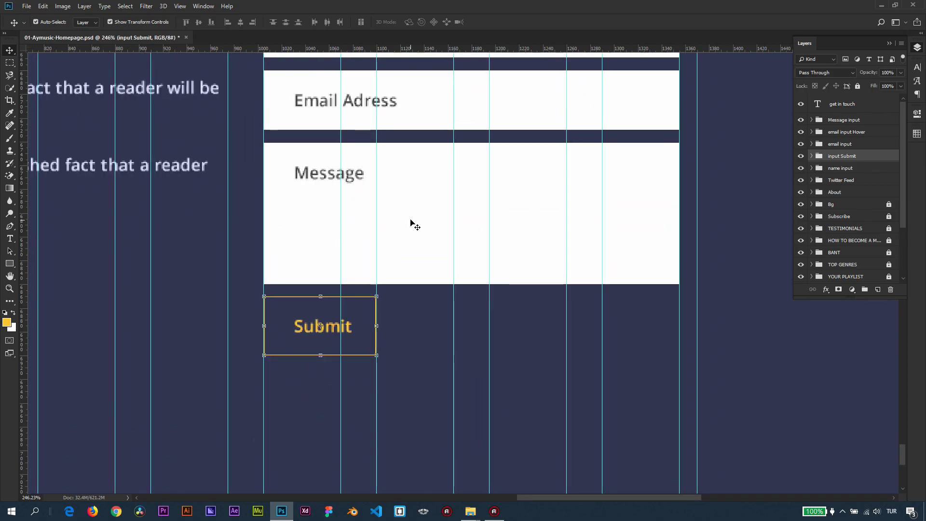
key("ctrl+j")
double_click(862, 156)
type("Hover")
key("Return")
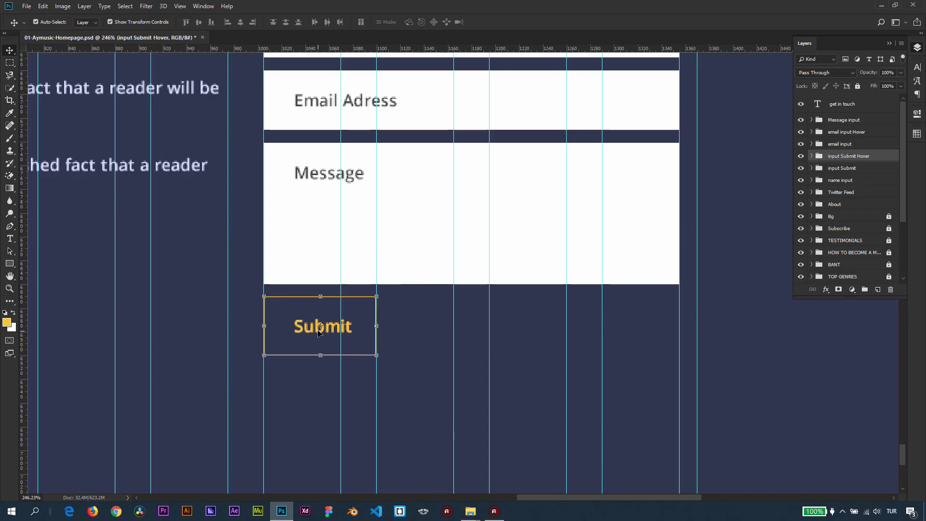
Fill the rectangle in the input Submit Hover group with the yellow swatch
scroll(337, 299, "down", 3)
scroll(337, 299, "left", 1)
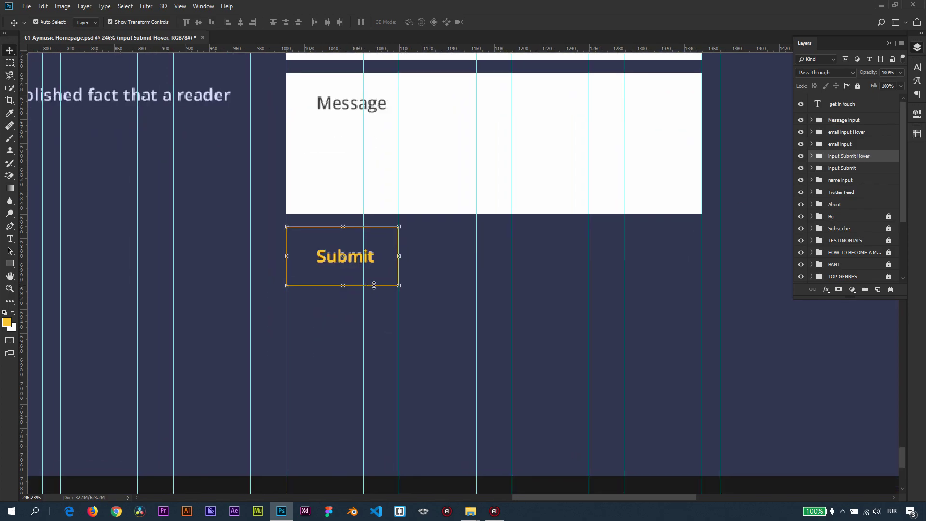
left_click(374, 285)
left_click(10, 264)
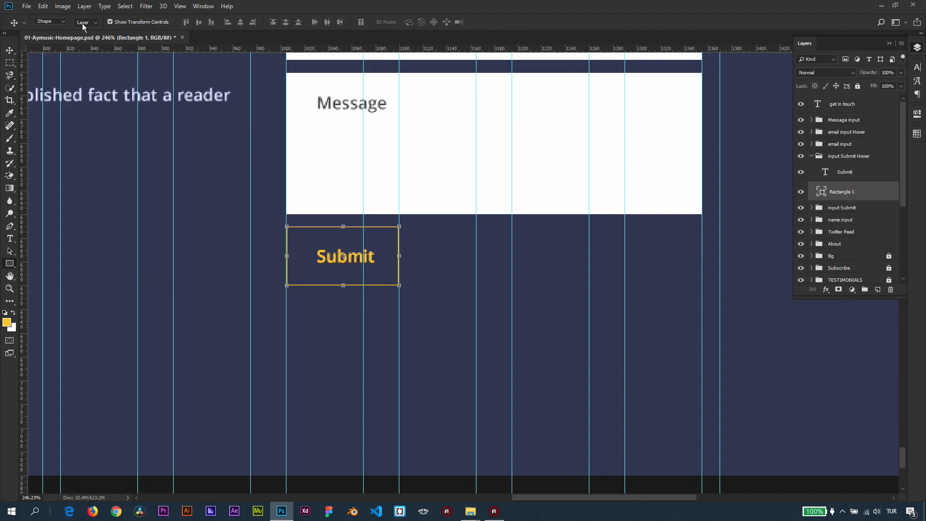
left_click(89, 22)
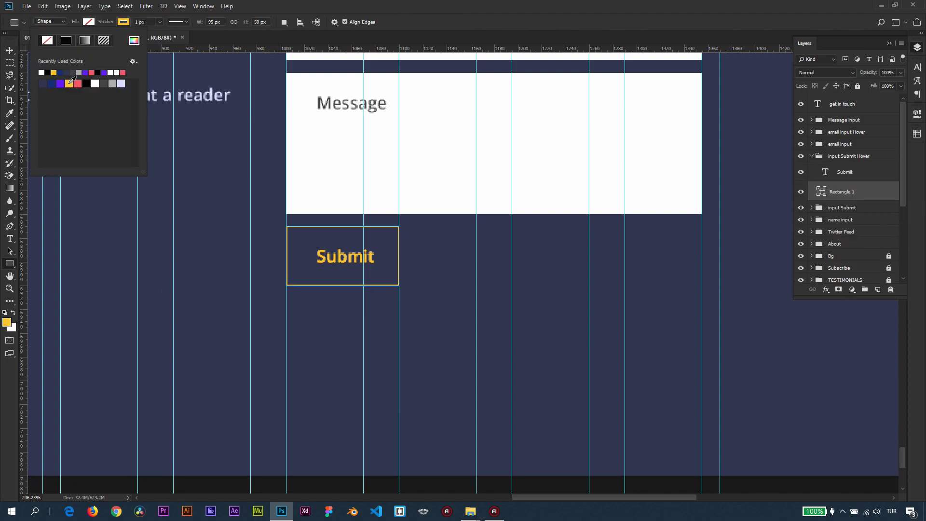
left_click(69, 82)
key("Return")
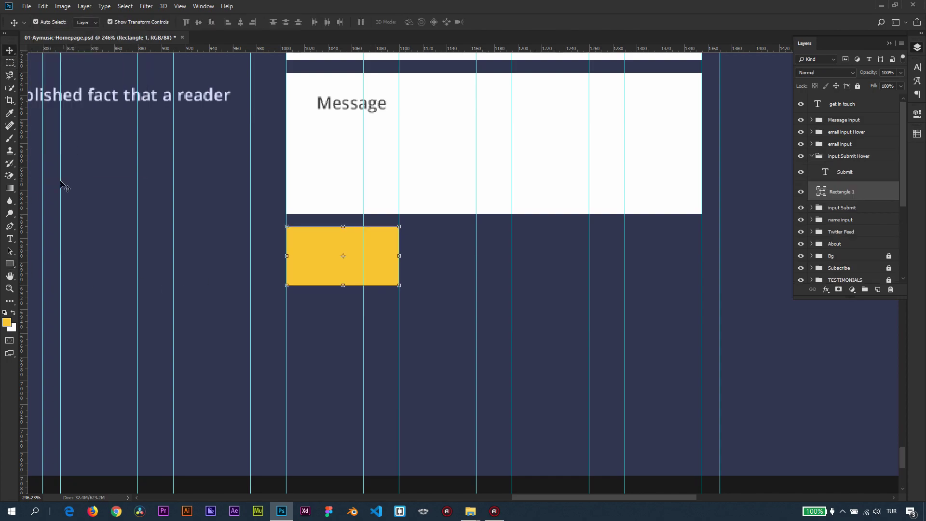
Recolor the Submit text on the yellow hover button with the black swatch
left_click(11, 239)
left_click(343, 255)
key("ctrl+a")
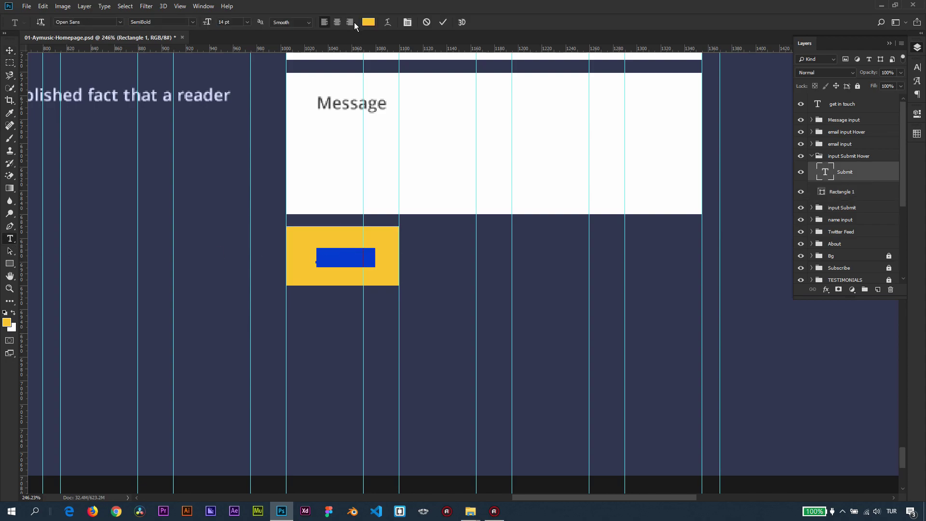
left_click(917, 134)
left_click(843, 159)
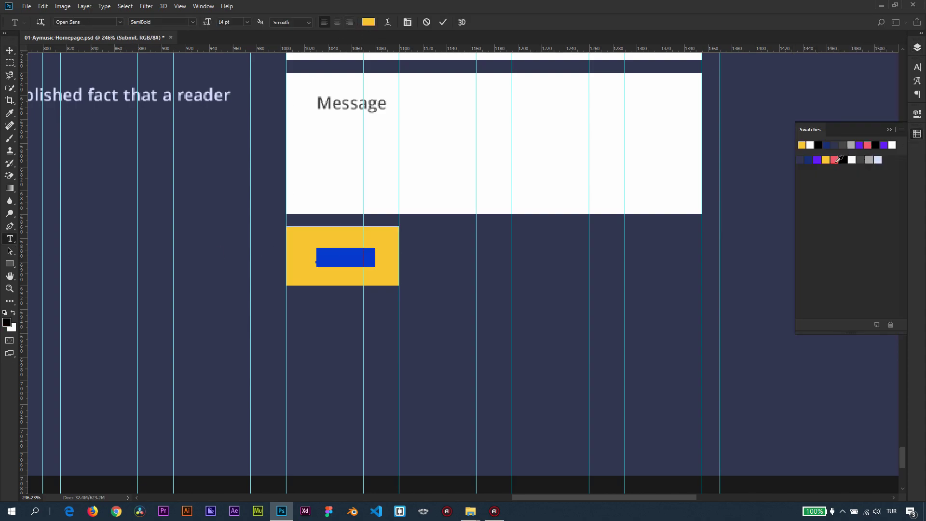
left_click(9, 51)
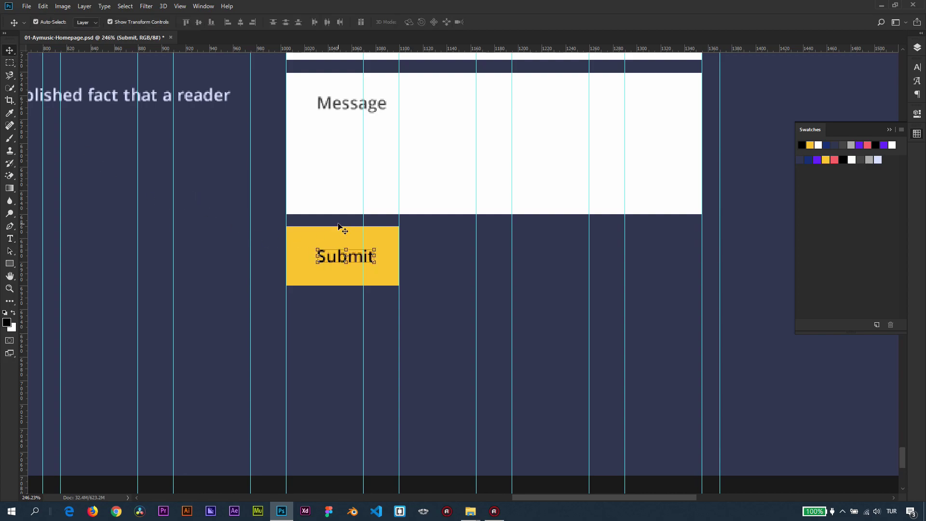
scroll(347, 236, "up", 3)
scroll(357, 242, "down", 2)
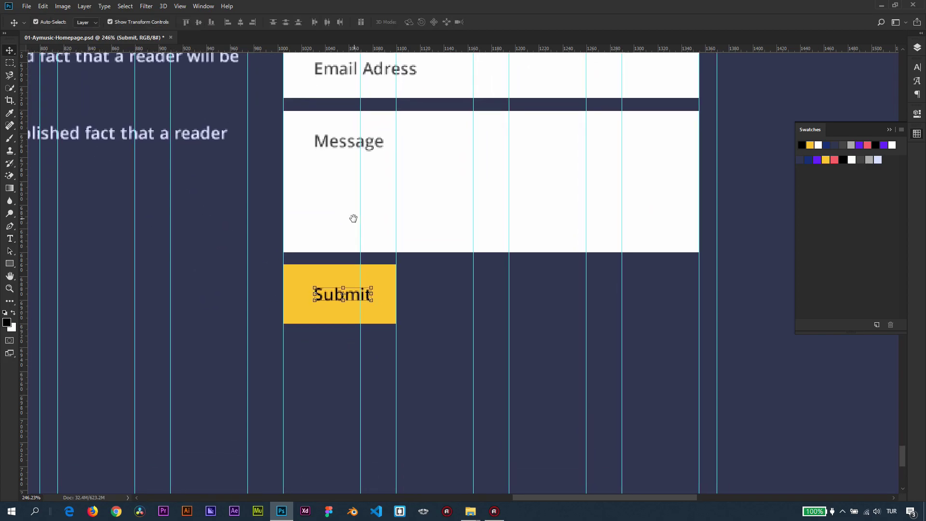
left_click(917, 133)
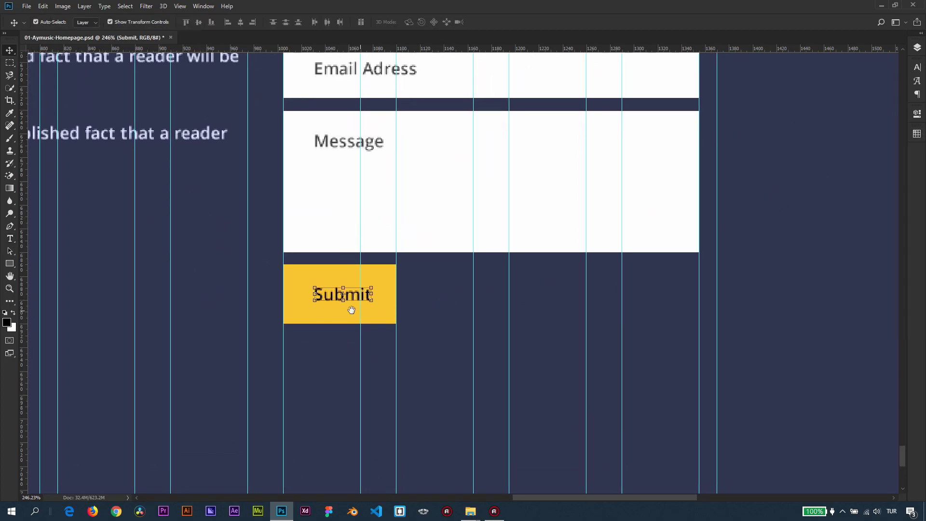
Insert a 12 pt Font Awesome right-chevron glyph to the left of the Submit text on the yellow button
scroll(360, 302, "down", 3)
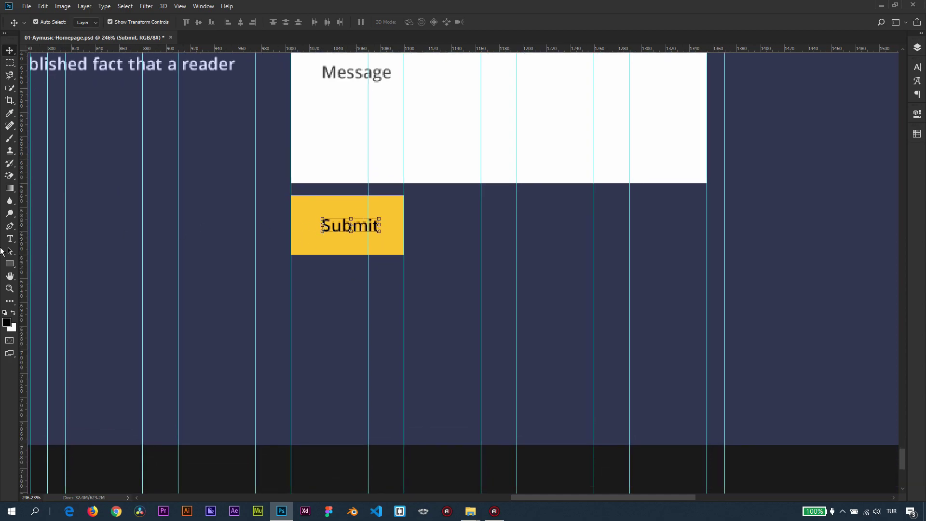
left_click(12, 241)
left_click(304, 228)
left_click(918, 47)
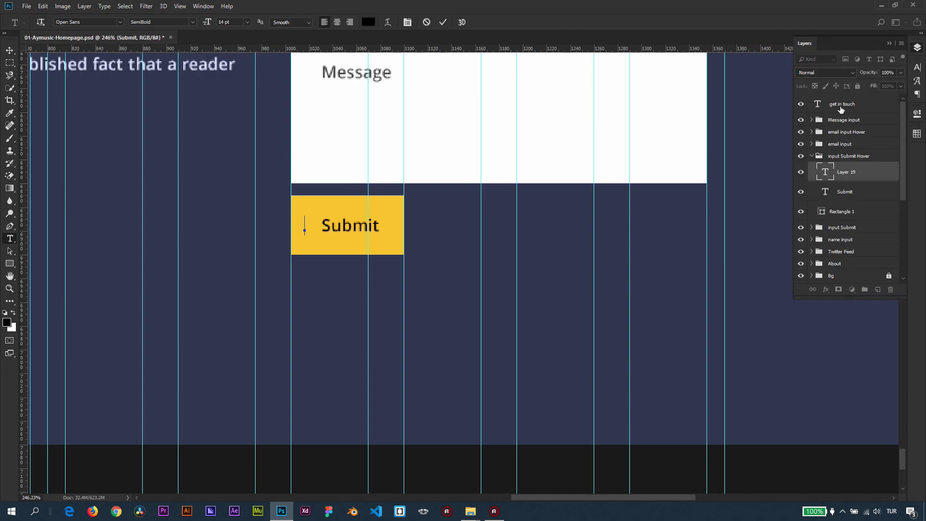
left_click(918, 81)
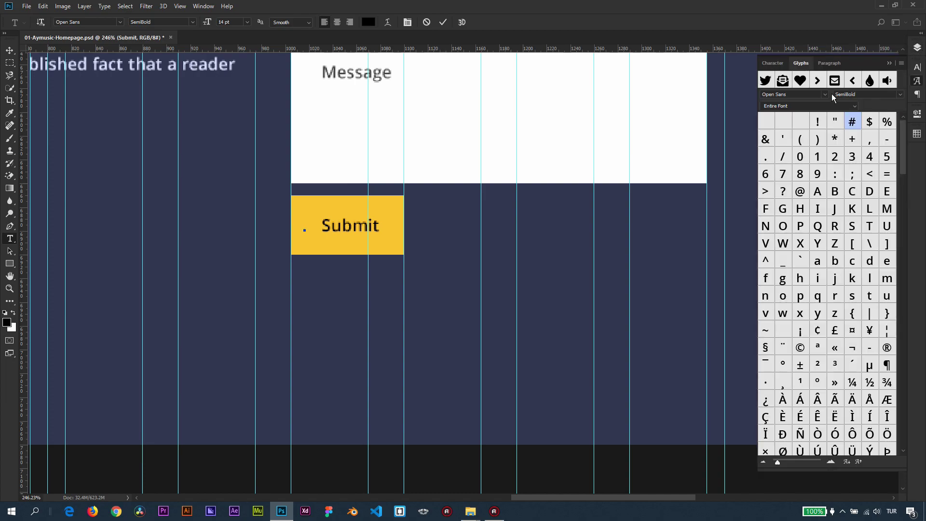
double_click(818, 81)
key("shift+Left")
left_click(246, 22)
left_click(235, 84)
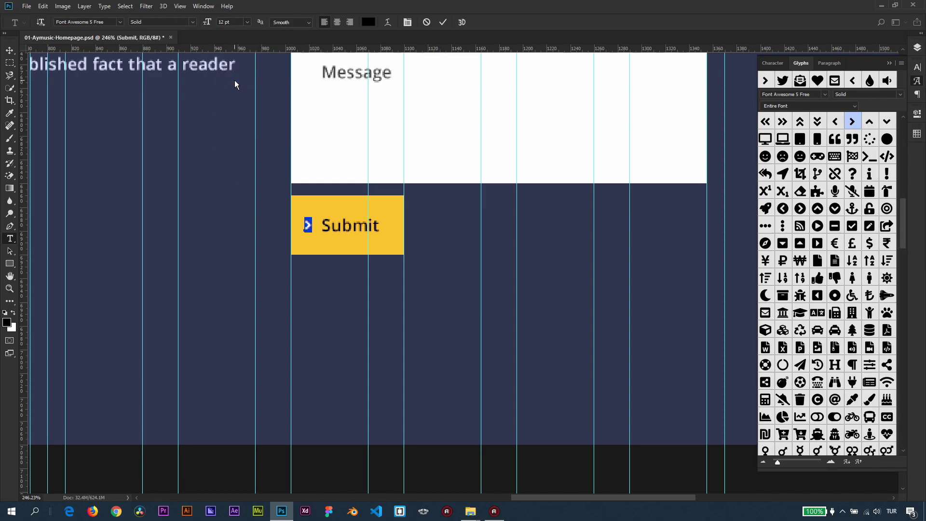
left_click(9, 50)
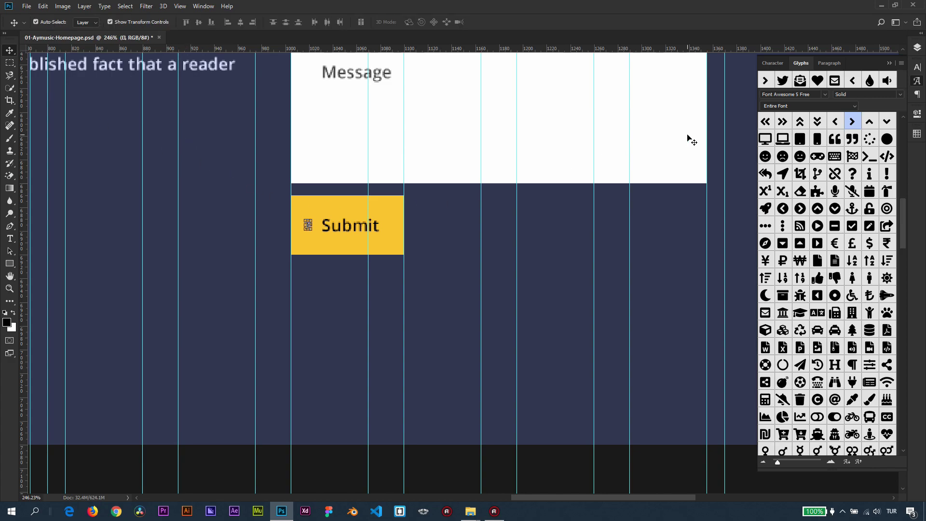
Align the chevron icon to the yellow button's vertical center, using the button rectangle as the selection
left_click(918, 47)
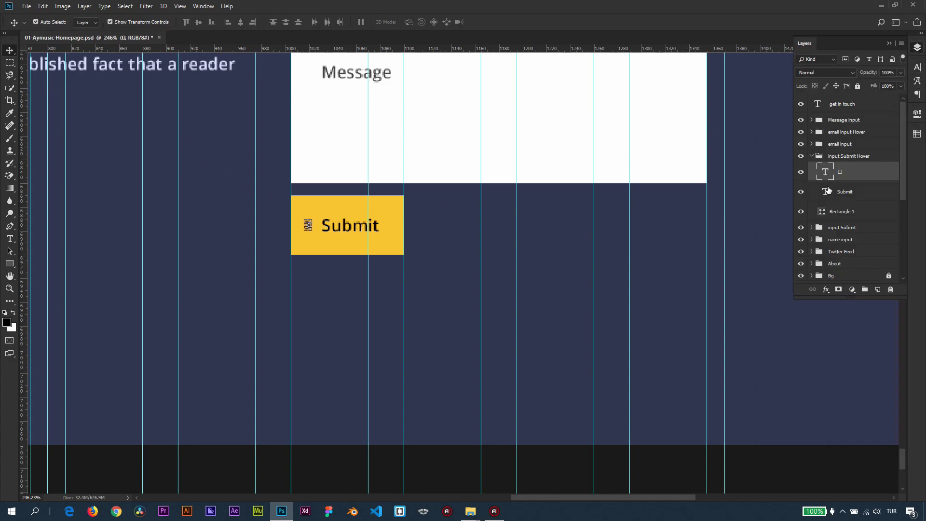
left_click(822, 211, "ctrl")
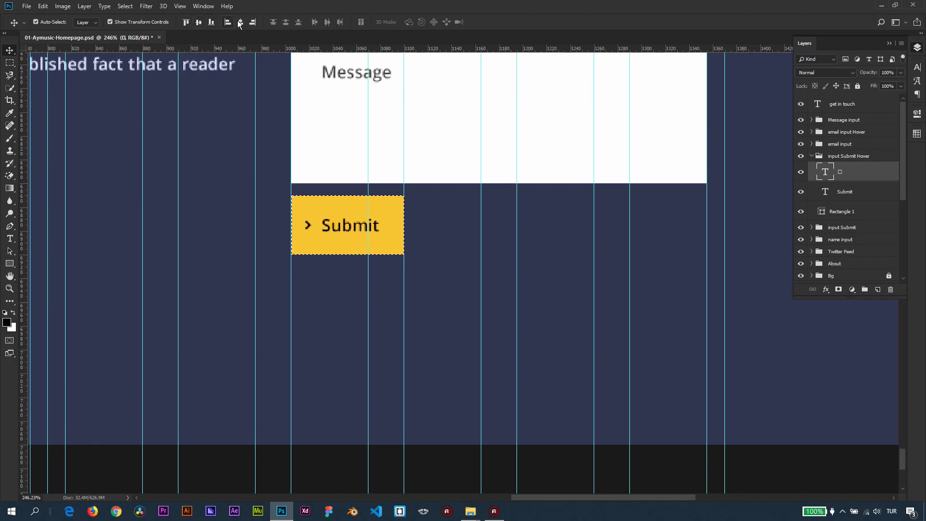
key("ctrl+d")
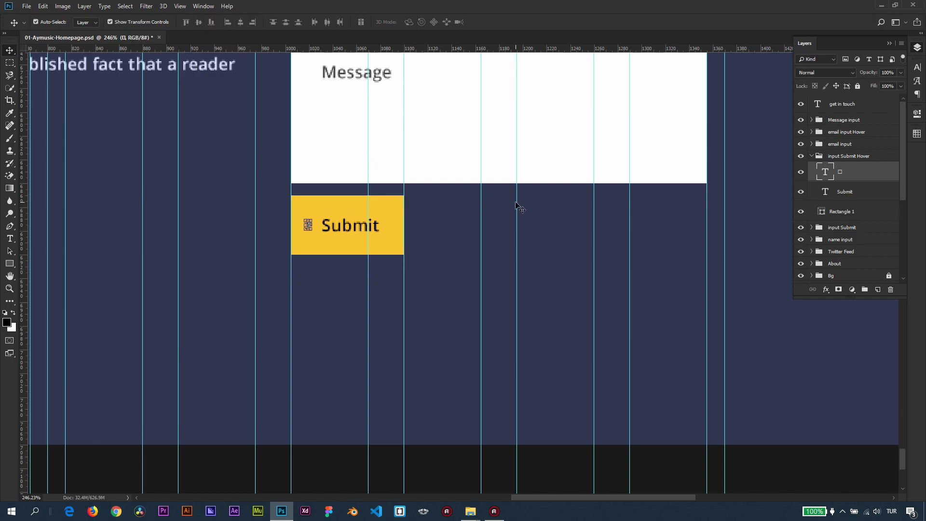
Widen the yellow hover button from its right edge and shift the Submit text right to make room for the chevron
scroll(521, 202, "down", 1)
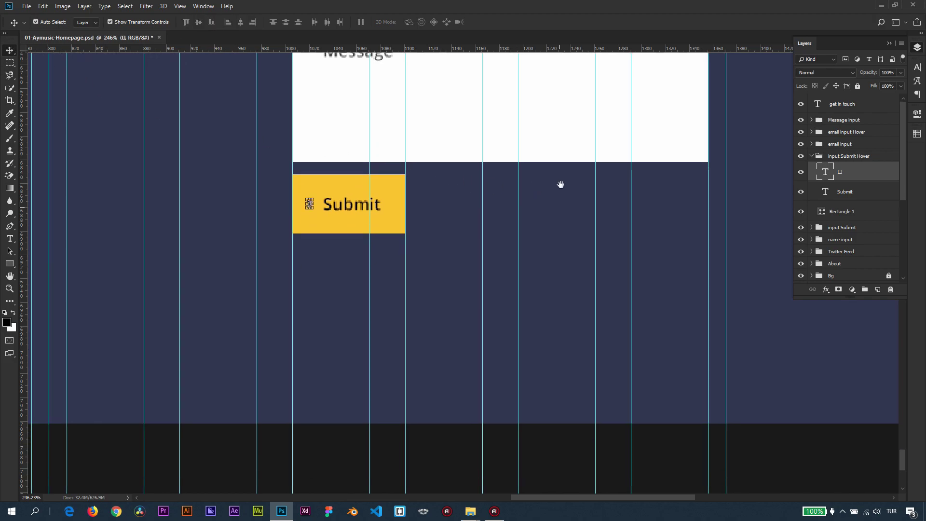
left_click(391, 223)
left_click_drag(406, 203, 377, 206)
key("Return")
left_click(372, 206)
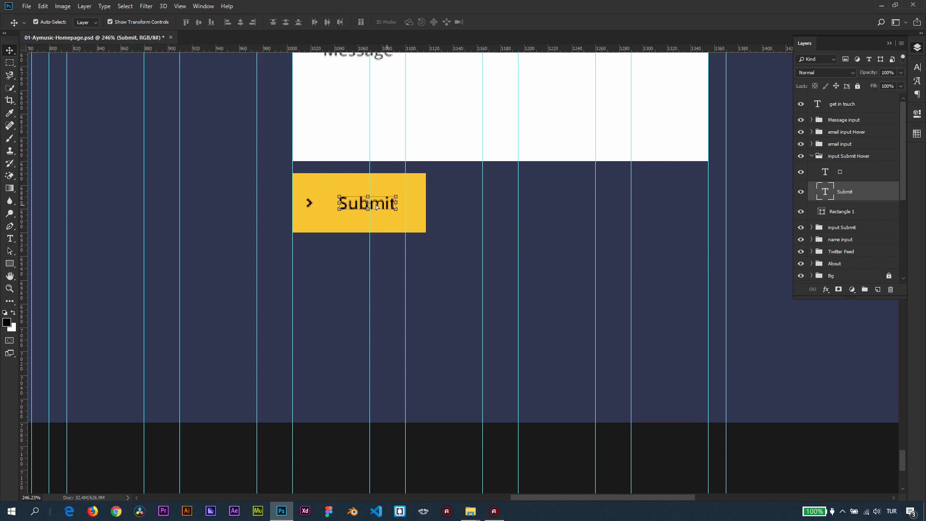
Add a second right-chevron glyph to the yellow button's icon and nudge the double chevron closer to the Submit text
key("t")
double_click(310, 203)
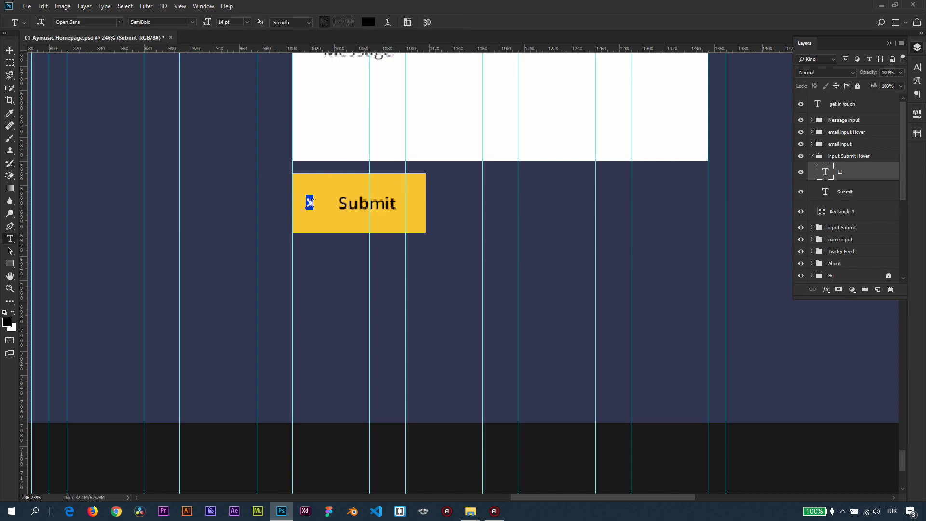
key("ctrl+v")
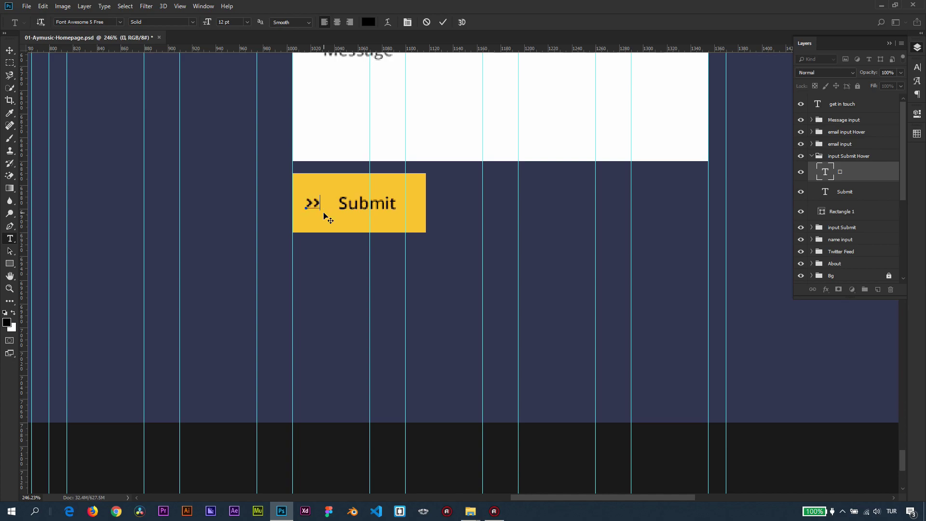
key("ctrl+Return")
key("v")
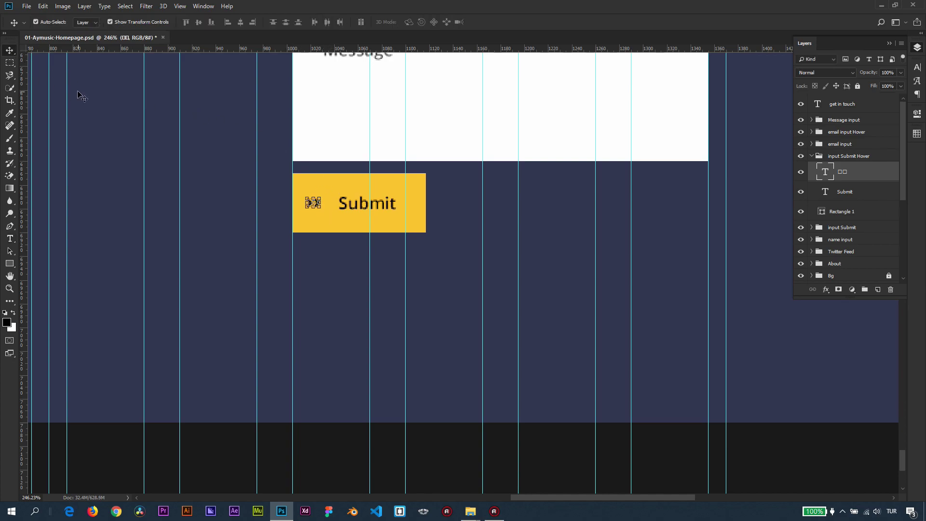
key("Left")
key("Left")
key("Left")
Align the Submit text to the yellow button's vertical center, using the button rectangle as the selection
left_click(363, 203)
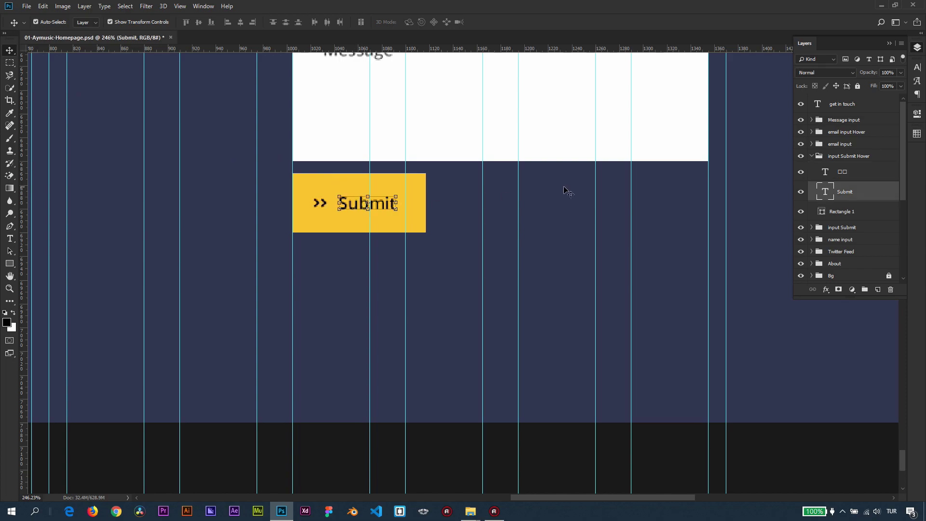
left_click(822, 211, "ctrl")
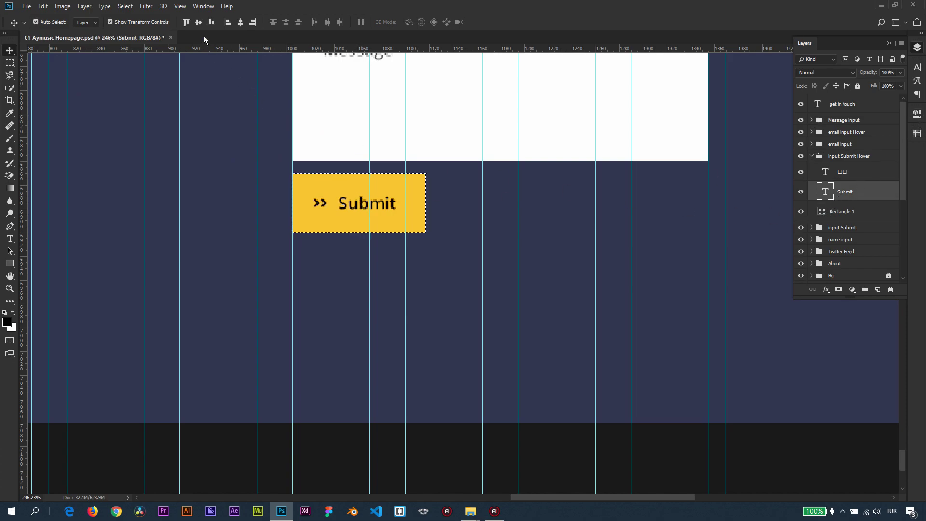
key("ctrl+d")
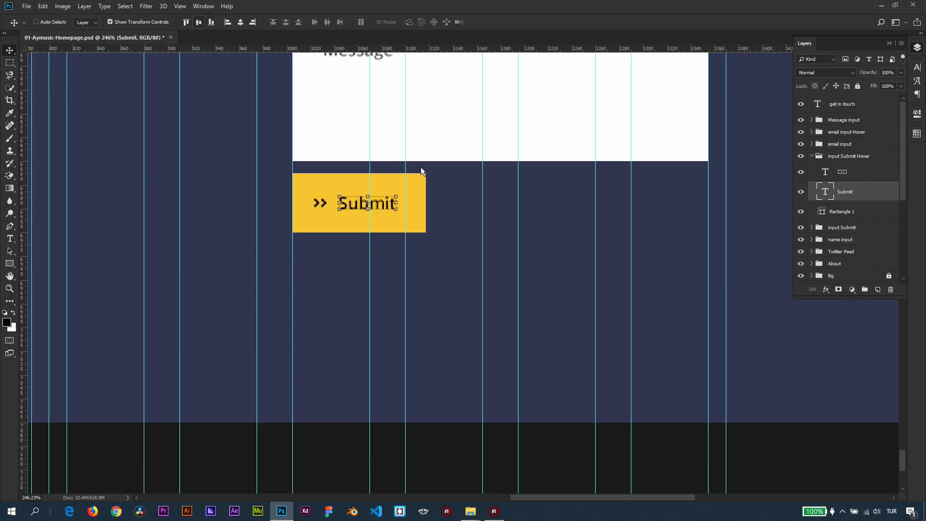
Compare the normal and hover states of the Submit button at 100% zoom with the guides hidden, then restore the guides
left_click(9, 289)
key("ctrl+1")
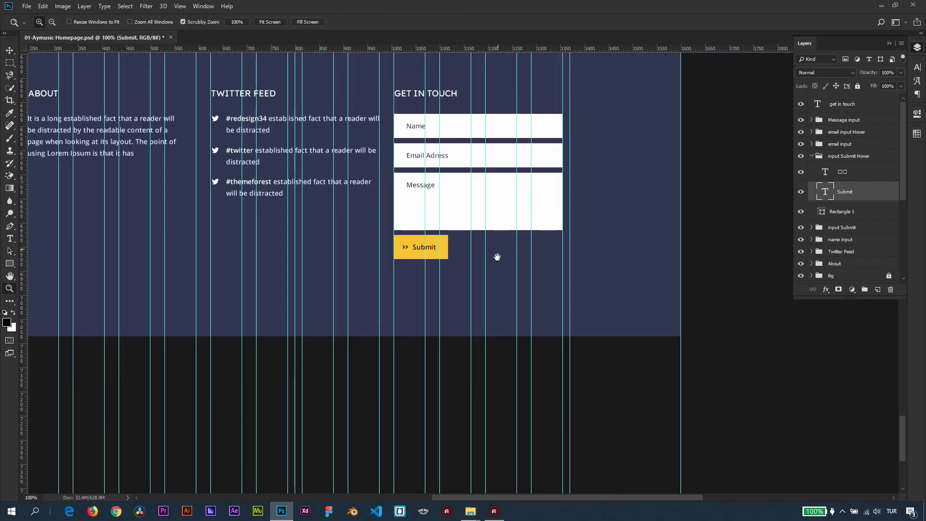
key("ctrl+semicolon")
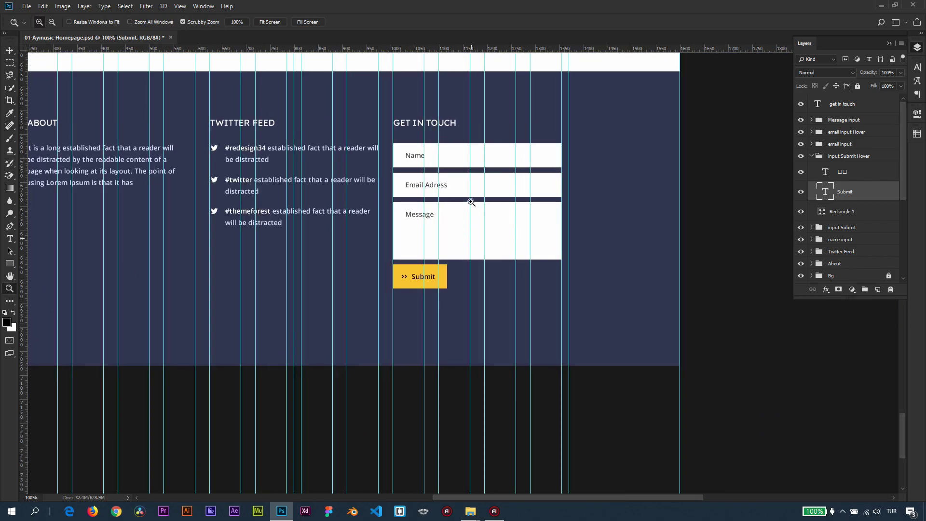
left_click_drag(476, 189, 476, 199)
key("v")
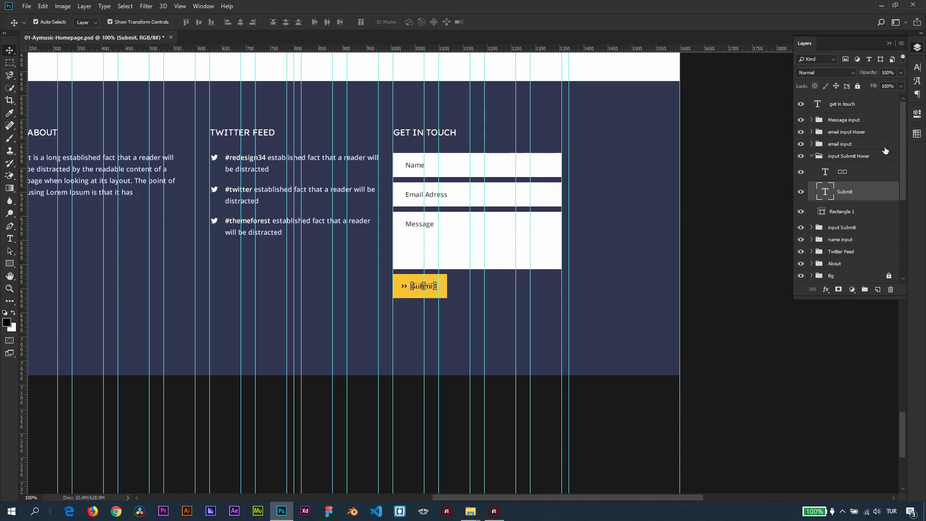
left_click(808, 157)
left_click(801, 156)
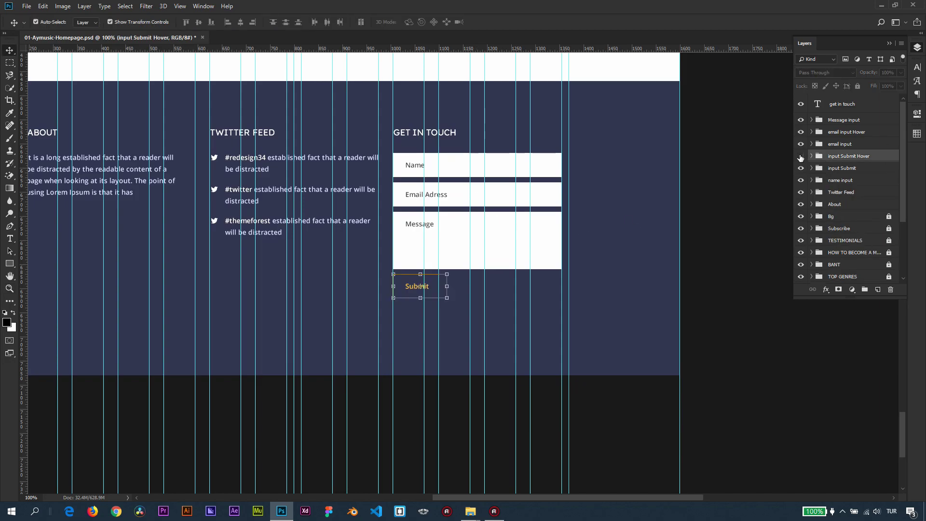
left_click(801, 156)
left_click(801, 156)
key("ctrl+semicolon")
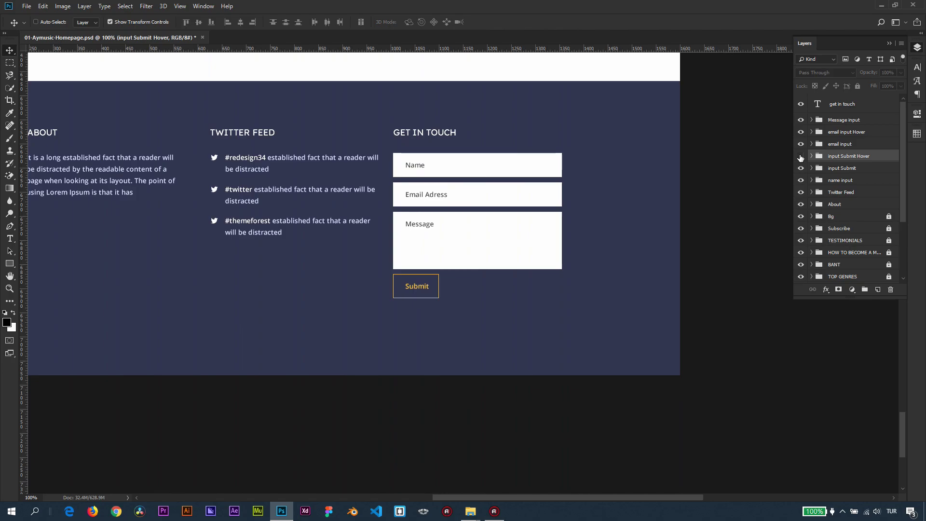
left_click(801, 156)
left_click(801, 155)
left_click(800, 156)
key("ctrl+semicolon")
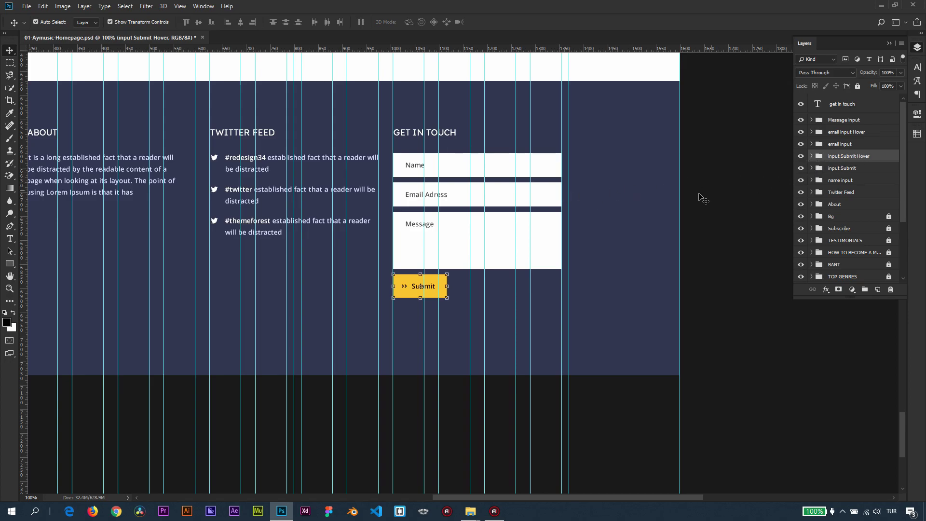
Group the input Submit Hover and input Submit layer groups together and name the new group input submit
left_click(850, 166, "shift")
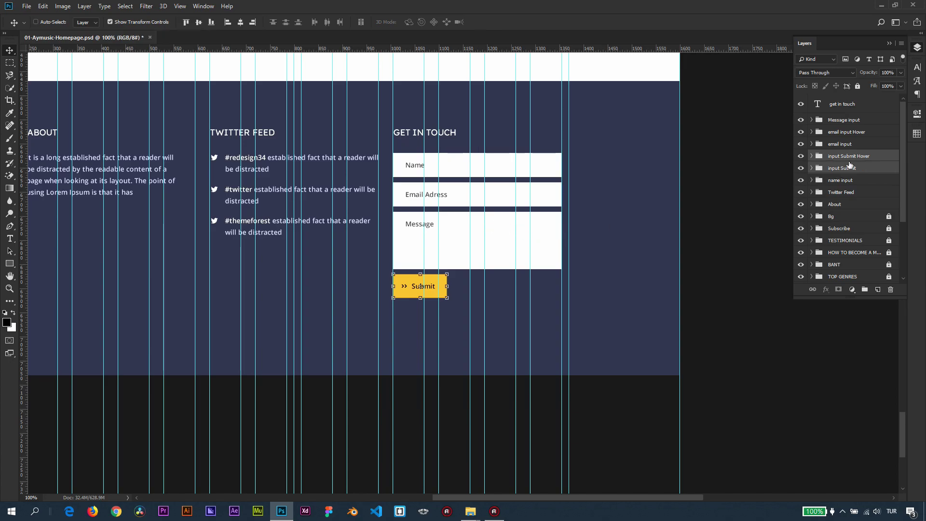
key("ctrl+g")
double_click(840, 156)
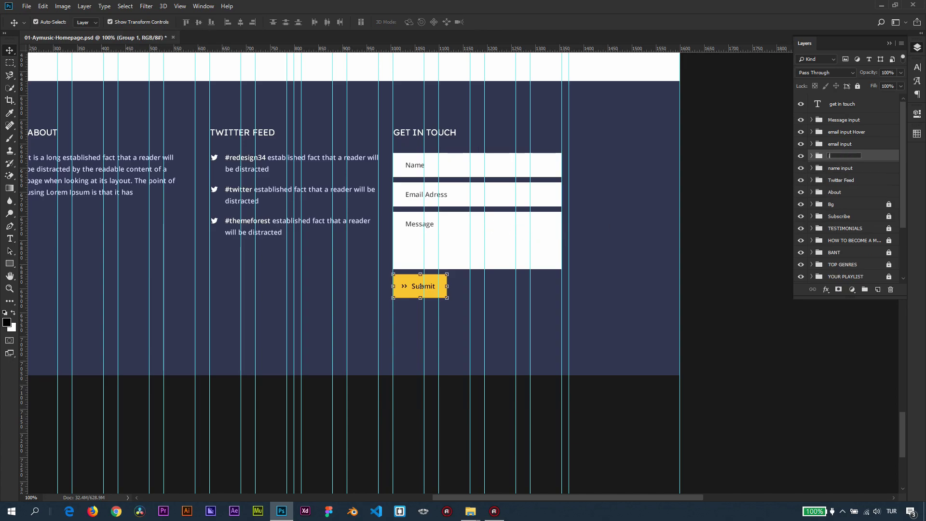
type("input sub")
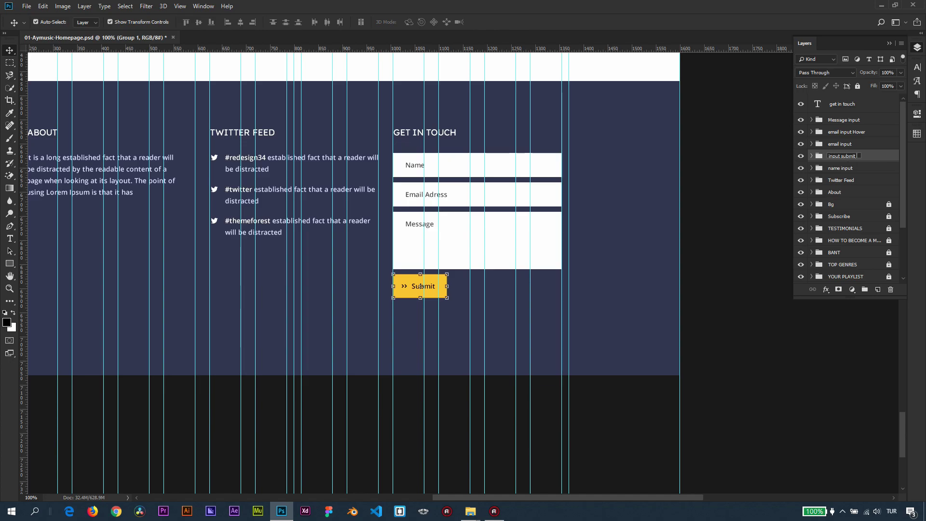
type("mit")
key("Return")
Group the email input Hover and email input layer groups together and name the new group email input
left_click_drag(487, 204, 488, 209)
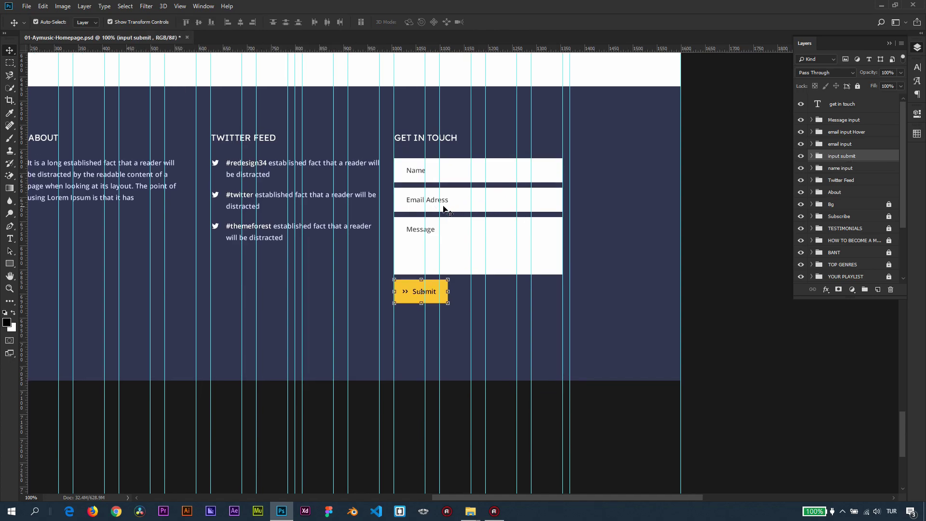
left_click(848, 135)
left_click(847, 144, "shift")
key("ctrl+g")
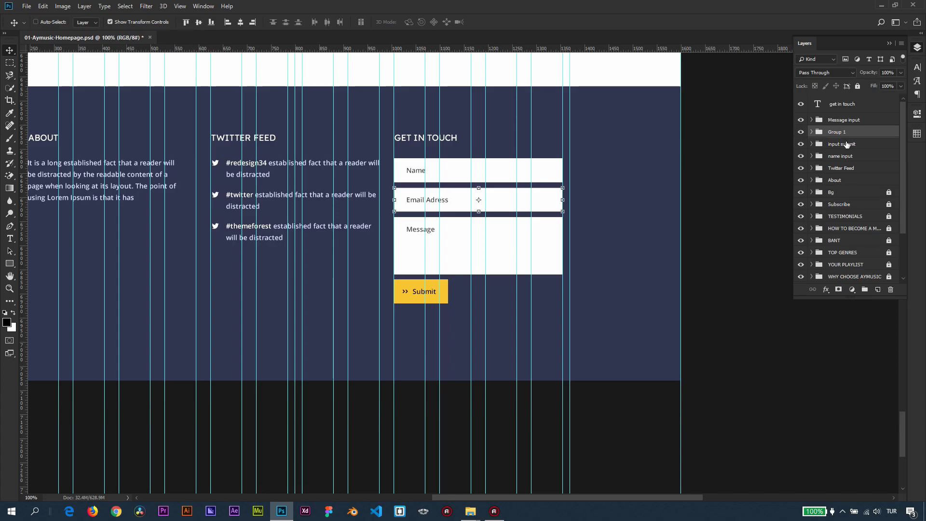
double_click(844, 133)
type("email")
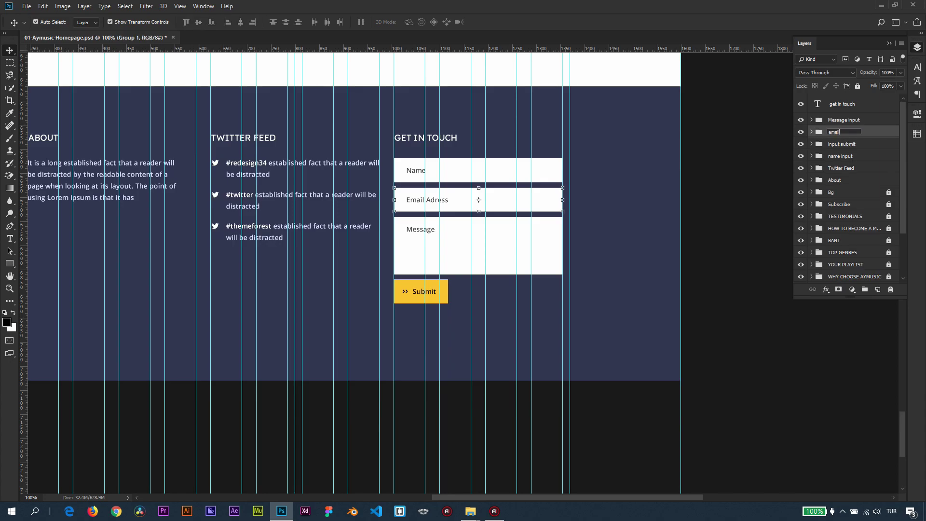
type(" input")
key("Return")
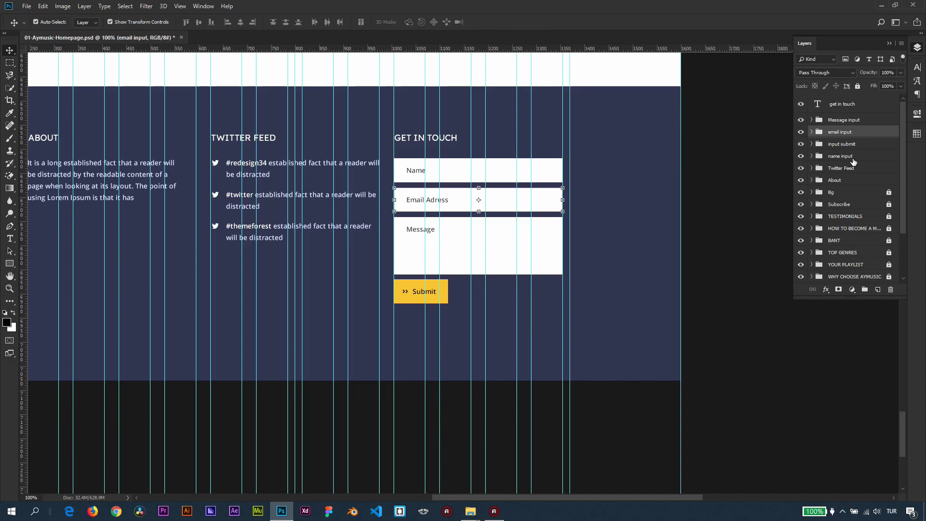
Replace the Email Adress text in the email input Hover group with the Font Awesome open-envelope glyph
left_click(811, 132)
left_click(849, 144)
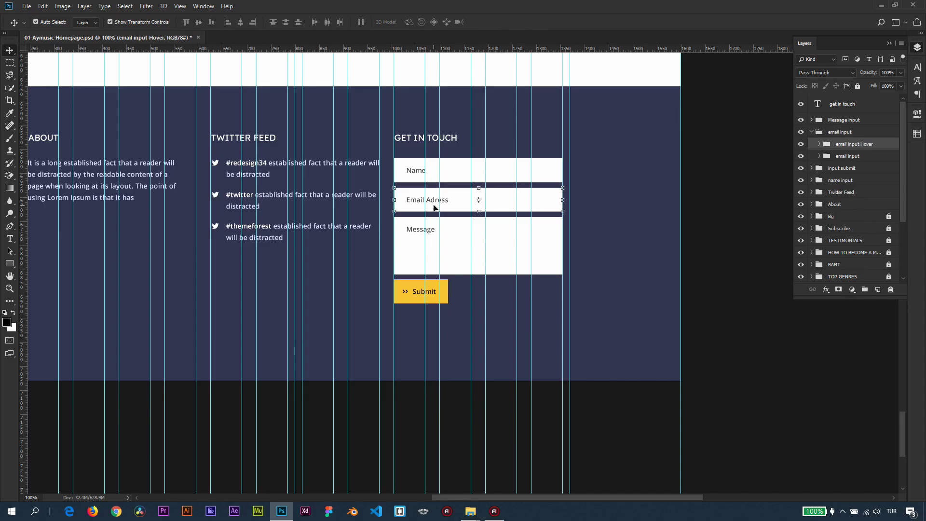
left_click(507, 201)
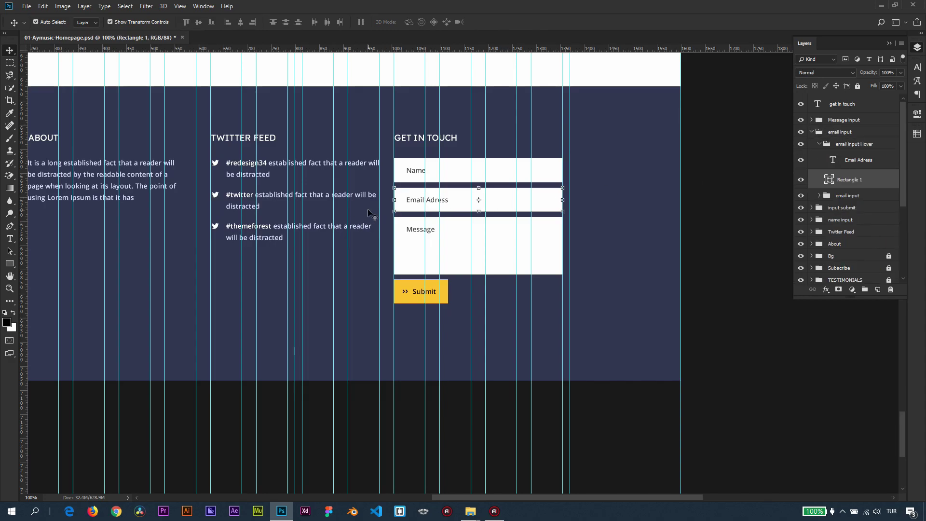
left_click(9, 239)
left_click(429, 200)
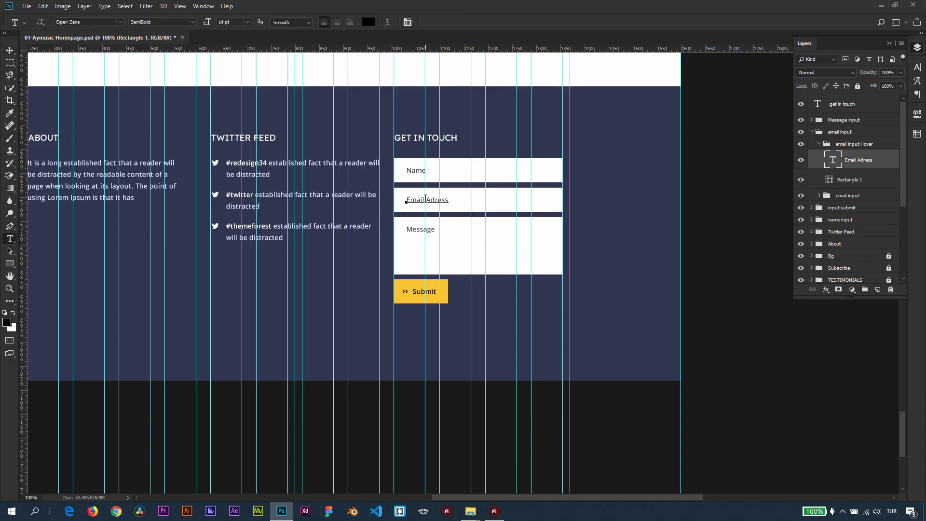
double_click(424, 200)
key("ctrl+a")
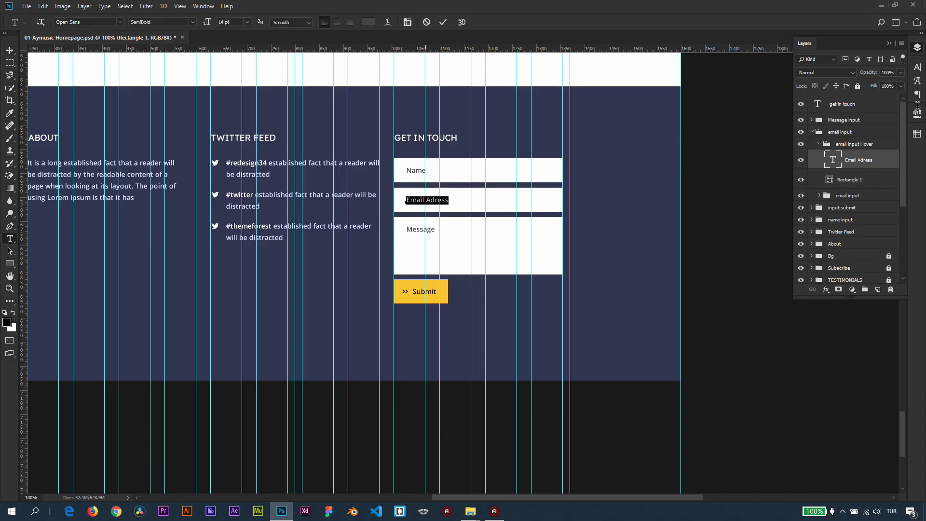
left_click(918, 80)
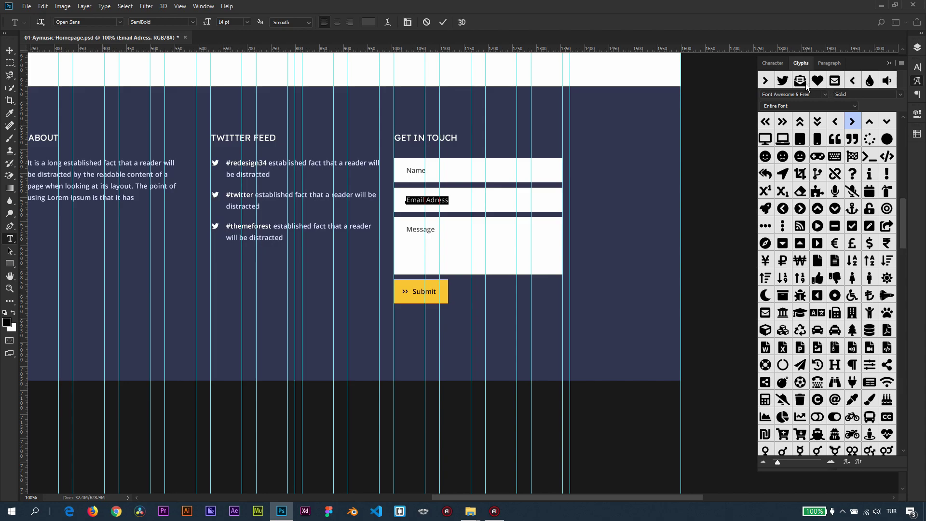
double_click(800, 81)
left_click(10, 51)
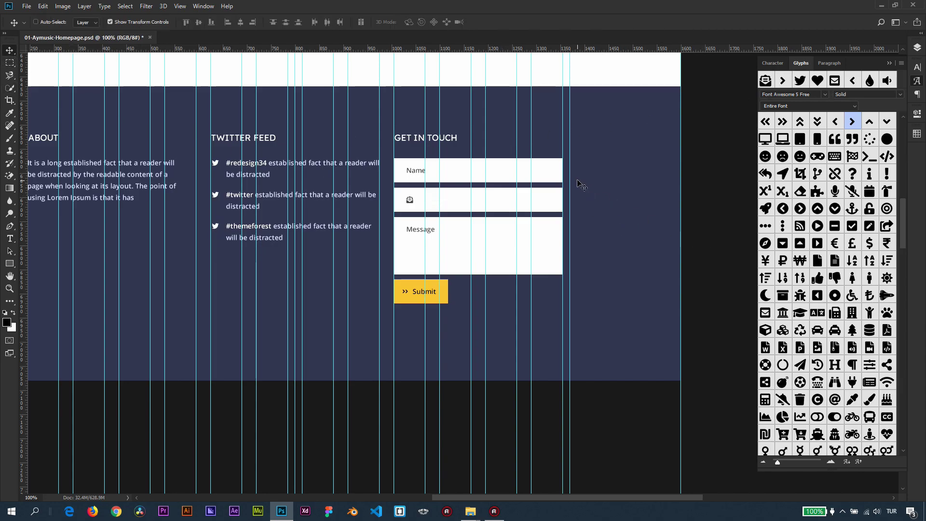
Compare the email field's two states with the guides hidden, leave the email input Hover group hidden, and collapse its parent group
key("ctrl+semicolon")
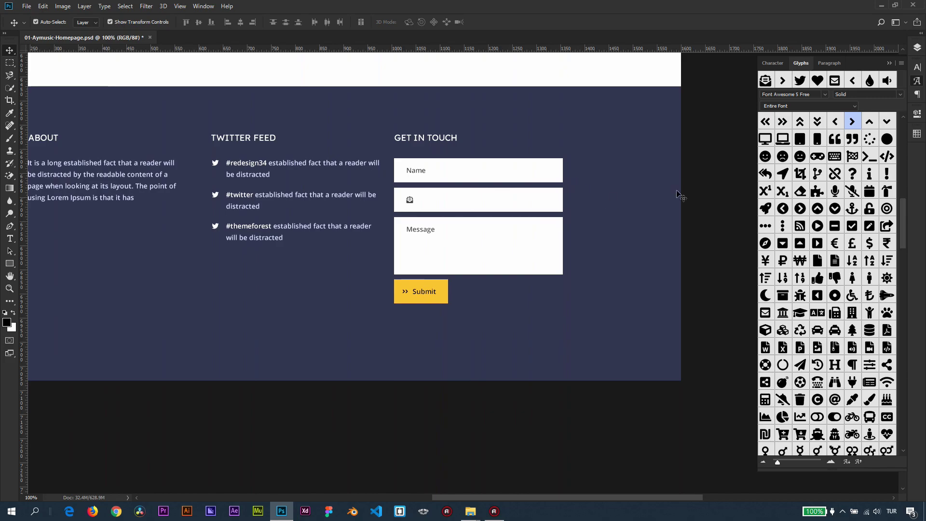
left_click(918, 49)
left_click(819, 144)
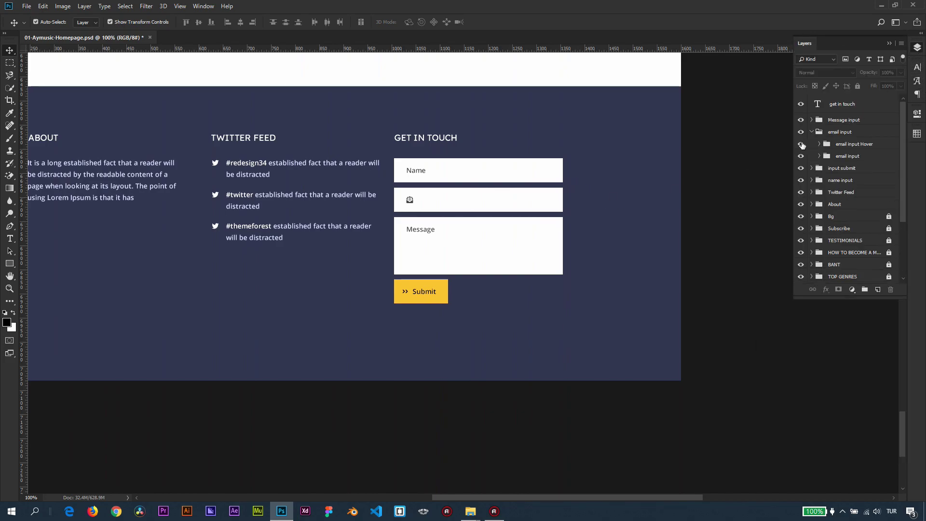
left_click(802, 145)
left_click(802, 145)
left_click(802, 144)
left_click(801, 144)
left_click(801, 145)
key("ctrl+semicolon")
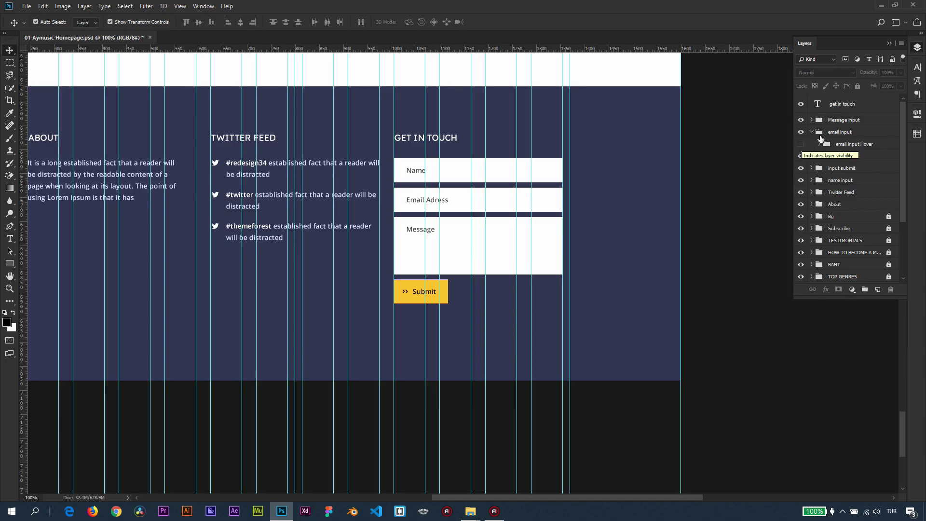
left_click(812, 132)
Group the get in touch heading with the message, email, submit and name groups, and name the group Get in touch
left_click_drag(446, 214, 520, 215)
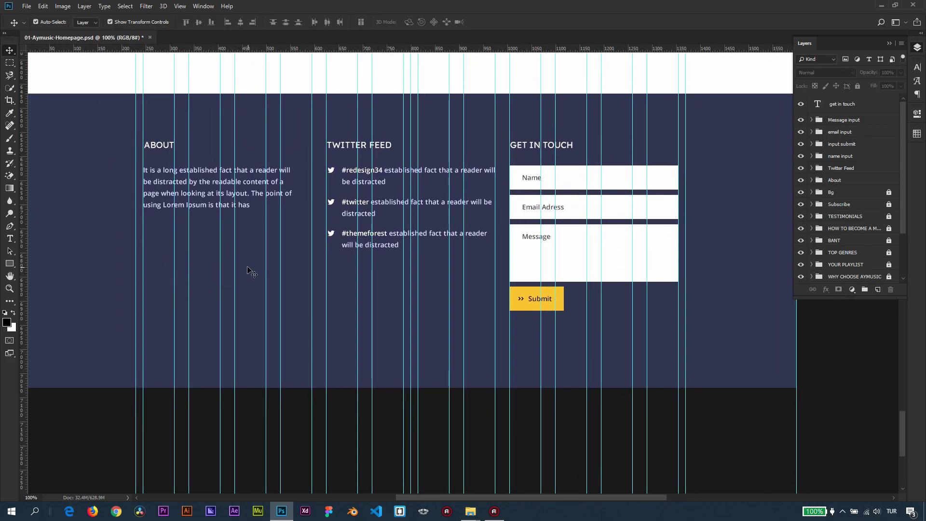
left_click_drag(402, 242, 416, 260)
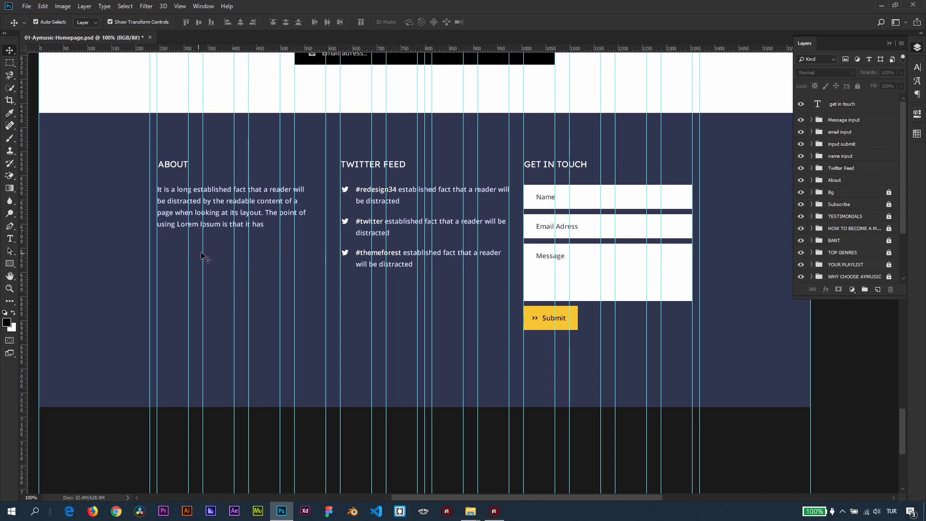
left_click(11, 240)
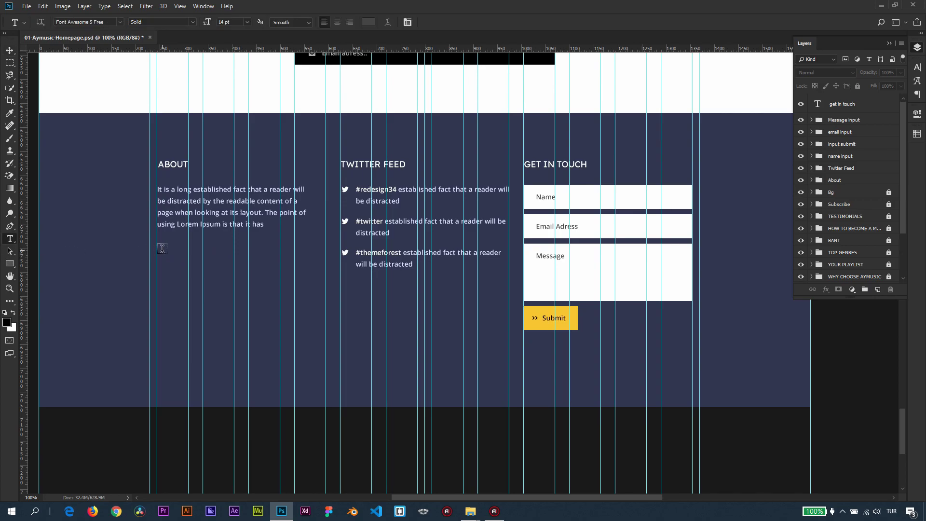
left_click(839, 111)
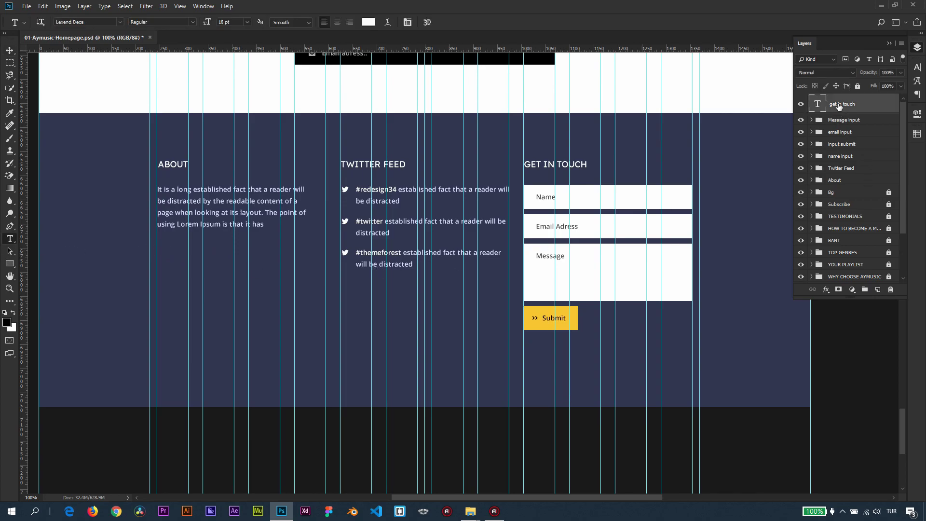
left_click(842, 156, "shift")
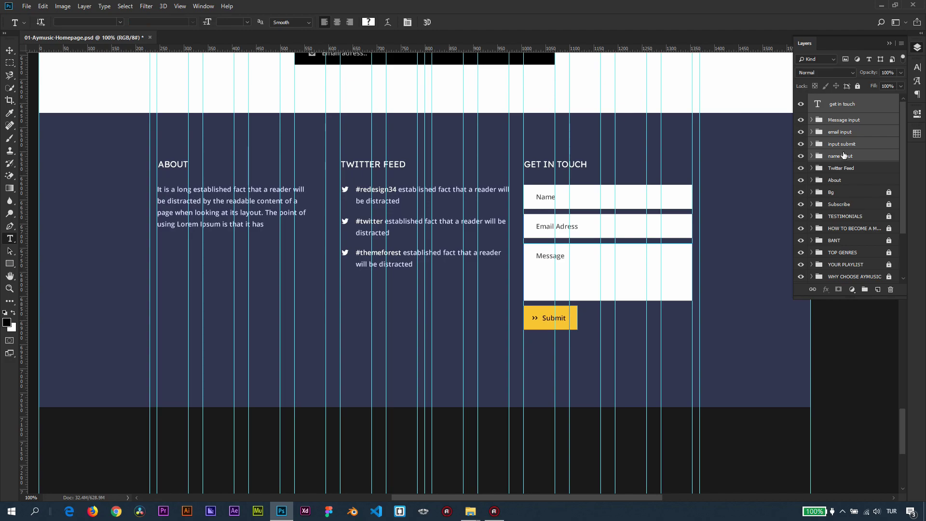
key("ctrl+g")
double_click(839, 100)
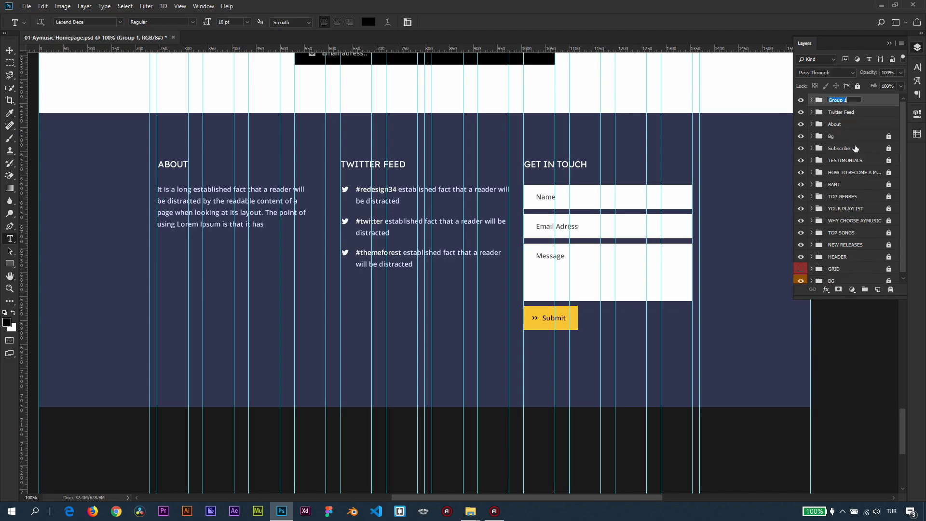
type("Get in touch")
key("Return")
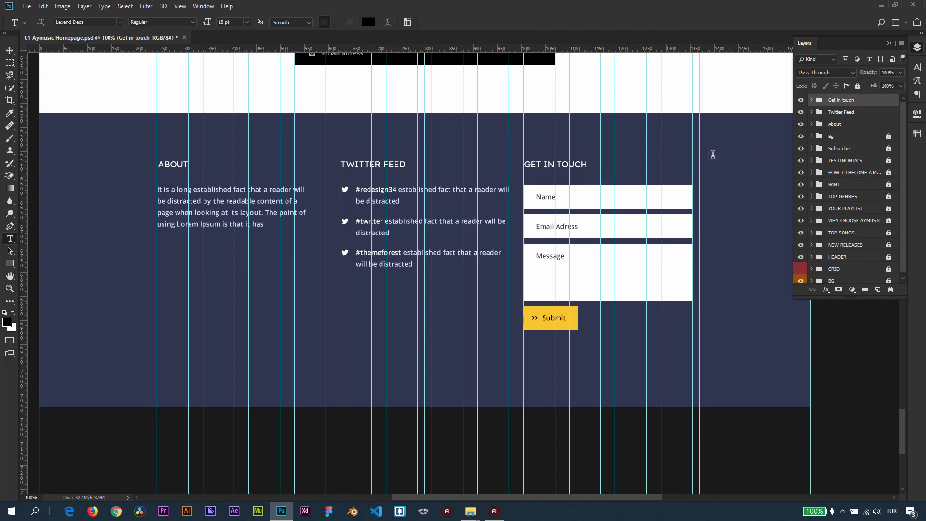
Add a Font Awesome Twitter glyph below the ABOUT paragraph, aligned with its starting edge, and color it light lavender
left_click(159, 283)
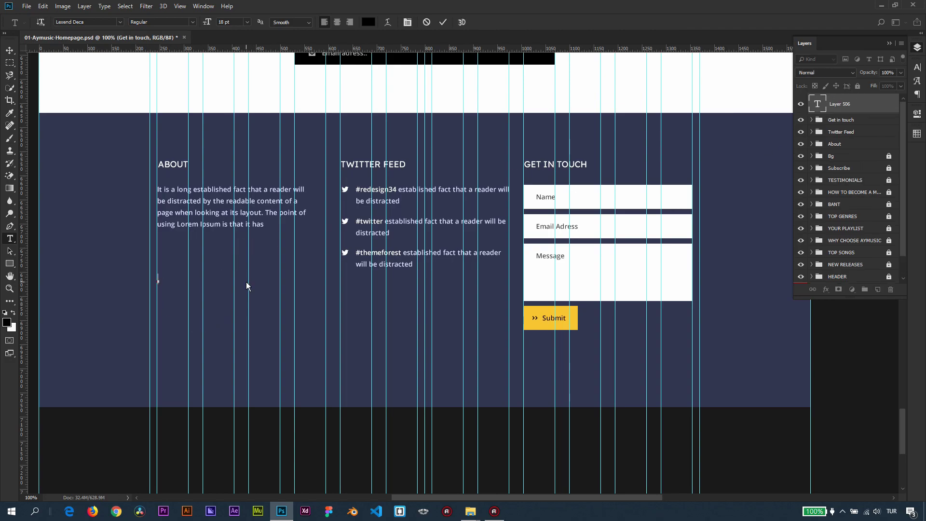
left_click(918, 81)
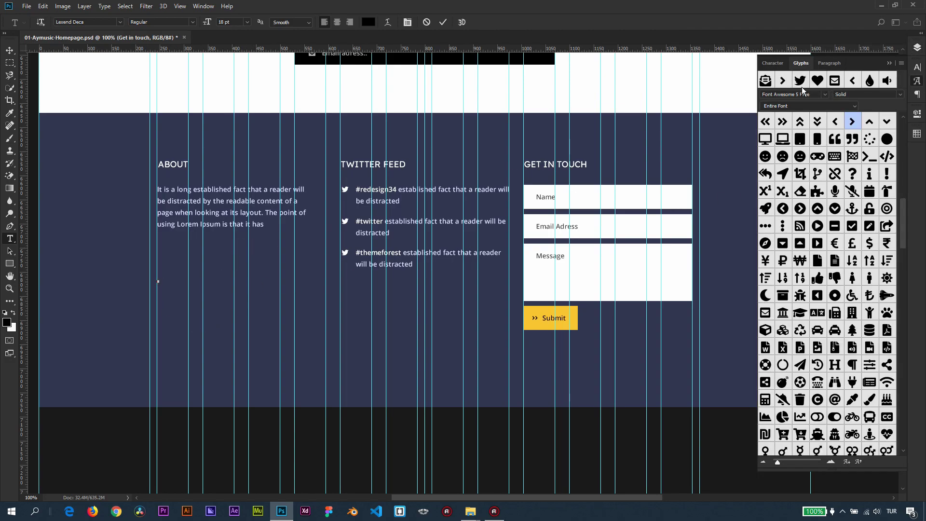
double_click(800, 81)
left_click_drag(162, 278, 161, 111)
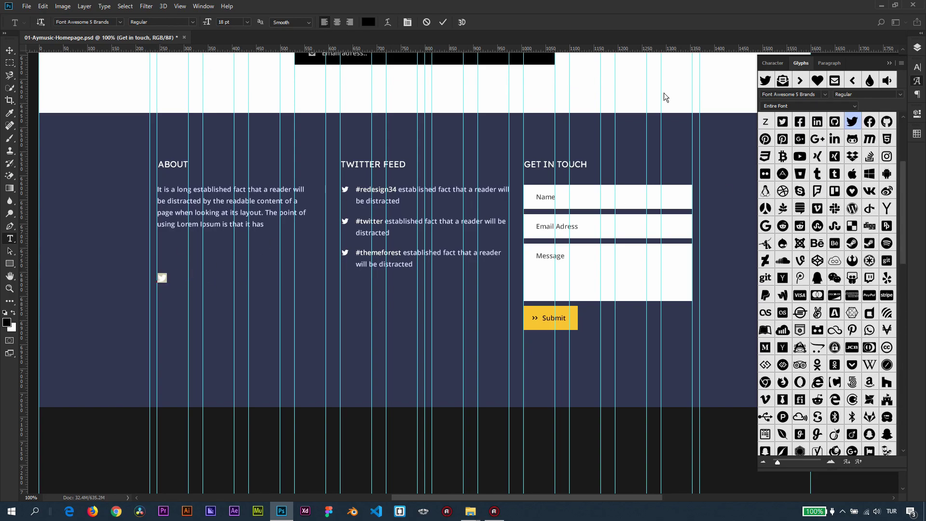
left_click(918, 134)
left_click(878, 158)
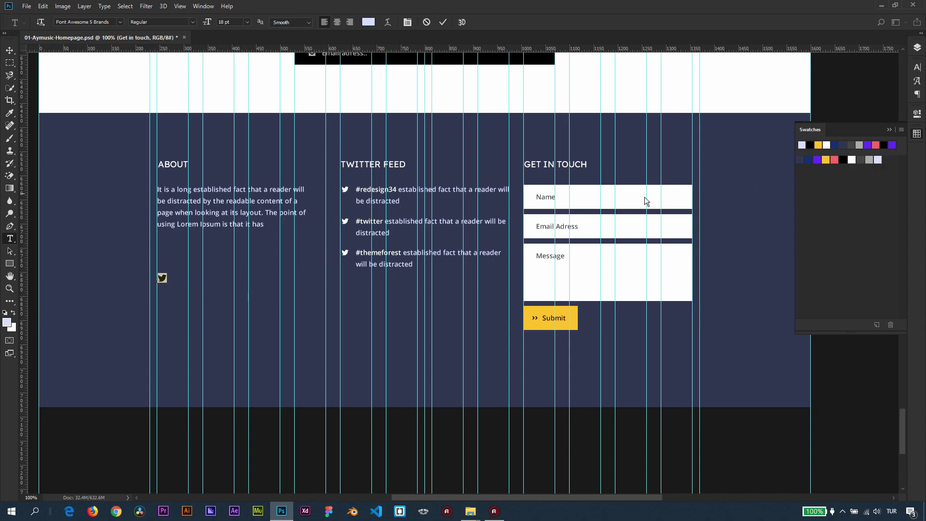
left_click(10, 51)
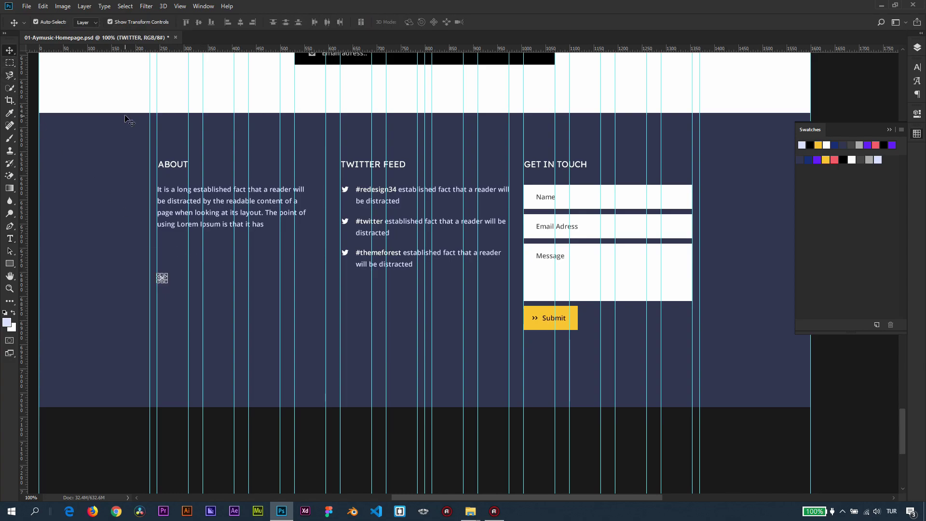
Duplicate the Twitter icon beside itself and replace the copy's glyph with the Google Plus one
key("shift+Right")
key("shift+Right")
key("shift+Right")
double_click(177, 278)
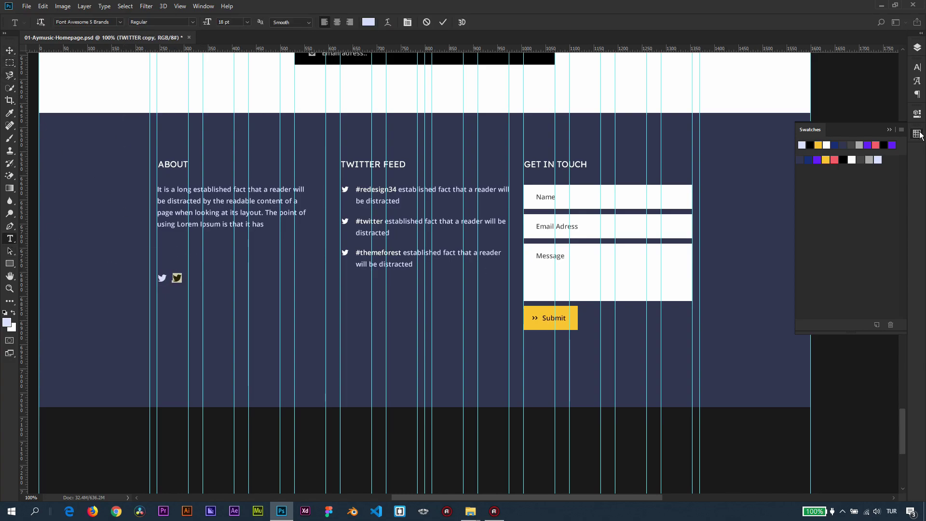
left_click(917, 80)
double_click(818, 139)
double_click(834, 139)
key("ctrl+Return")
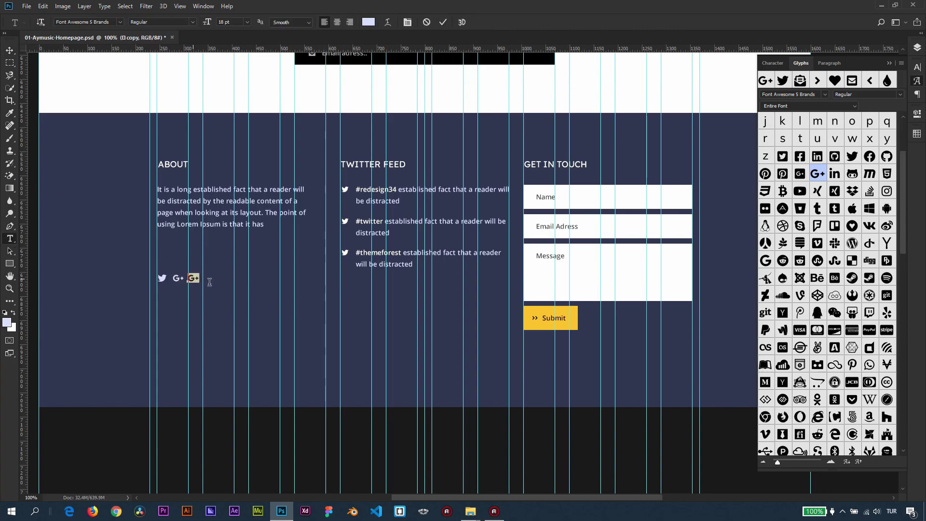
Extend the social icon row with two more copies, using the LinkedIn and YouTube glyphs
key("v")
double_click(800, 191)
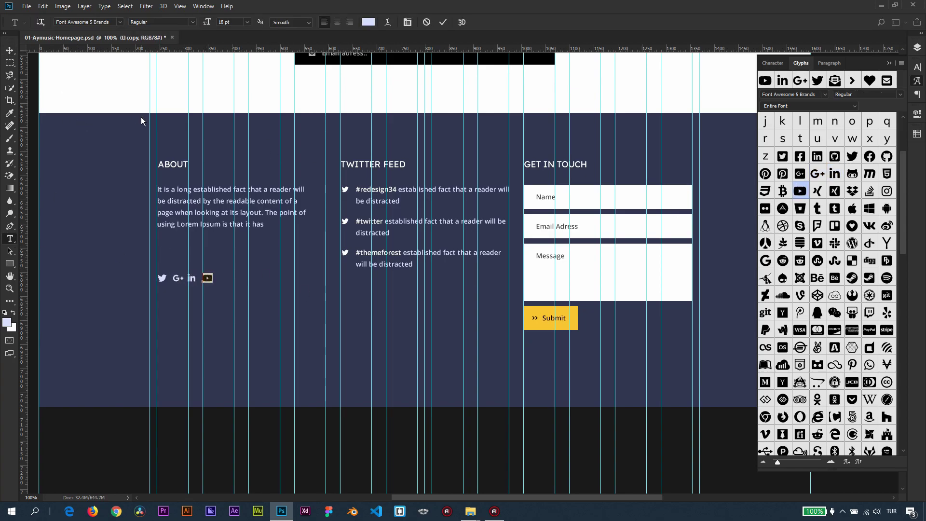
key("ctrl+Return")
key("v")
Spread the Google Plus, LinkedIn and YouTube icons farther apart along the same row, leaving room for frames around them
left_click_drag(151, 181, 185, 192)
key("ctrl+semicolon")
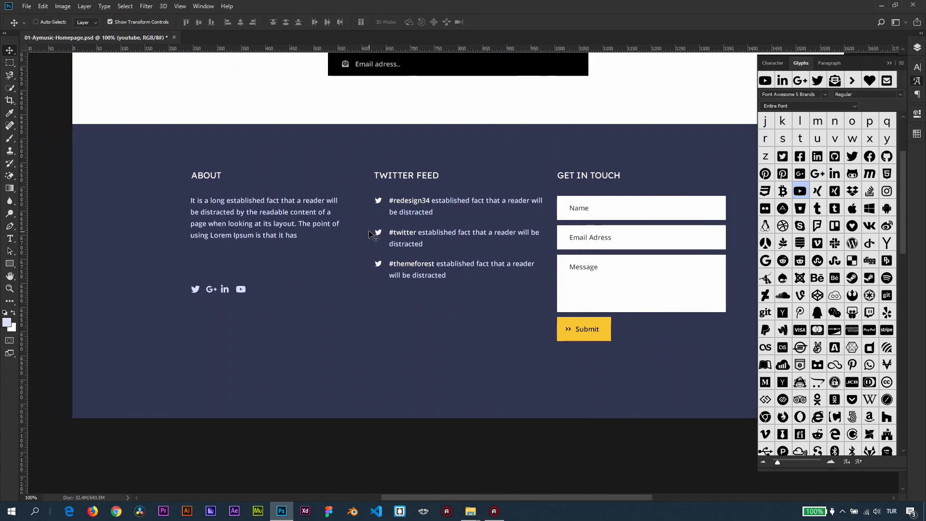
left_click_drag(396, 236, 387, 246)
key("ctrl+semicolon")
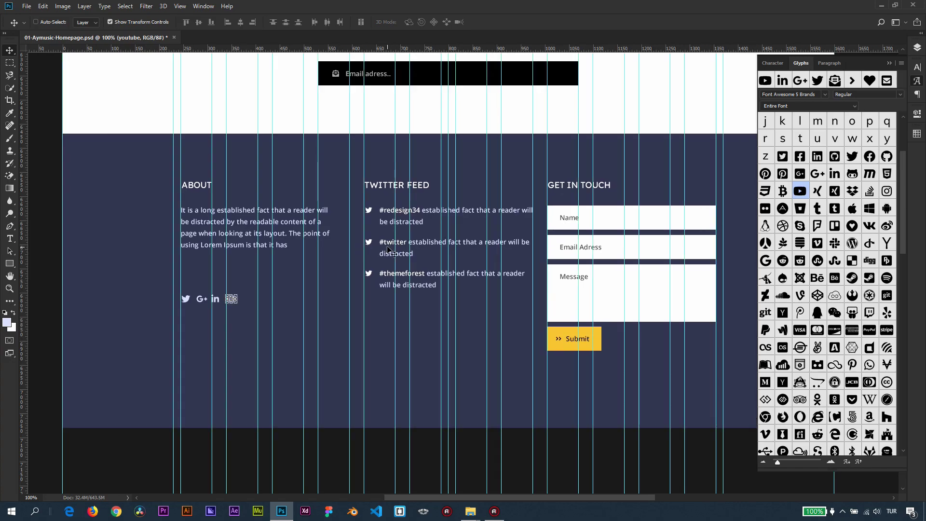
key("z")
left_click_drag(229, 300, 310, 279)
key("v")
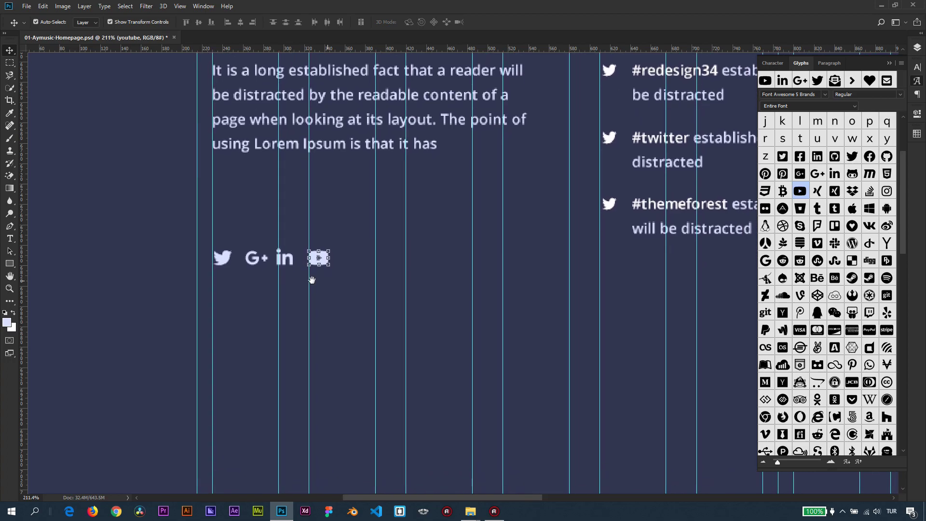
left_click(919, 82)
left_click(917, 48)
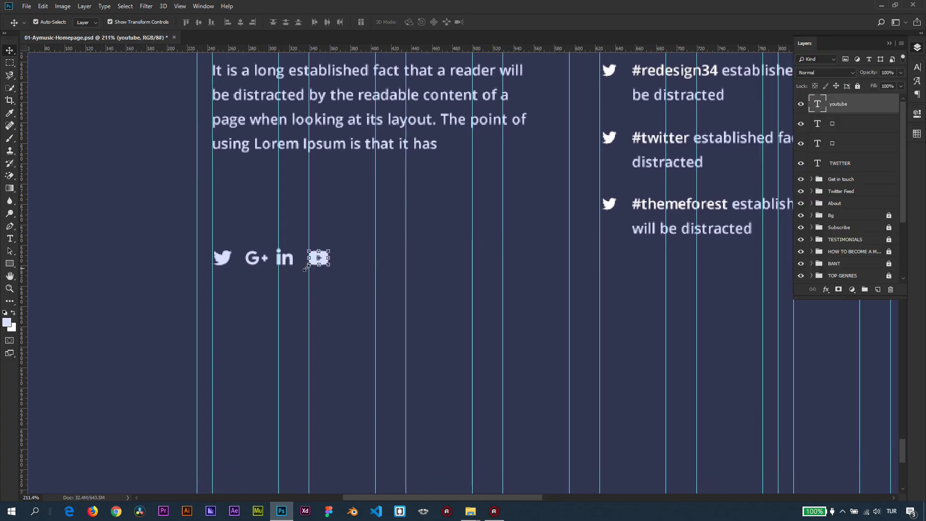
left_click_drag(328, 260, 355, 266)
left_click_drag(256, 263, 281, 263)
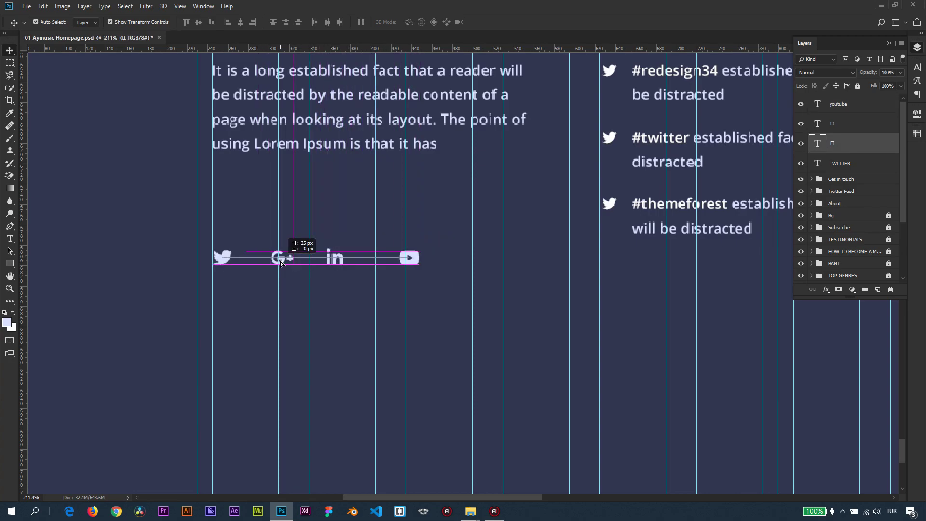
Draw a 40 x 40 px square around the Twitter icon with no fill and a 1 px light lavender stroke
left_click(223, 258)
key("u")
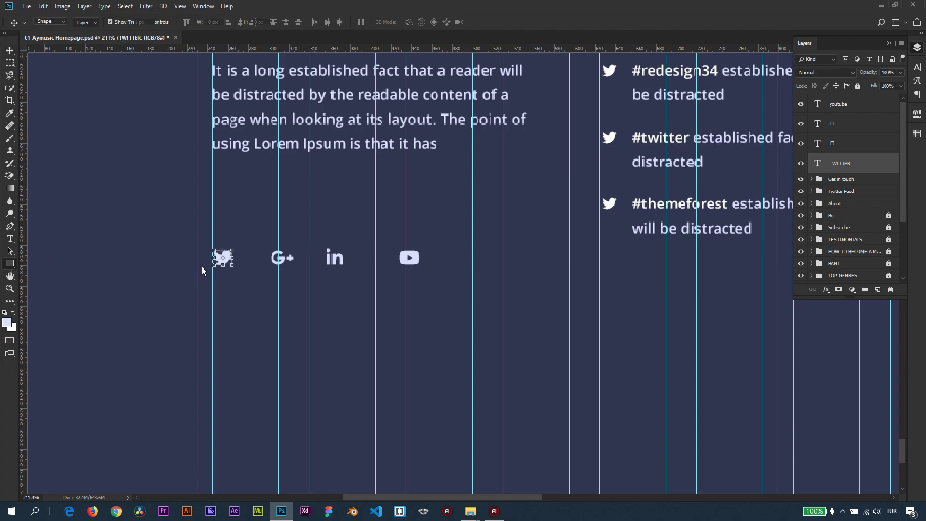
left_click_drag(212, 239, 253, 279)
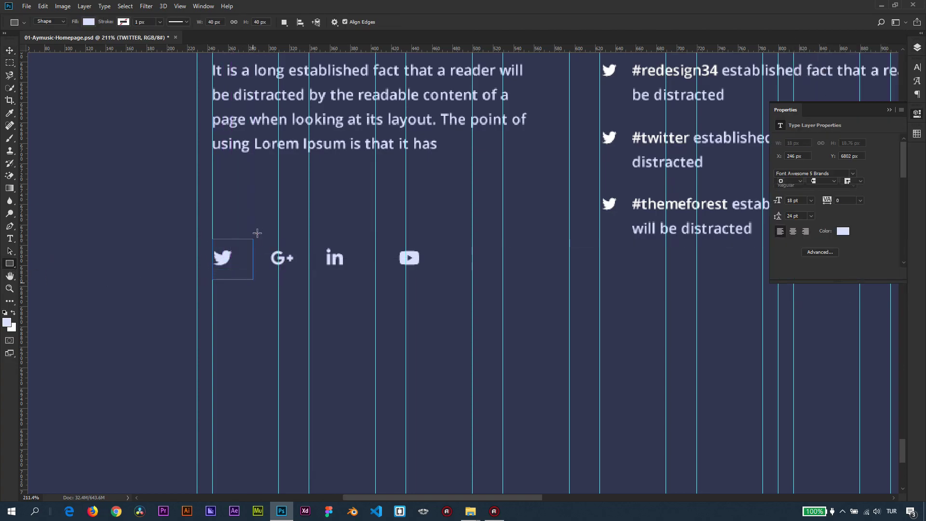
left_click(89, 22)
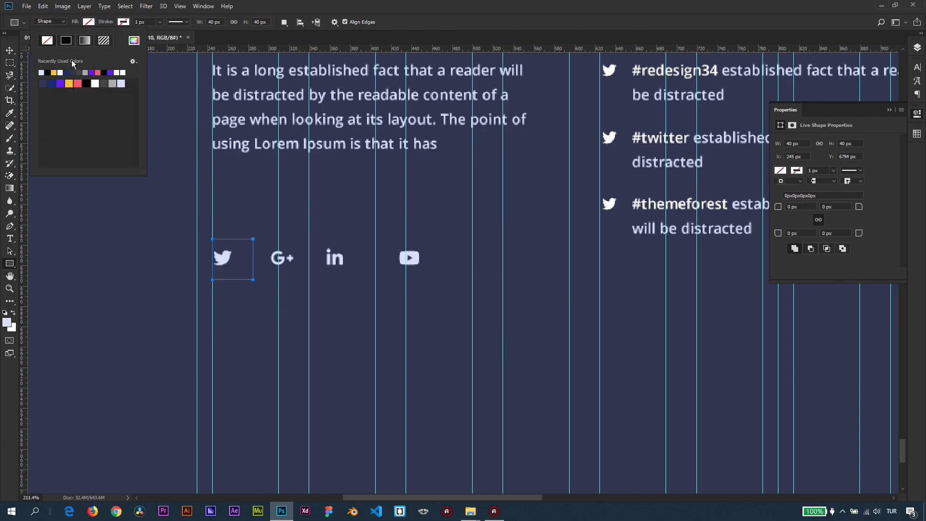
left_click(124, 22)
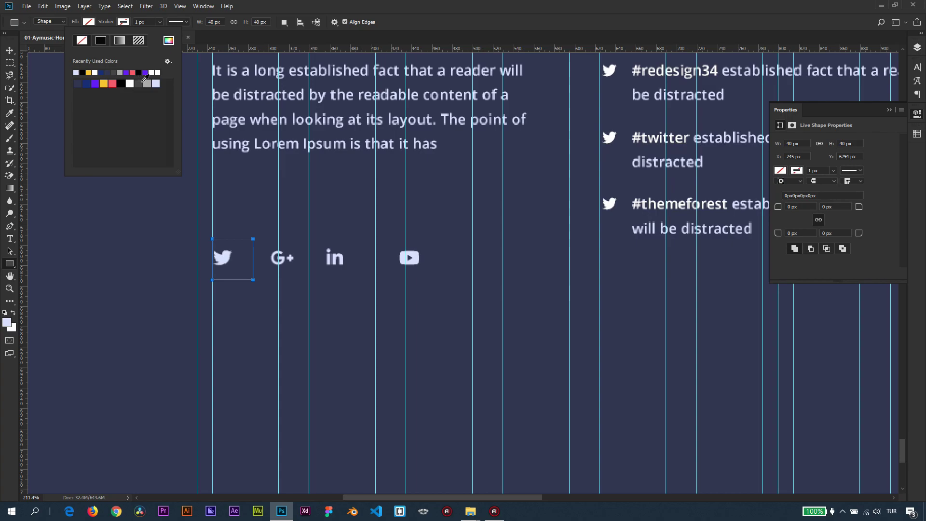
left_click(146, 83)
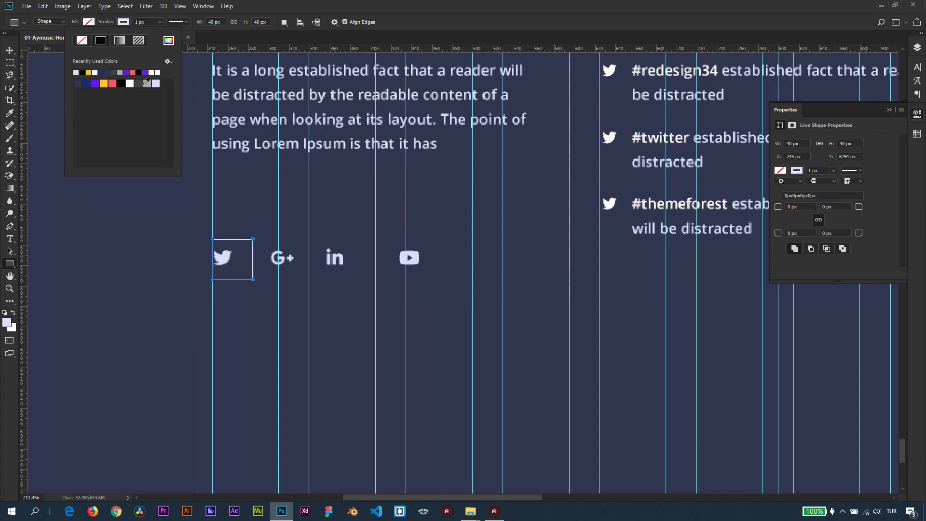
Reorder the layers so the TWITTER icon sits directly above its square frame
left_click(10, 51)
left_click(917, 48)
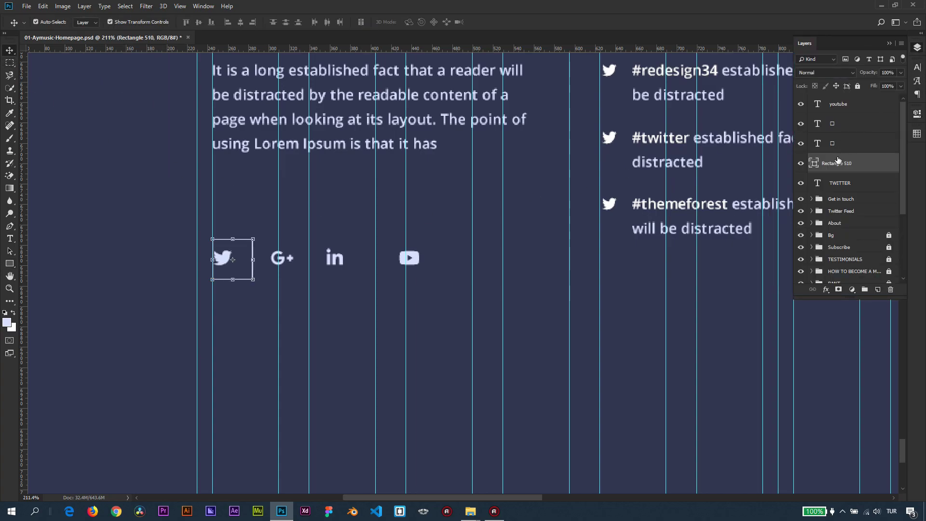
mouse_move(838, 164)
left_mouse_down()
mouse_move(837, 182)
mouse_move(840, 170)
left_mouse_up()
left_click(838, 149)
left_click(841, 112)
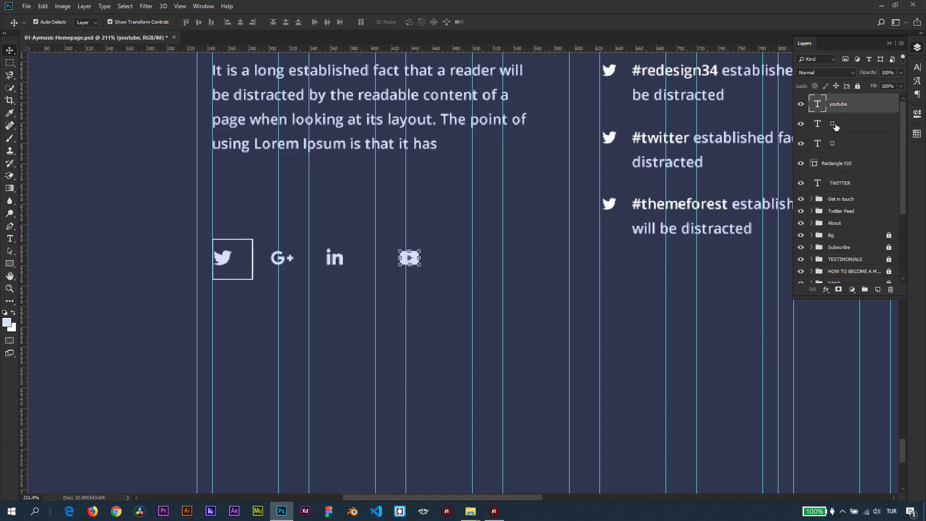
left_click(836, 124)
left_click_drag(838, 183, 839, 155)
Load the square as a selection, center the Twitter icon in it vertically and horizontally, and deselect
left_click(816, 186, "ctrl")
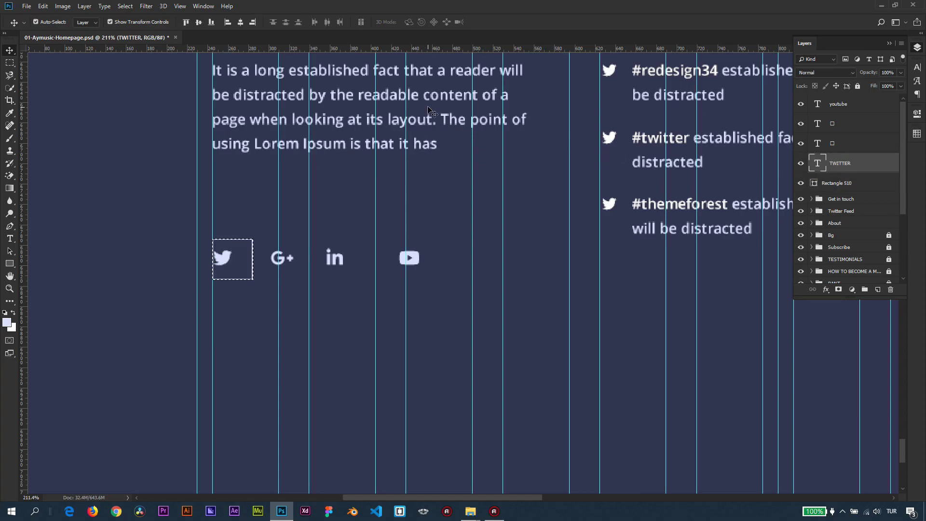
left_click(199, 22)
left_click(241, 22)
left_click(241, 23)
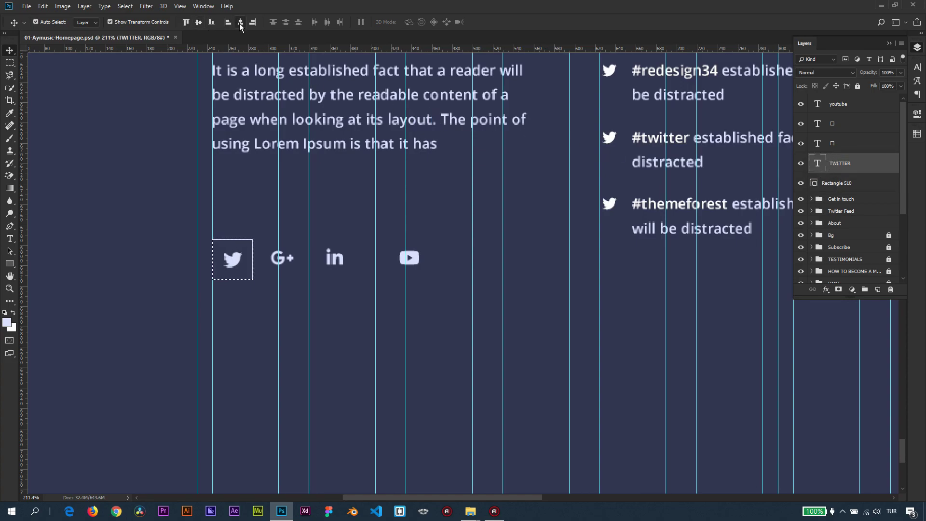
key("ctrl+d")
Duplicate the square frame behind the Google Plus, LinkedIn and YouTube icons, placing each copy beneath its icon layer
scroll(424, 188, "down", 1)
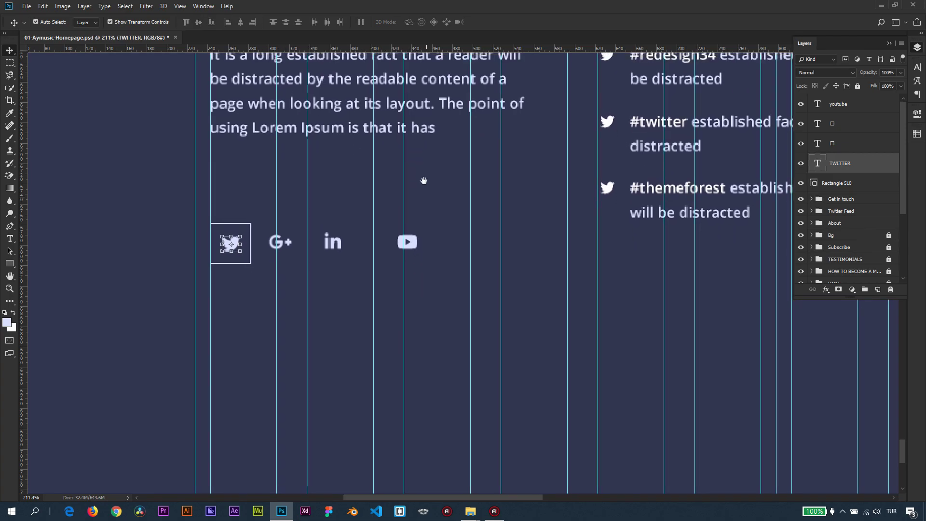
left_click_drag(841, 182, 821, 145)
left_click(844, 124)
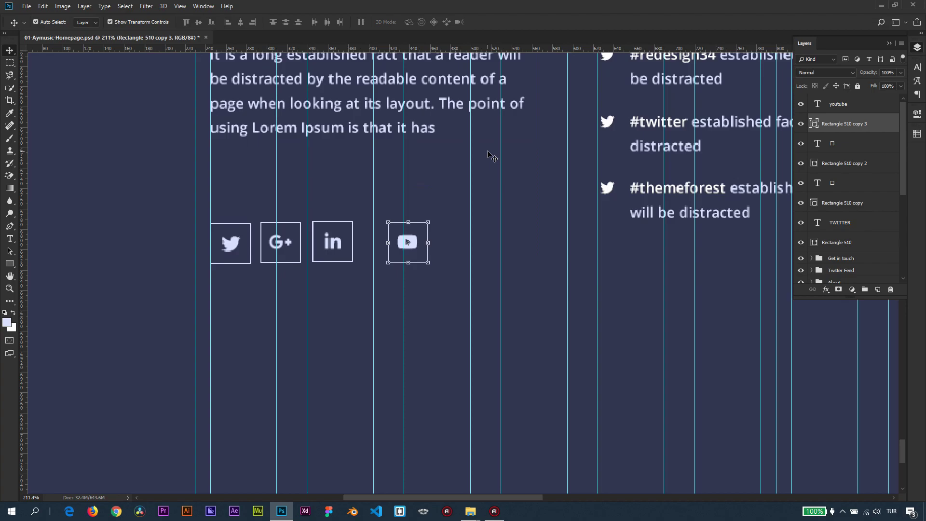
Rename the Twitter icon's square bg, group it with the TWITTER layer, and name the group twitter
left_click(837, 242)
left_click(832, 225, "ctrl")
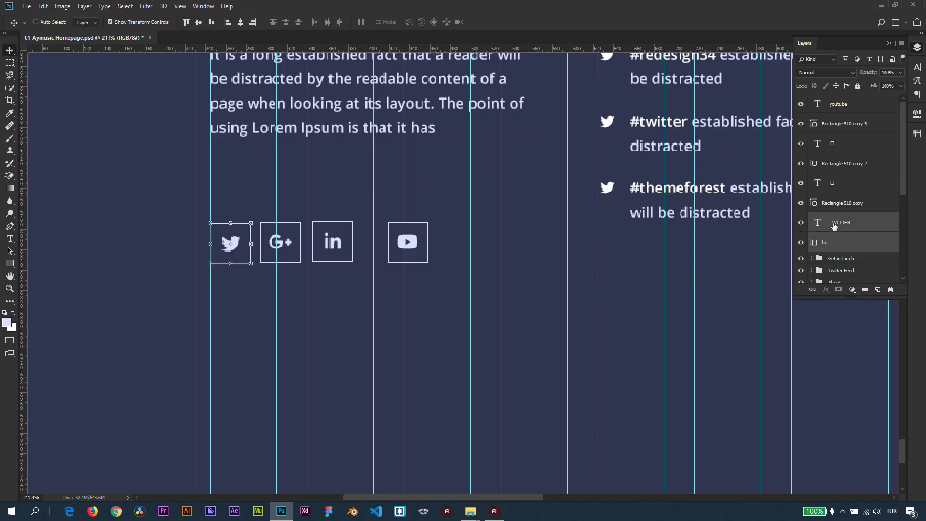
key("ctrl+g")
double_click(837, 218)
type("twitter")
key("Return")
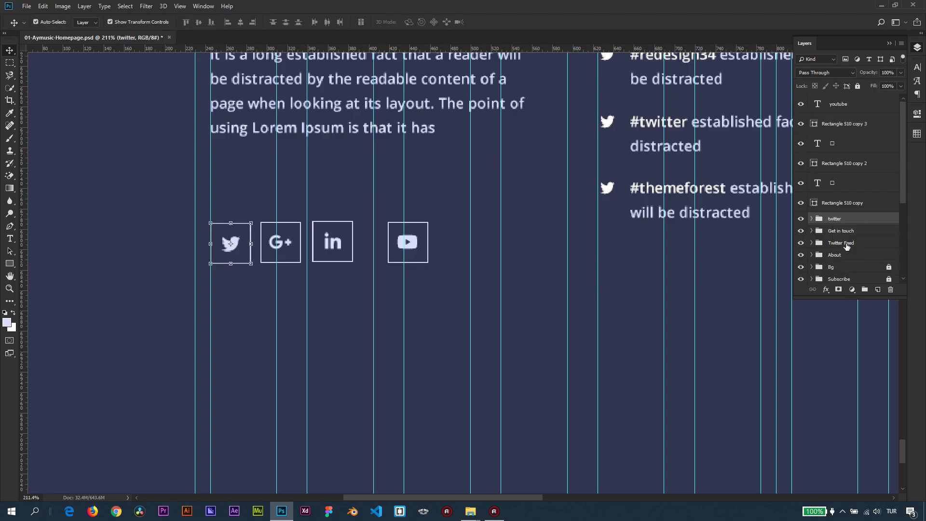
Rename the Google Plus icon's square Bg, group it with its glyph layer, and name the group google
double_click(841, 204)
type("Bg")
key("Return")
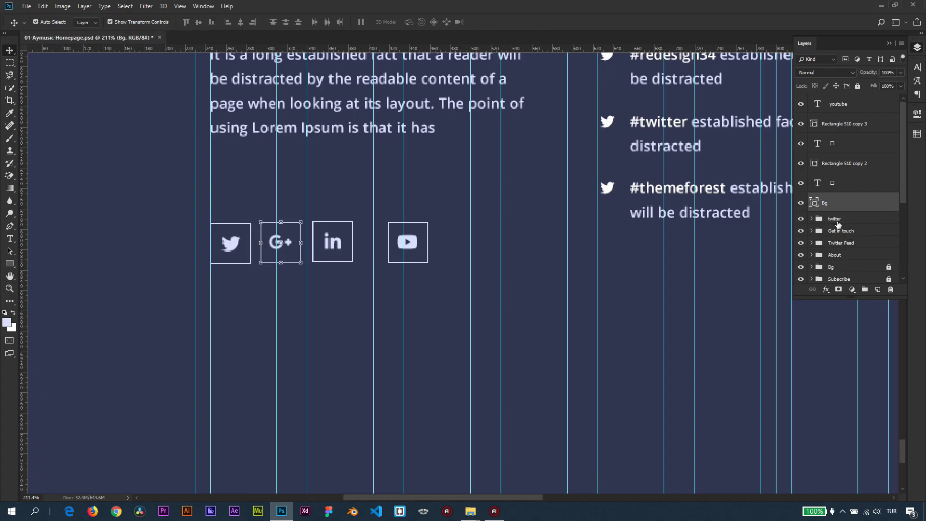
left_click(837, 189, "shift")
key("ctrl+g")
double_click(835, 179)
type("oogle")
key("Return")
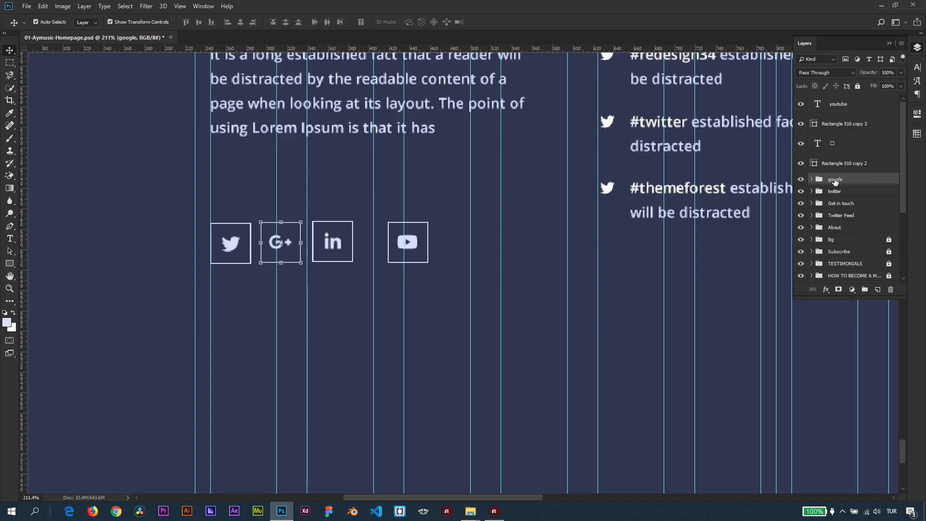
Rename the LinkedIn icon's square Bg, group it with its glyph layer, and name the group linkedin
double_click(859, 168)
type("Bg")
key("Return")
left_click(841, 147, "ctrl")
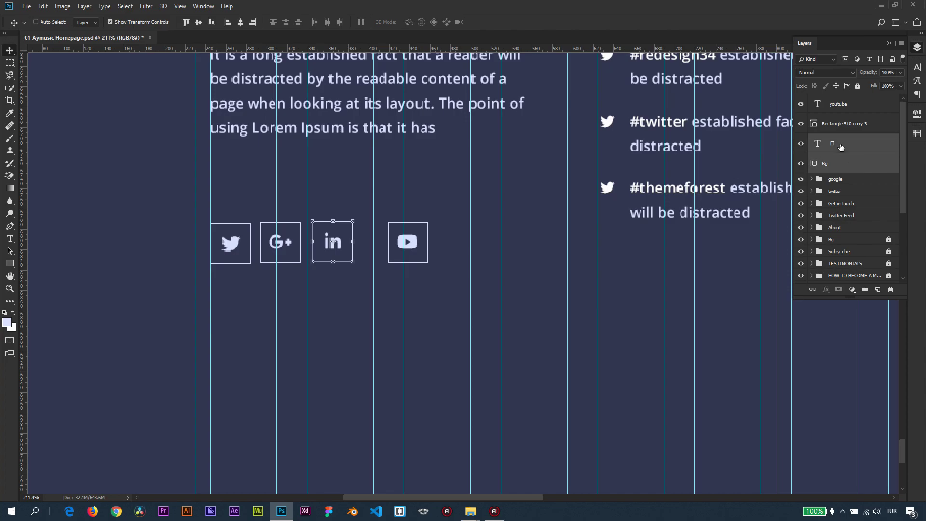
key("ctrl+g")
double_click(841, 144)
type("linkedin")
key("Return")
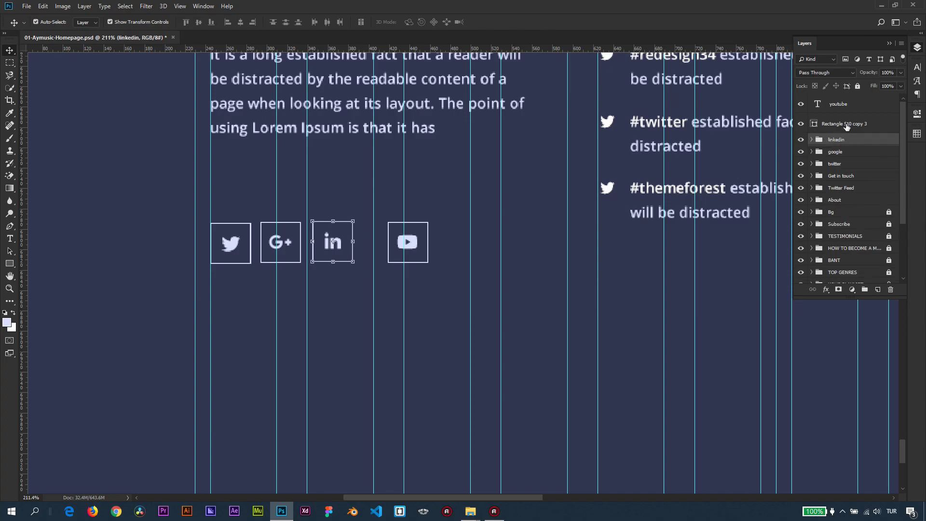
Rename the YouTube icon's square Bg, group it with its glyph layer, and name the group youtube
double_click(847, 127)
type("Bg")
key("Return")
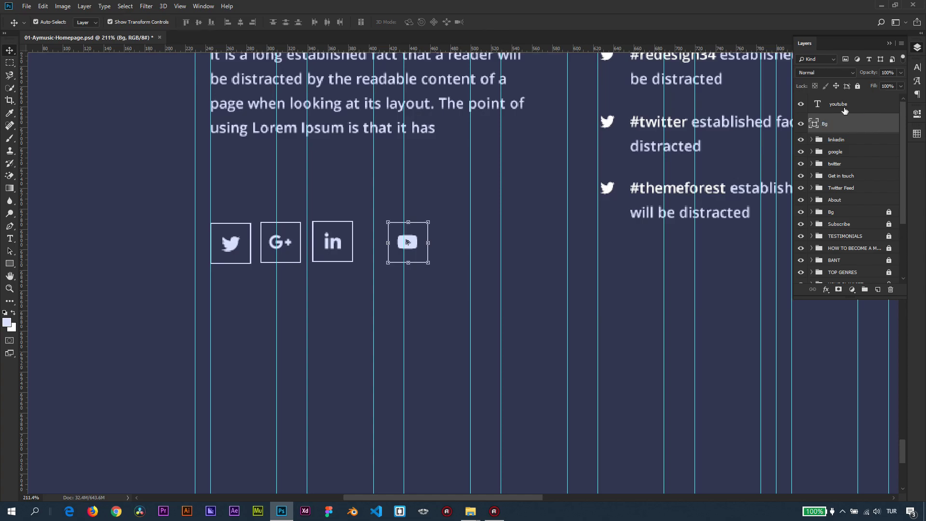
left_click(845, 111, "ctrl")
key("ctrl+g")
double_click(839, 100)
type("youtube")
key("Return")
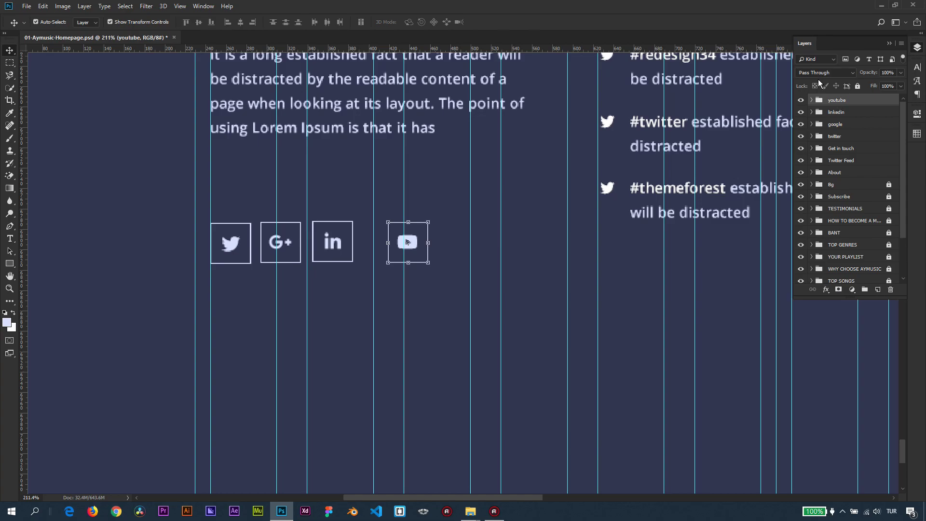
Distribute the youtube, linkedin, google and twitter groups evenly by their left edges and align their vertical centers
left_click(836, 138, "shift")
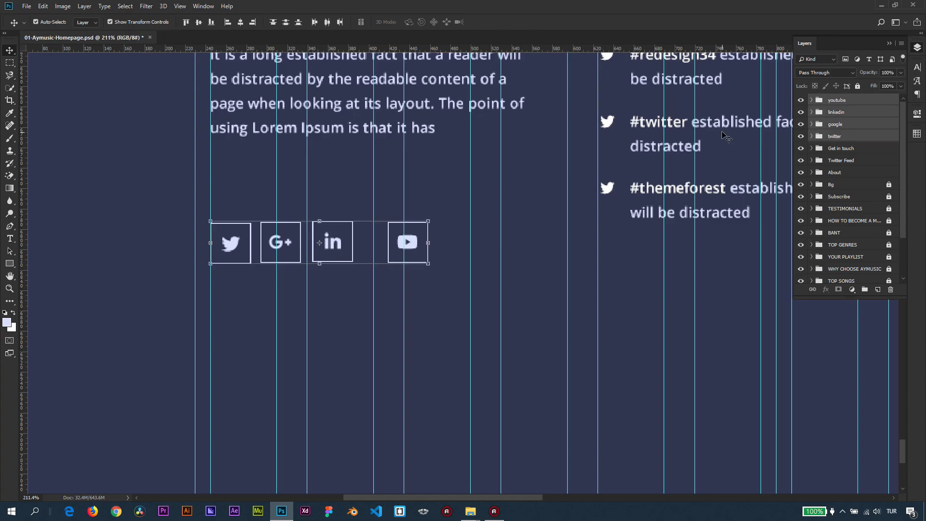
left_click(314, 23)
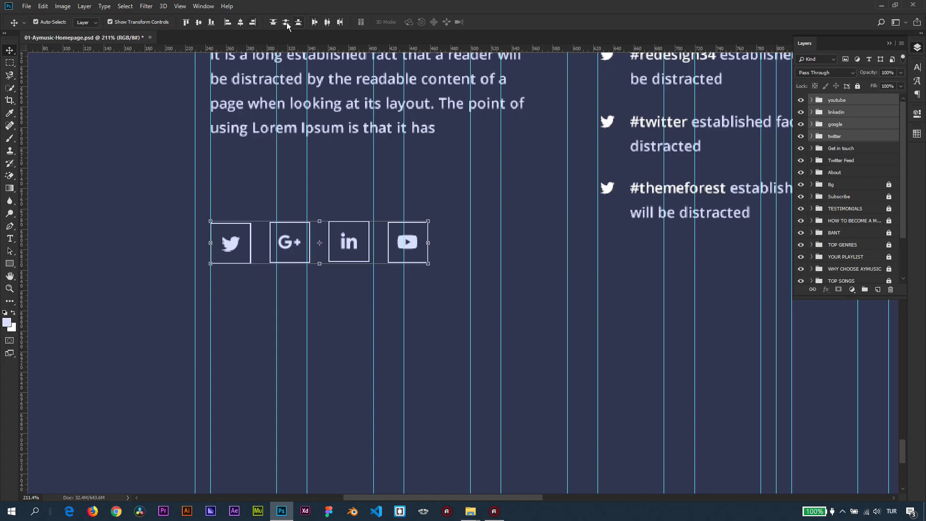
left_click(198, 23)
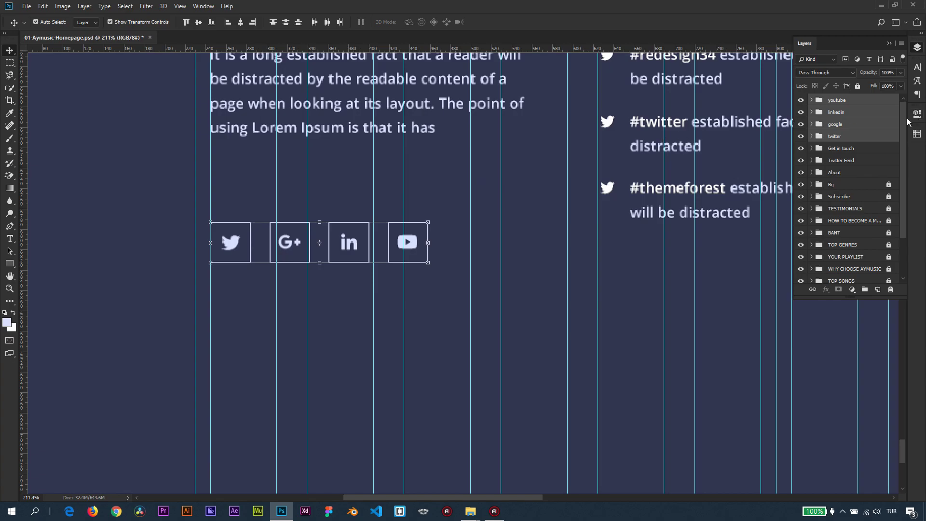
Group the youtube, linkedin, google and twitter layer groups together and name the new group Social Media
left_click(840, 148)
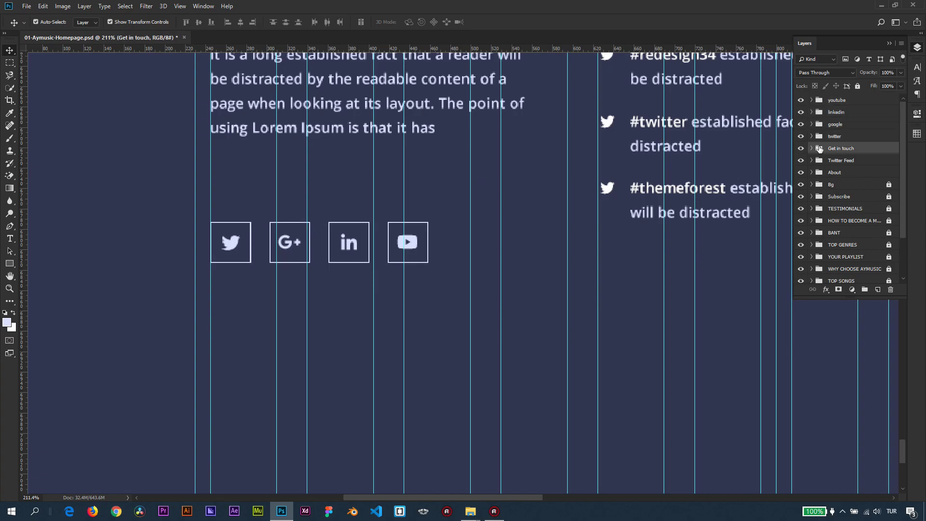
scroll(458, 223, "down", 1)
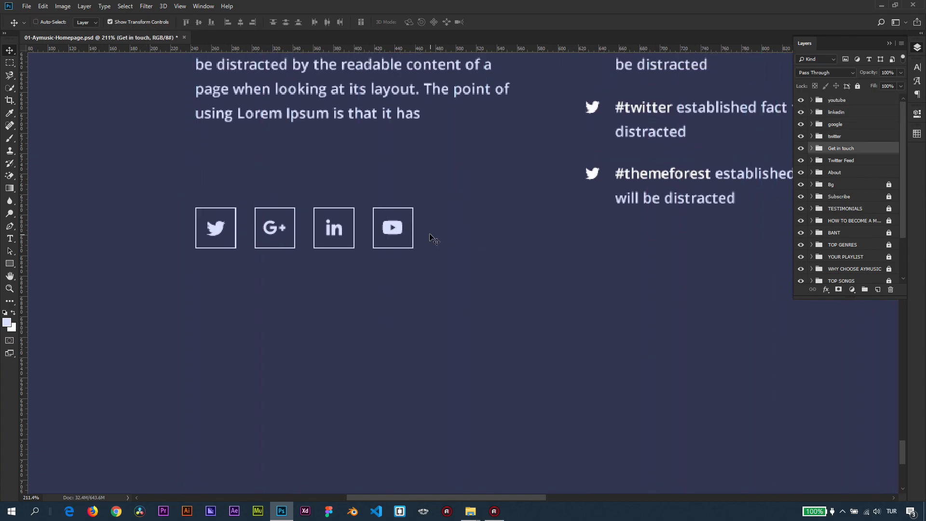
double_click(9, 288)
left_click_drag(522, 225, 441, 245)
key("ctrl+semicolon")
left_click(838, 101)
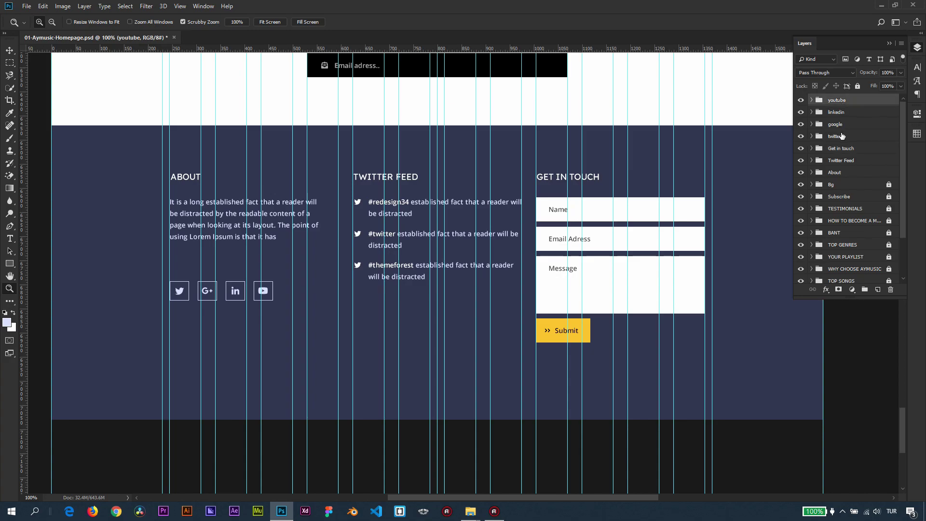
left_click(842, 137, "shift")
key("ctrl+g")
double_click(840, 101)
type("Social")
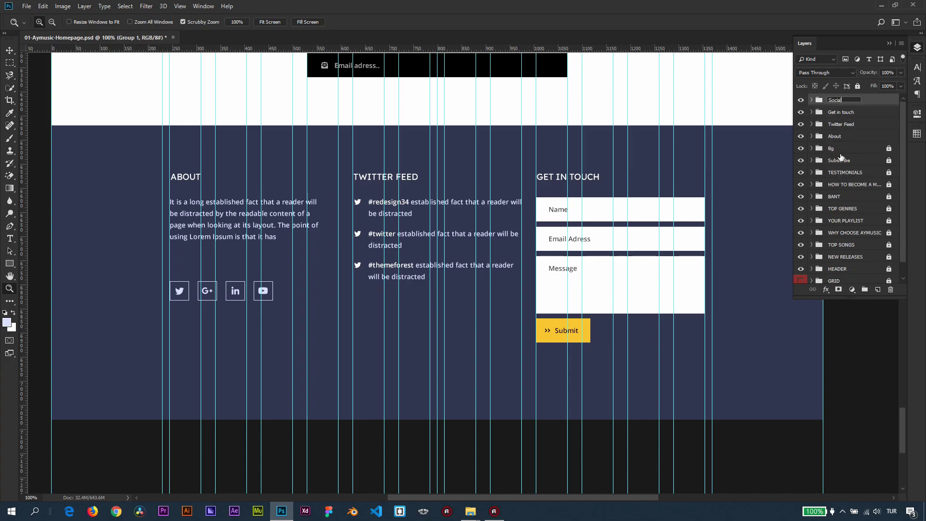
type(" Media")
key("Return")
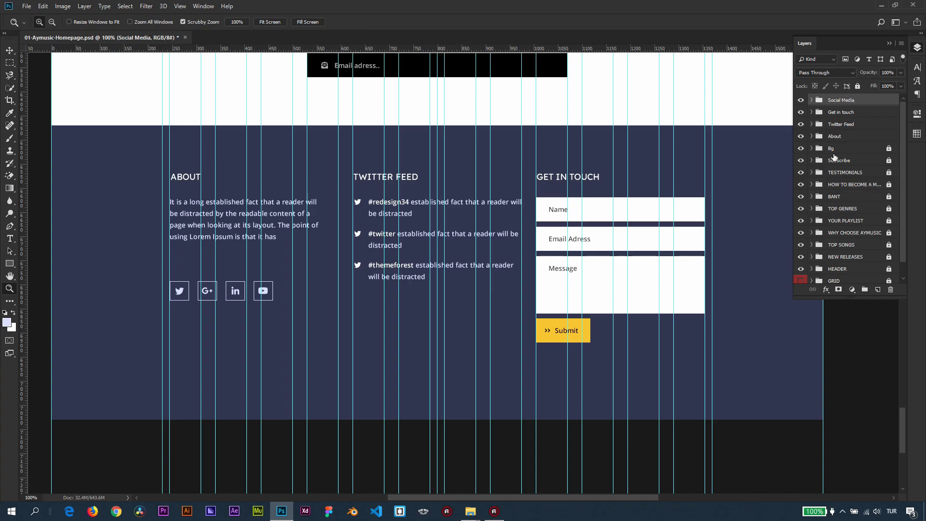
Move the Social Media group up about 10 pixels, closer to the ABOUT text, and check the footer with the guides temporarily hidden
left_click(812, 101)
left_click(812, 101)
left_click(10, 51)
key("shift+Up")
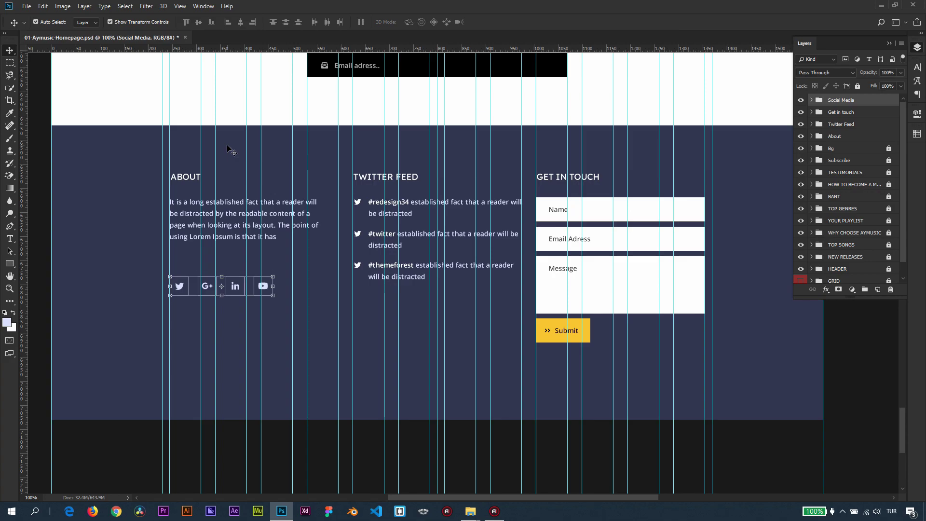
key("ctrl+h")
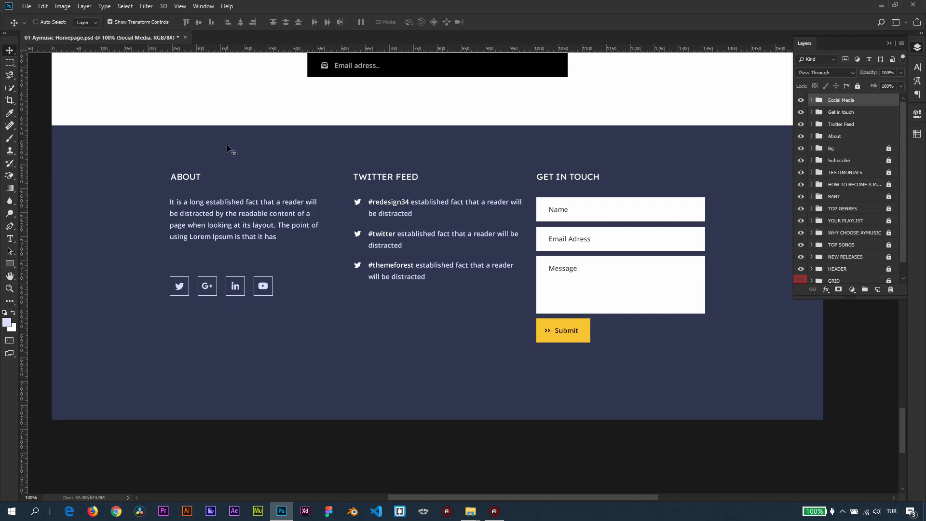
key("ctrl+h")
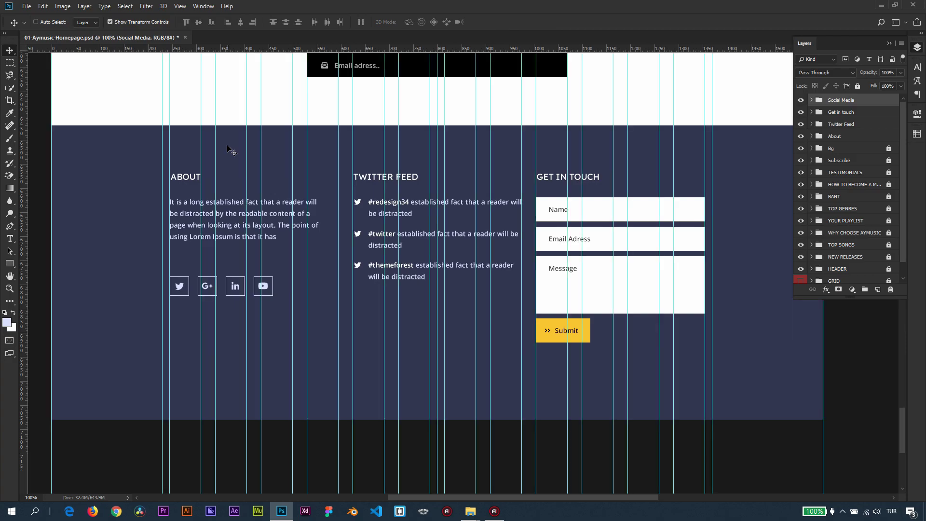